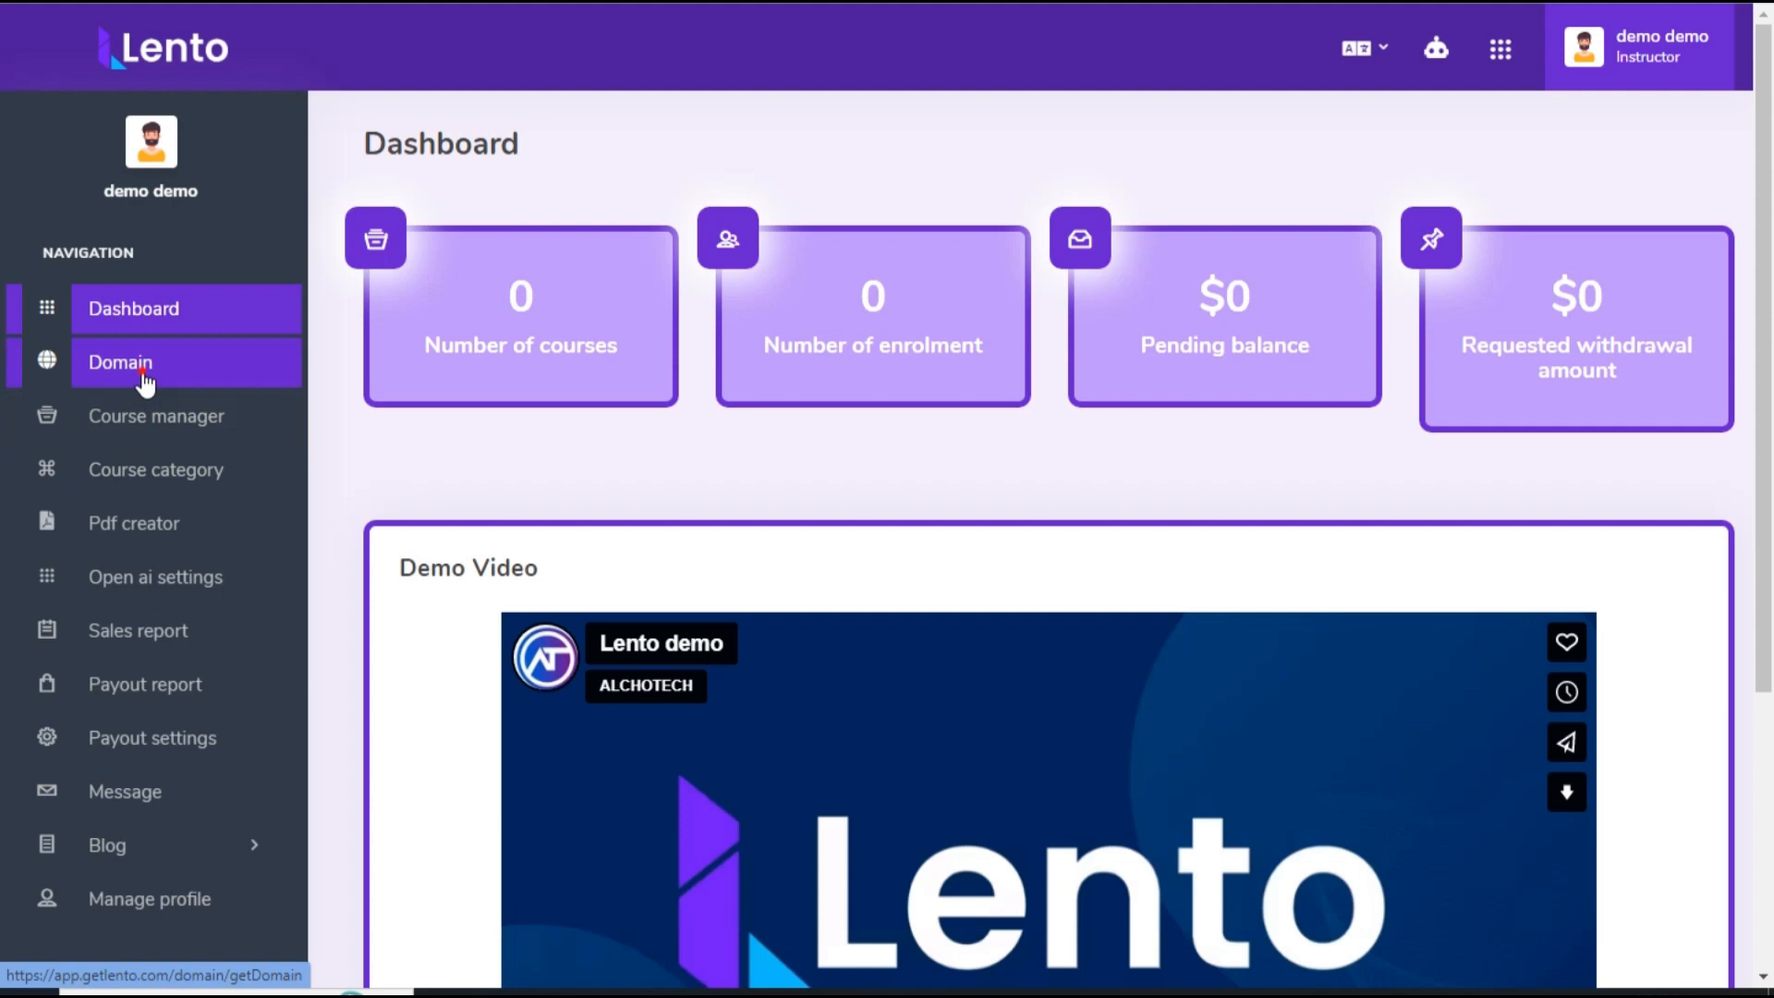
Step: Add the lentoo subdomain with description "This Is Your DFY Course", logo color logo.png and favicon favicon.png, and save it
{"action": "left_click", "coordinate": [143, 368]}
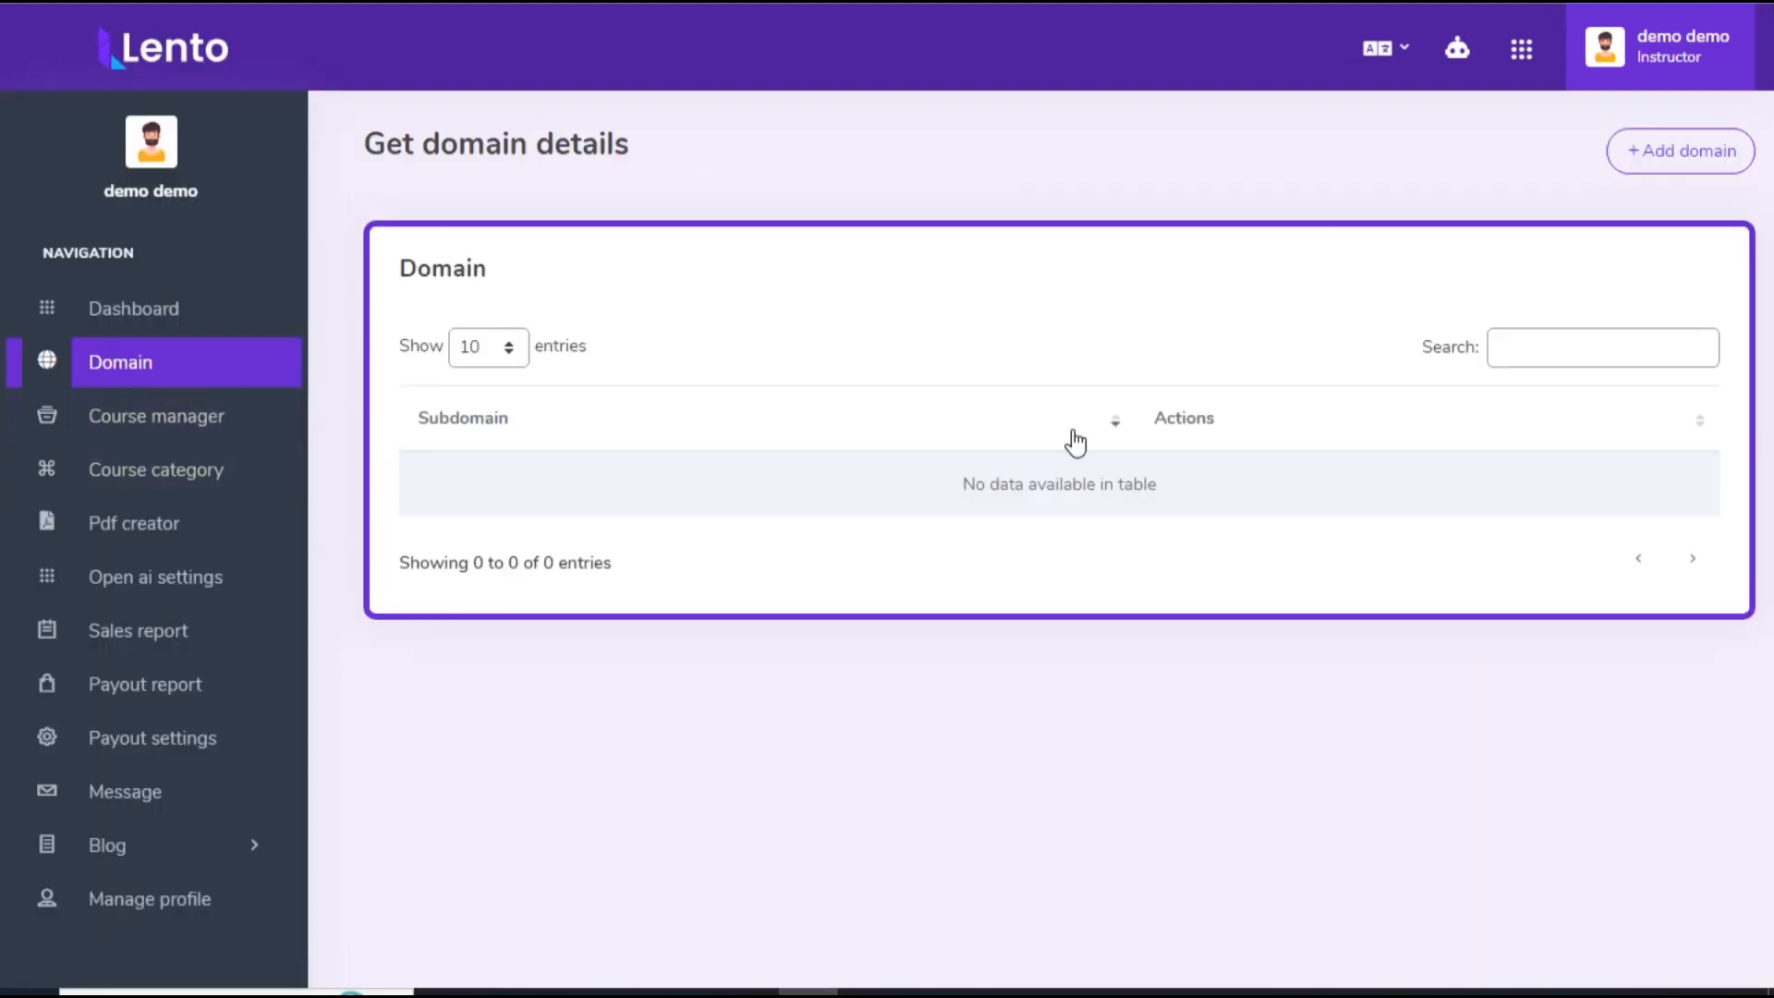
{"action": "left_click", "coordinate": [1663, 155]}
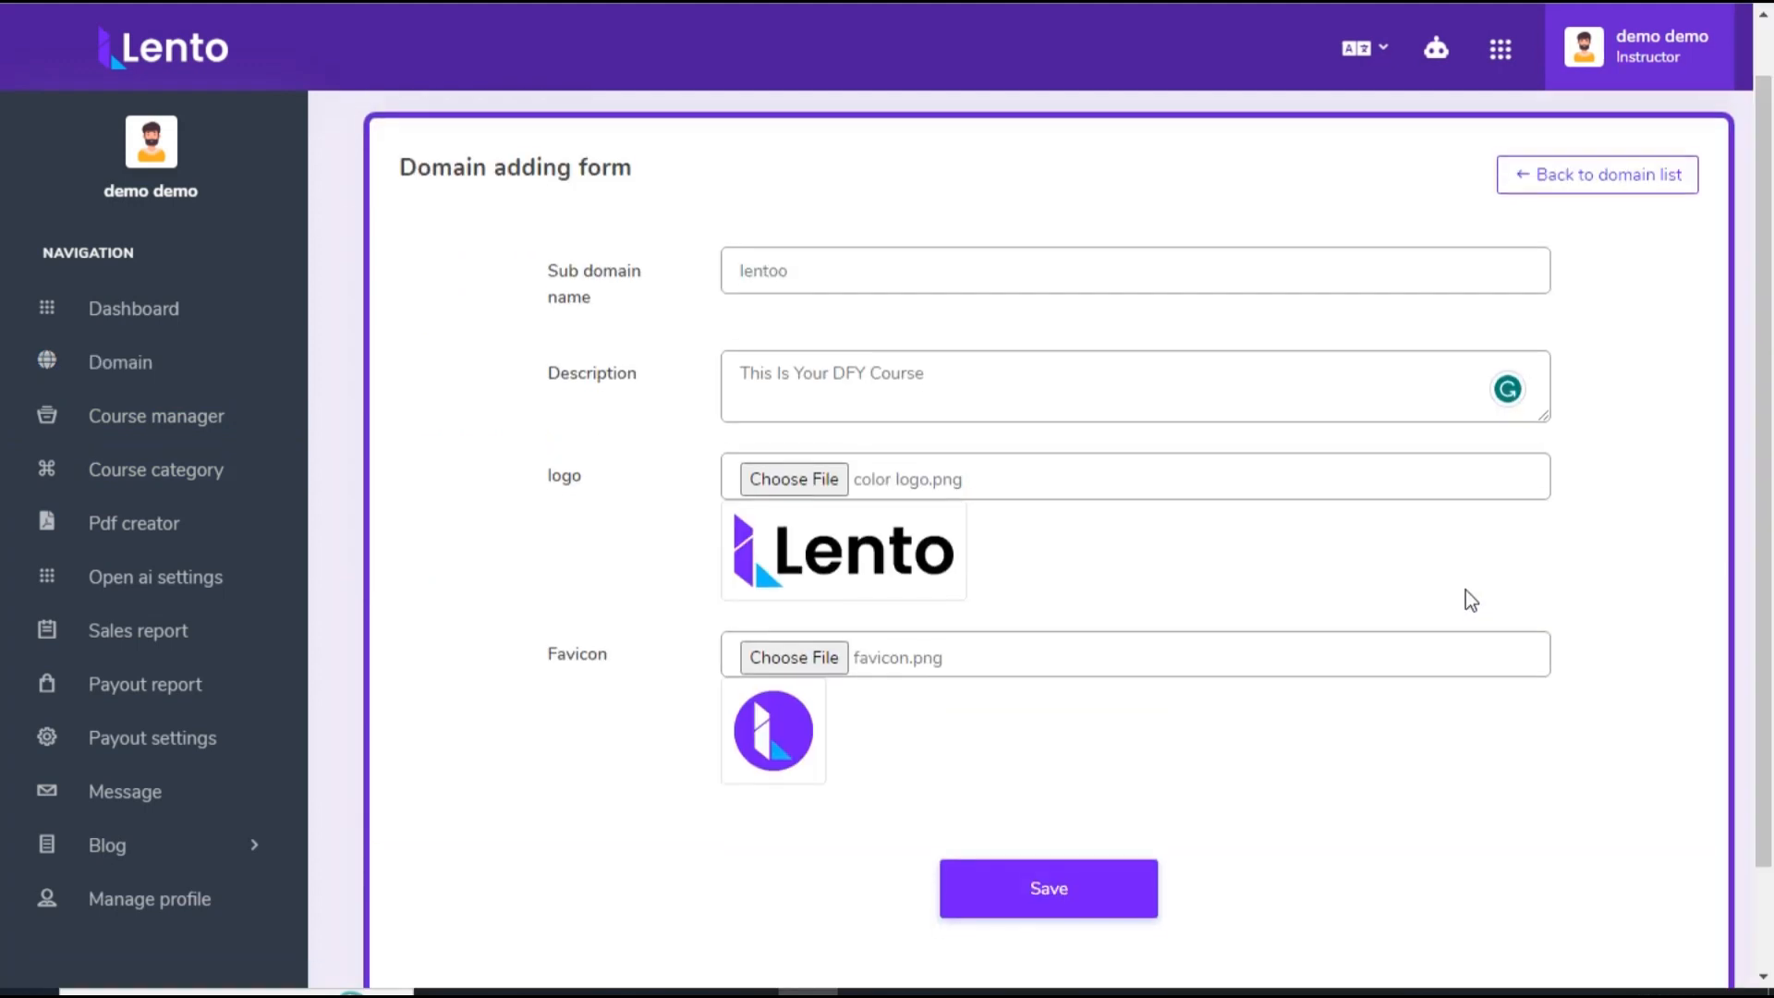
{"action": "scroll", "coordinate": [1293, 703], "scroll_direction": "down", "scroll_amount": 1}
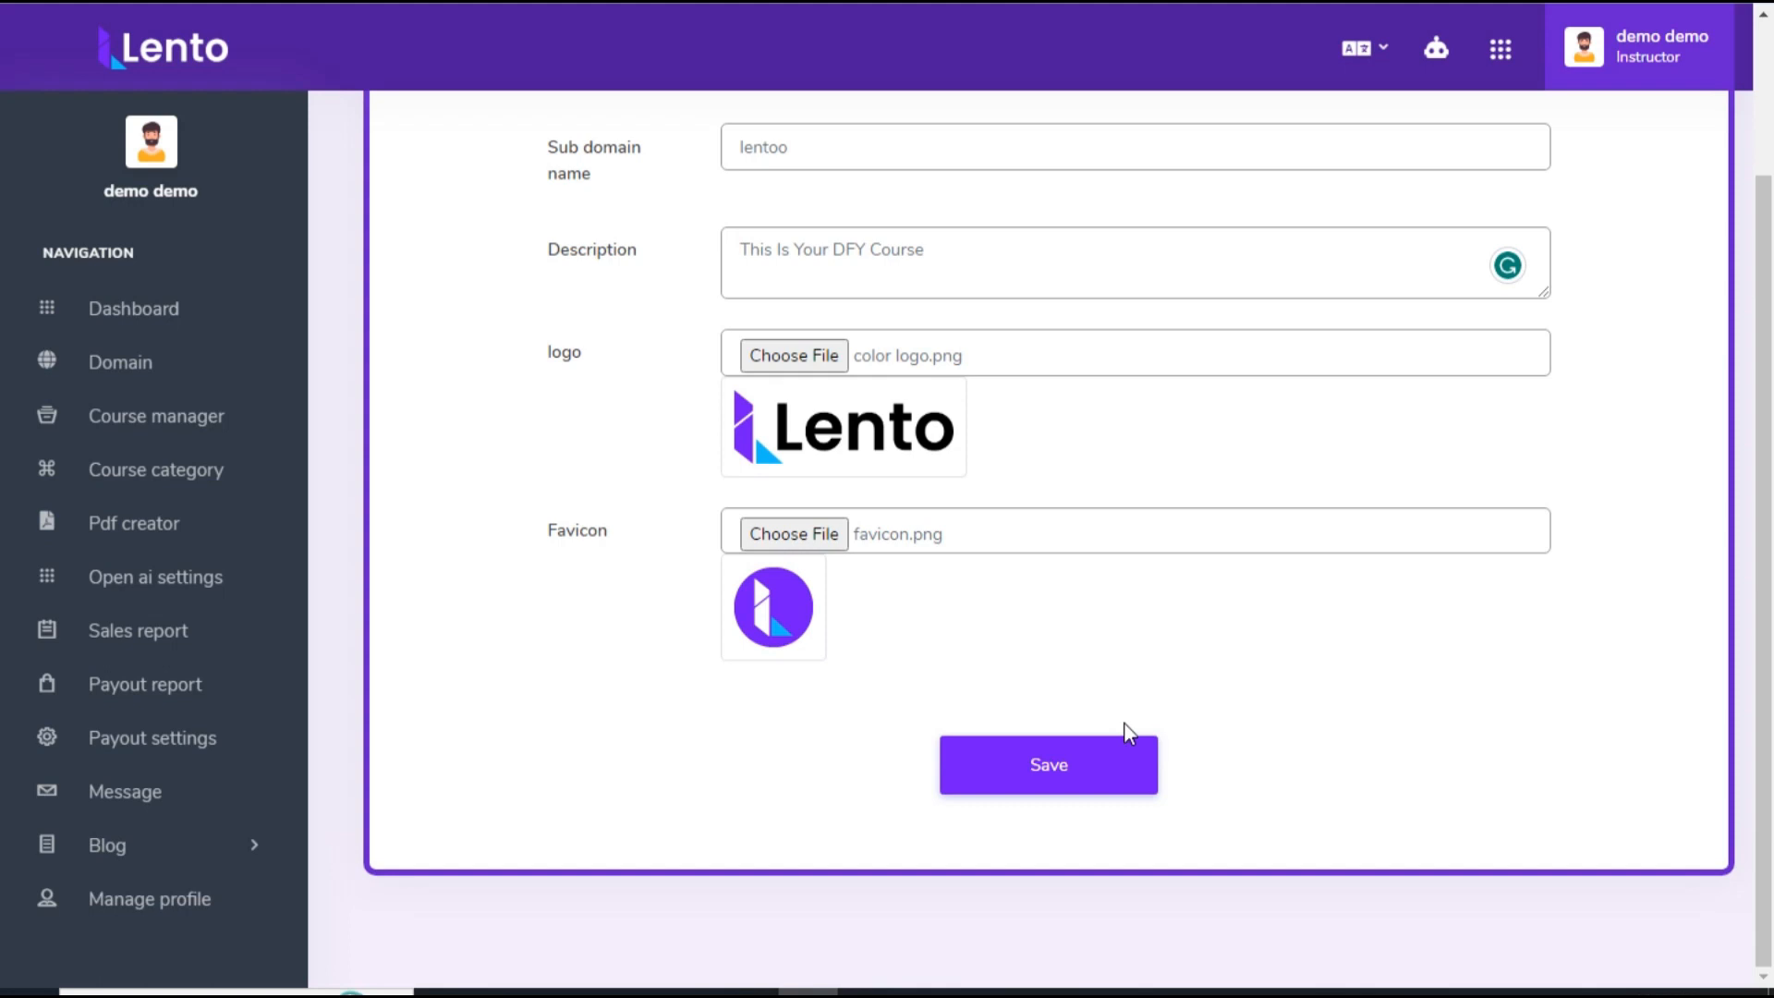
{"action": "left_click", "coordinate": [1035, 771]}
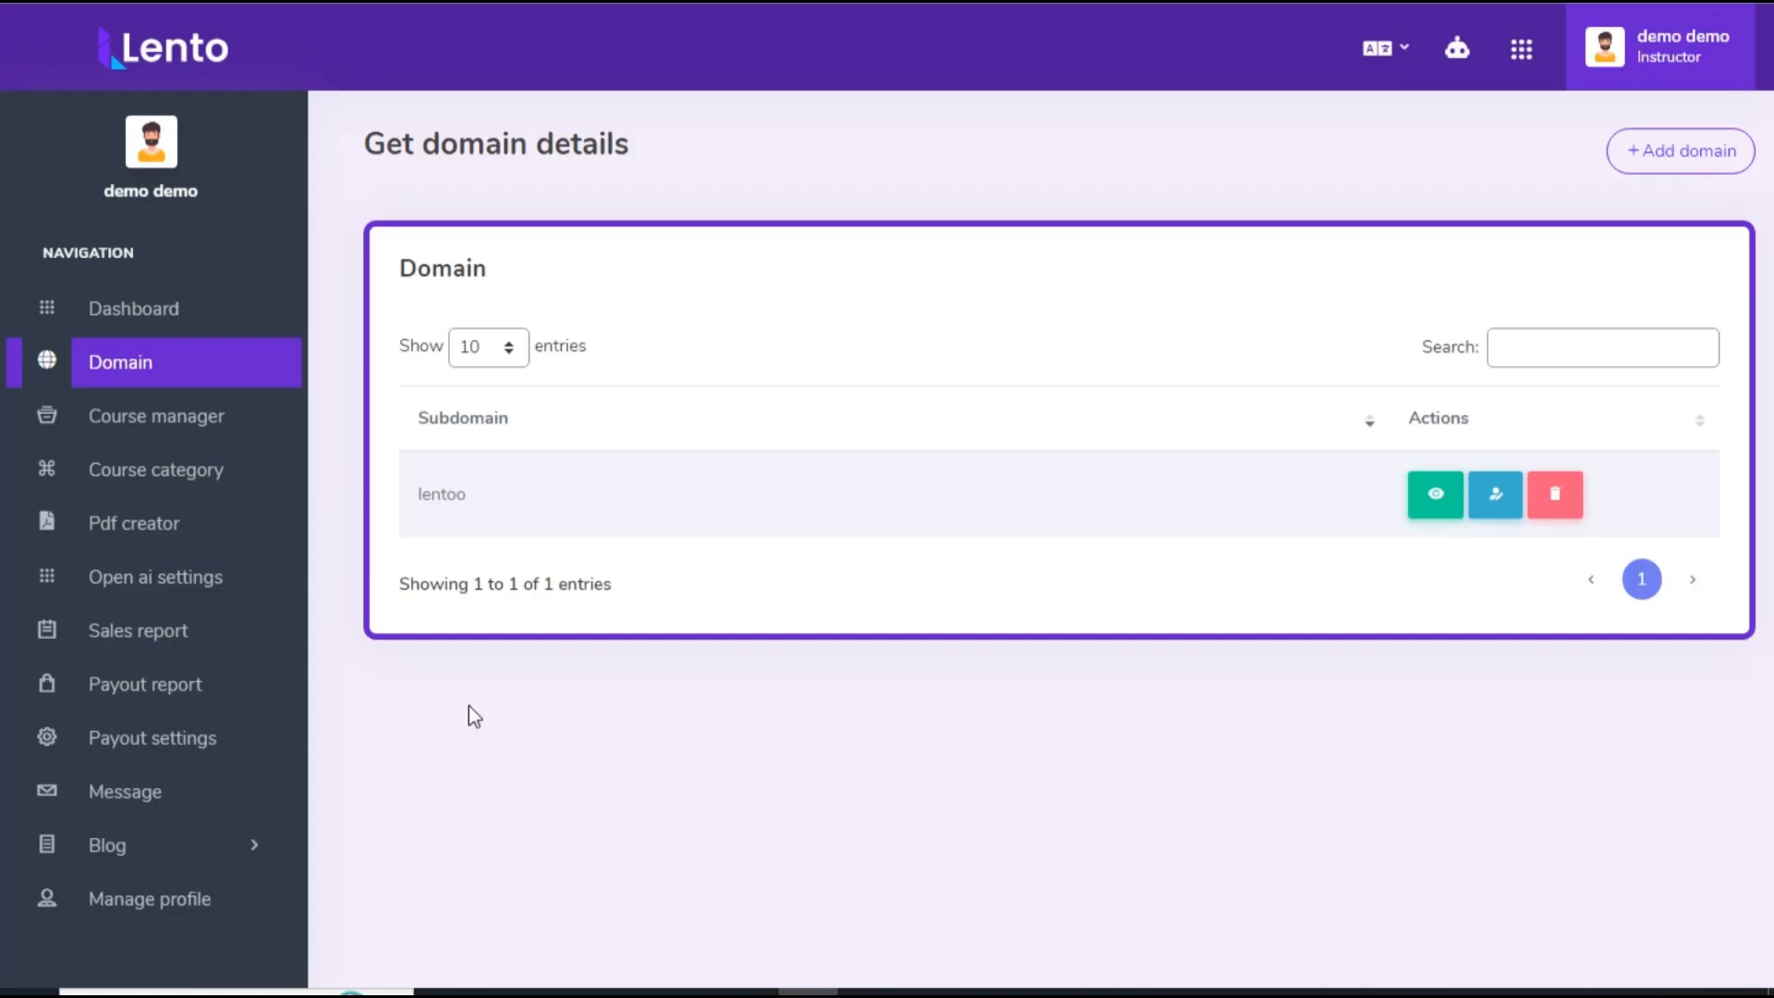
Step: Start a new course category for the lentoo domain site and enter Technical as its title
{"action": "left_click", "coordinate": [186, 480]}
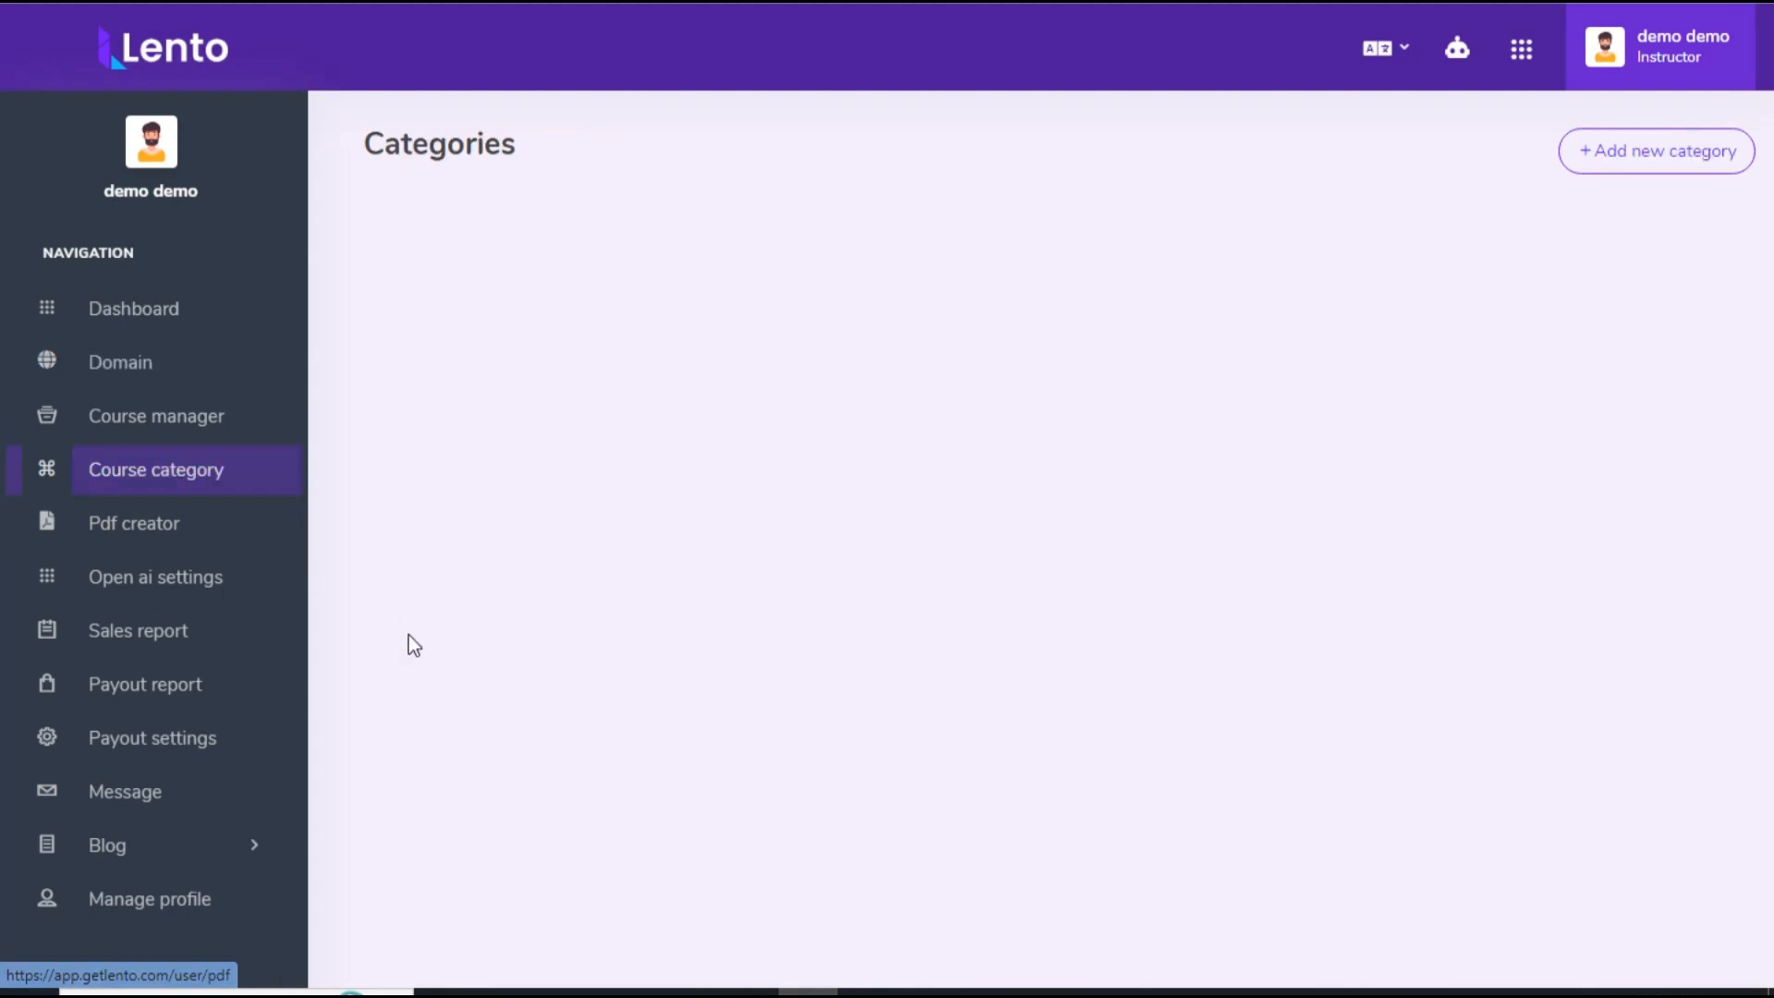
{"action": "left_click", "coordinate": [1648, 155]}
{"action": "scroll", "coordinate": [593, 375], "scroll_direction": "down", "scroll_amount": 1}
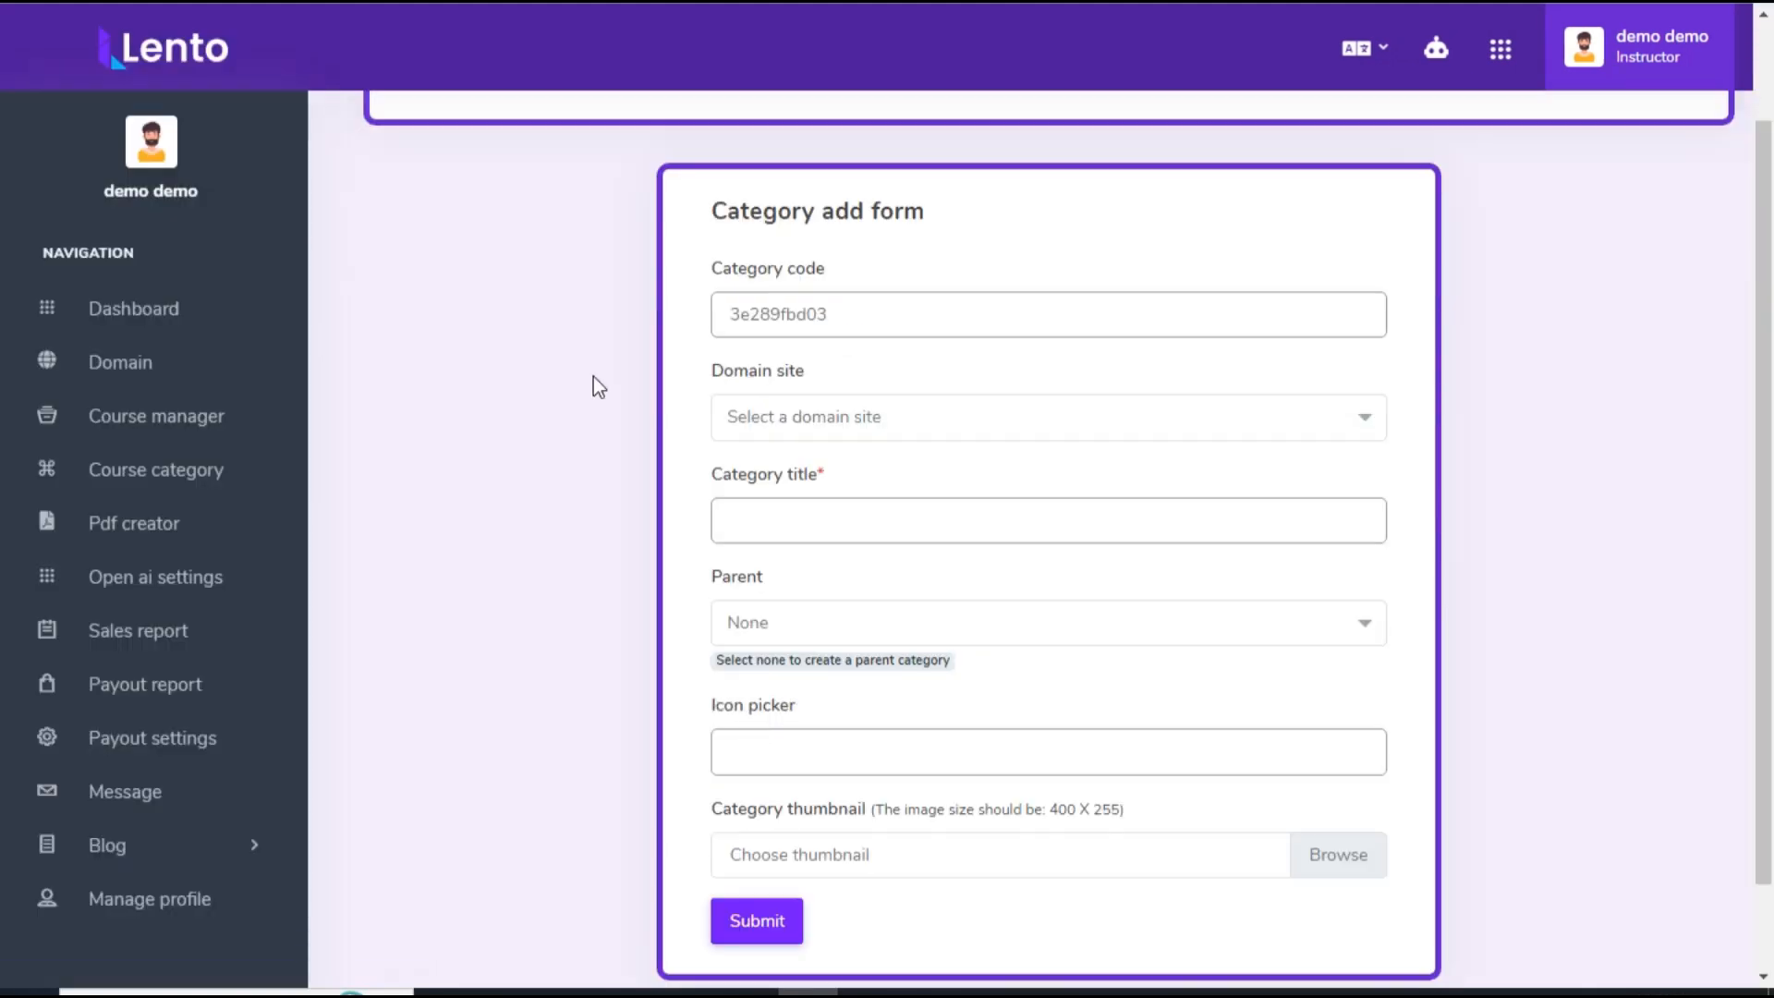
{"action": "left_click", "coordinate": [773, 442]}
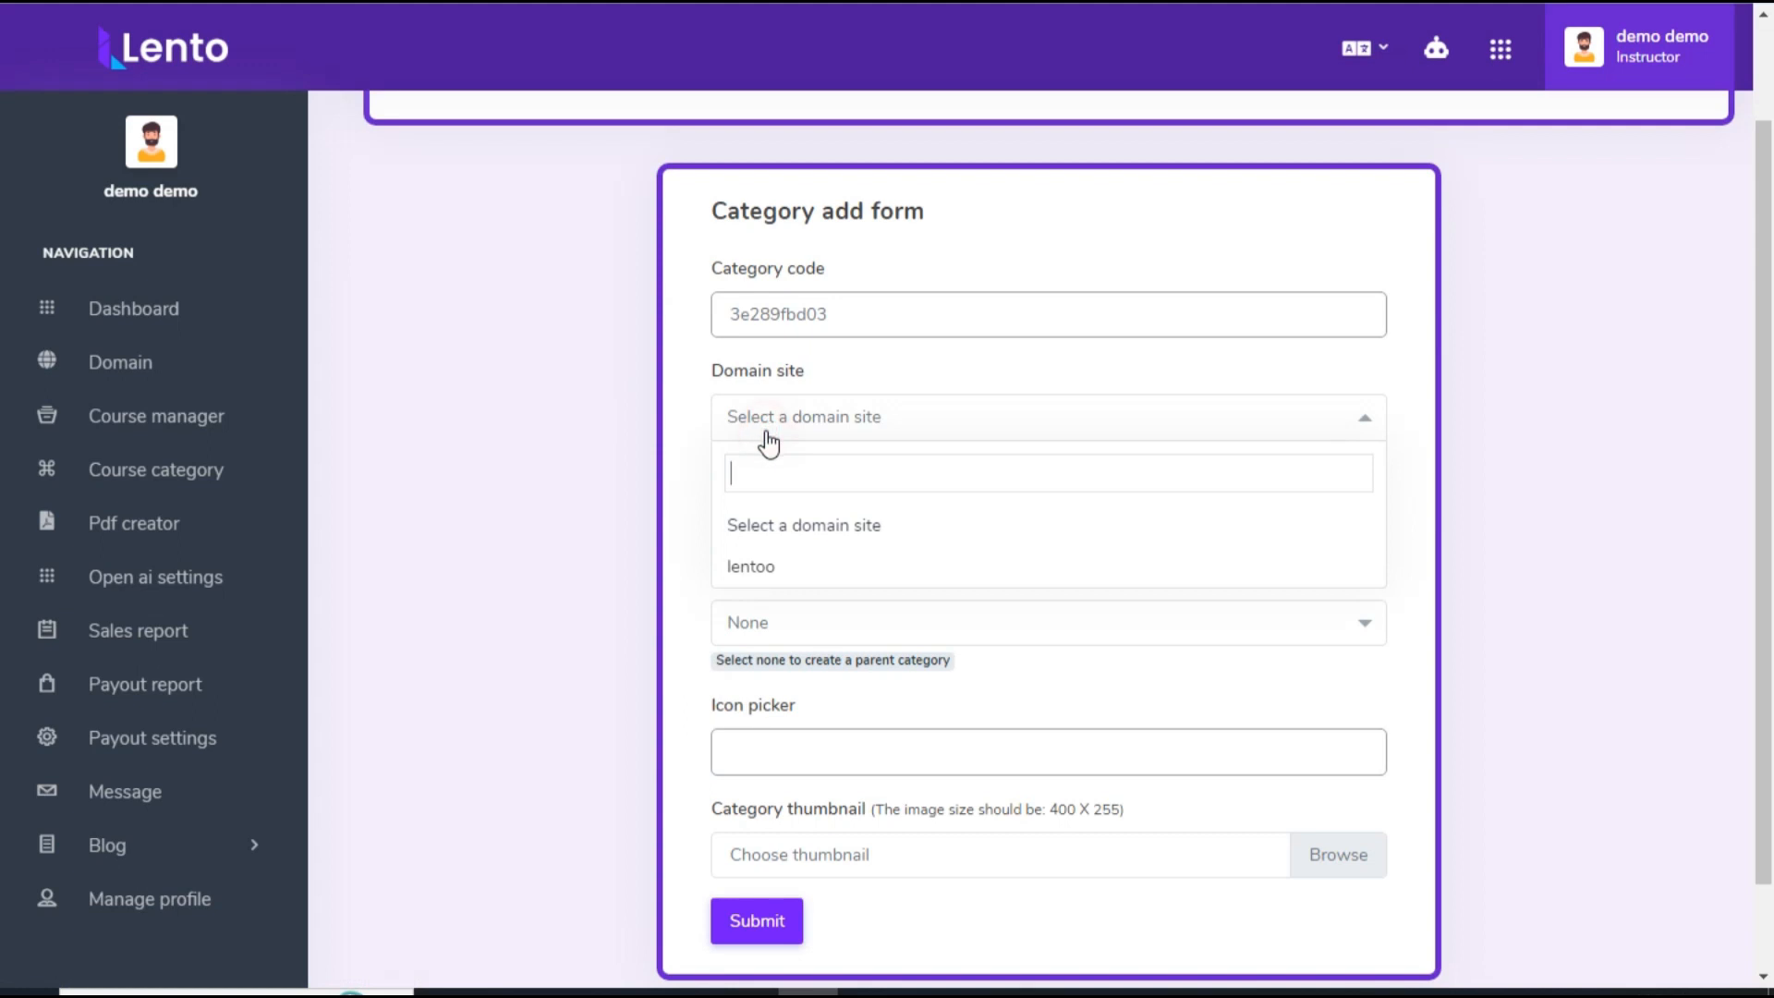
{"action": "left_click", "coordinate": [777, 570]}
{"action": "scroll", "coordinate": [502, 436], "scroll_direction": "up", "scroll_amount": 1}
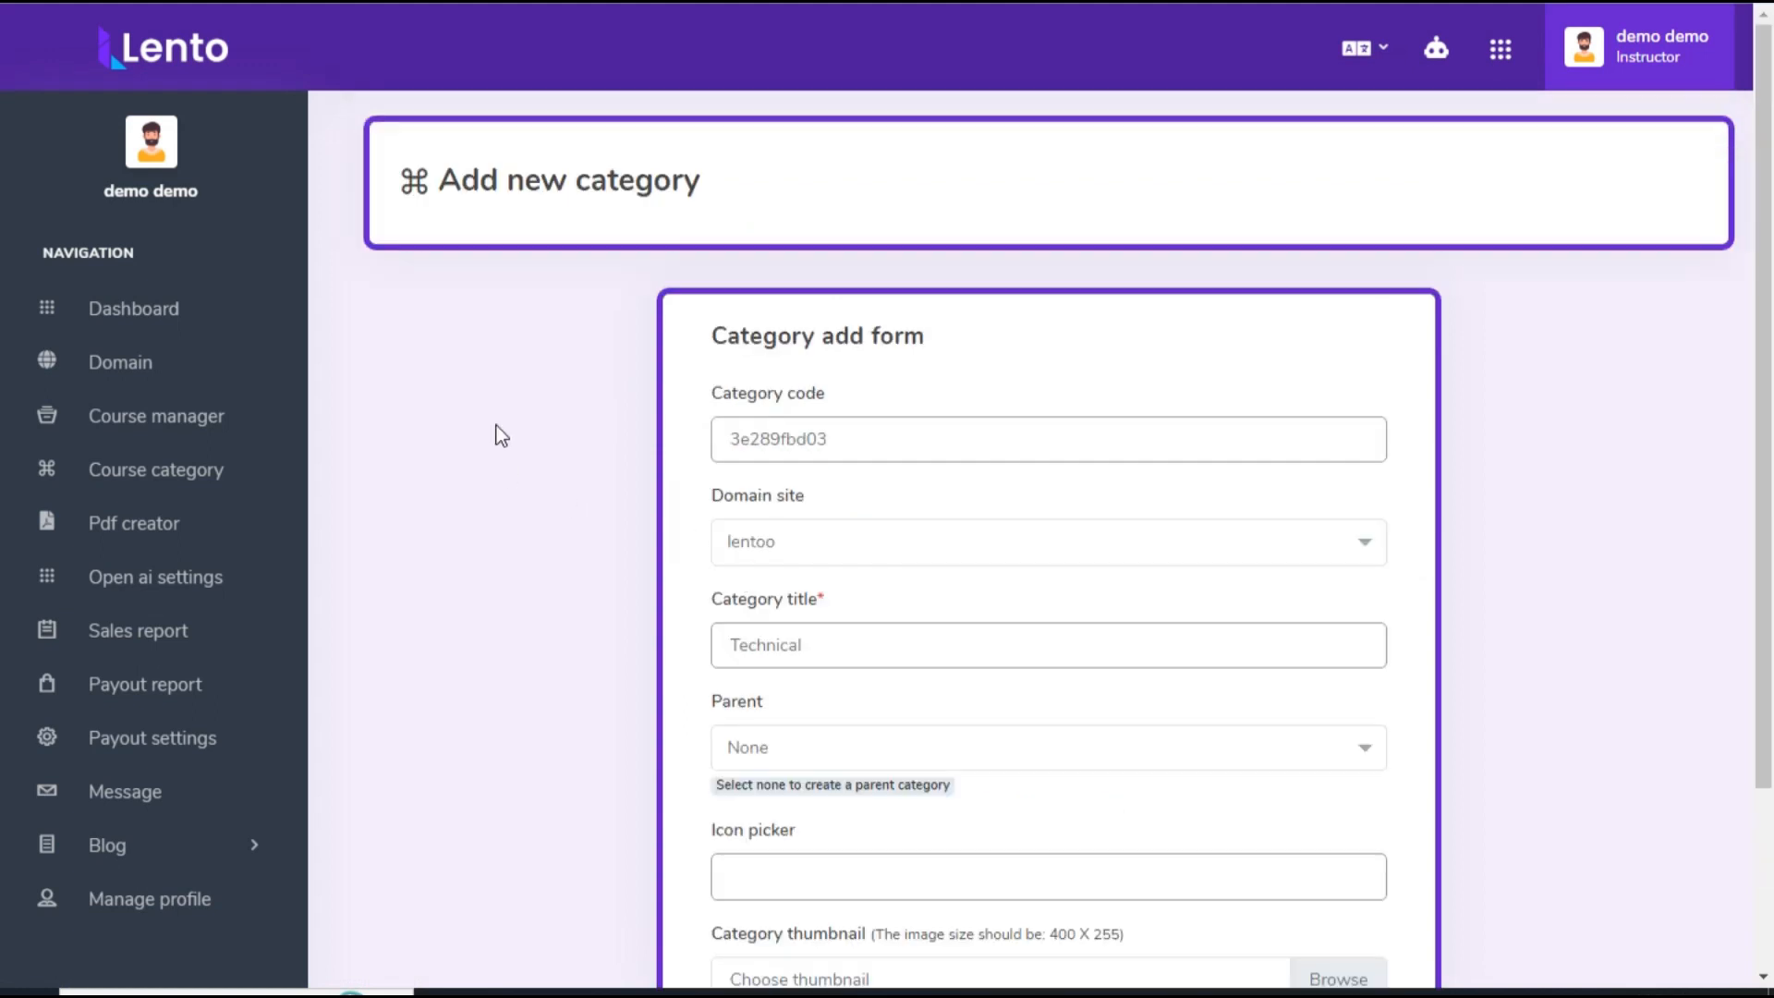
Step: Complete the category as the parent category Courses with an icon and a computer-themed thumbnail, and submit it
{"action": "scroll", "coordinate": [508, 424], "scroll_direction": "down", "scroll_amount": 2}
{"action": "left_click", "coordinate": [784, 520]}
{"action": "left_click", "coordinate": [772, 525]}
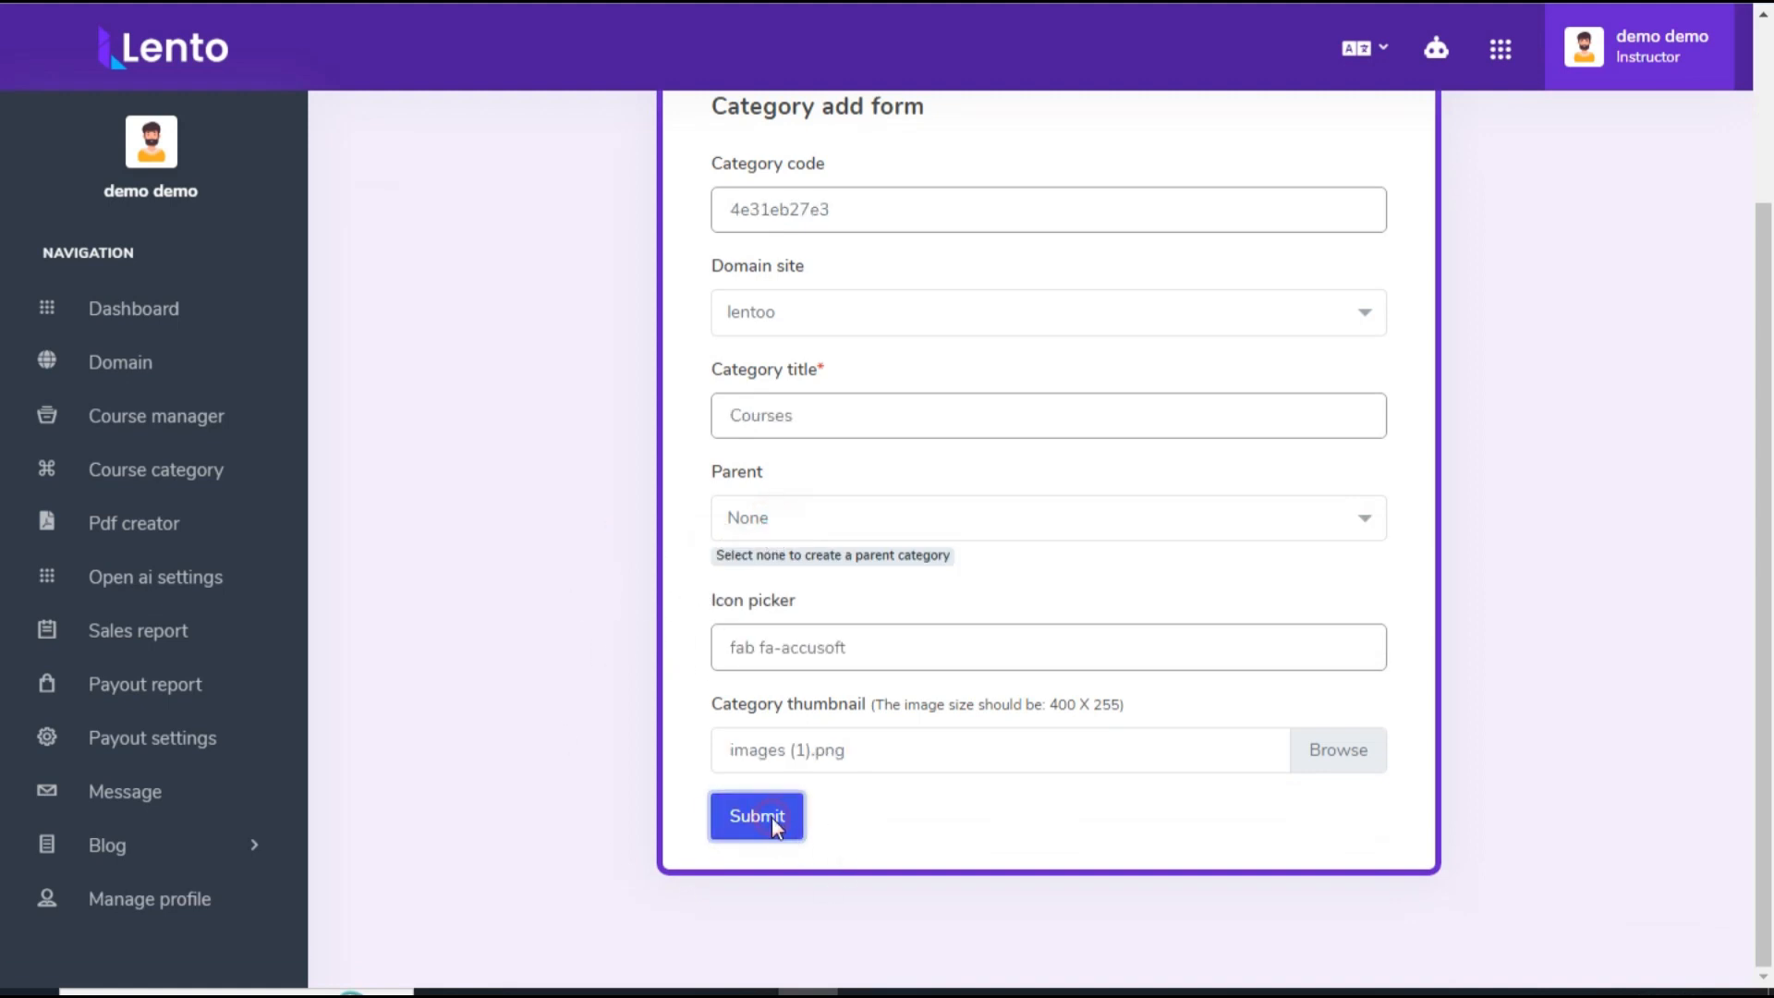
{"action": "left_click", "coordinate": [772, 818]}
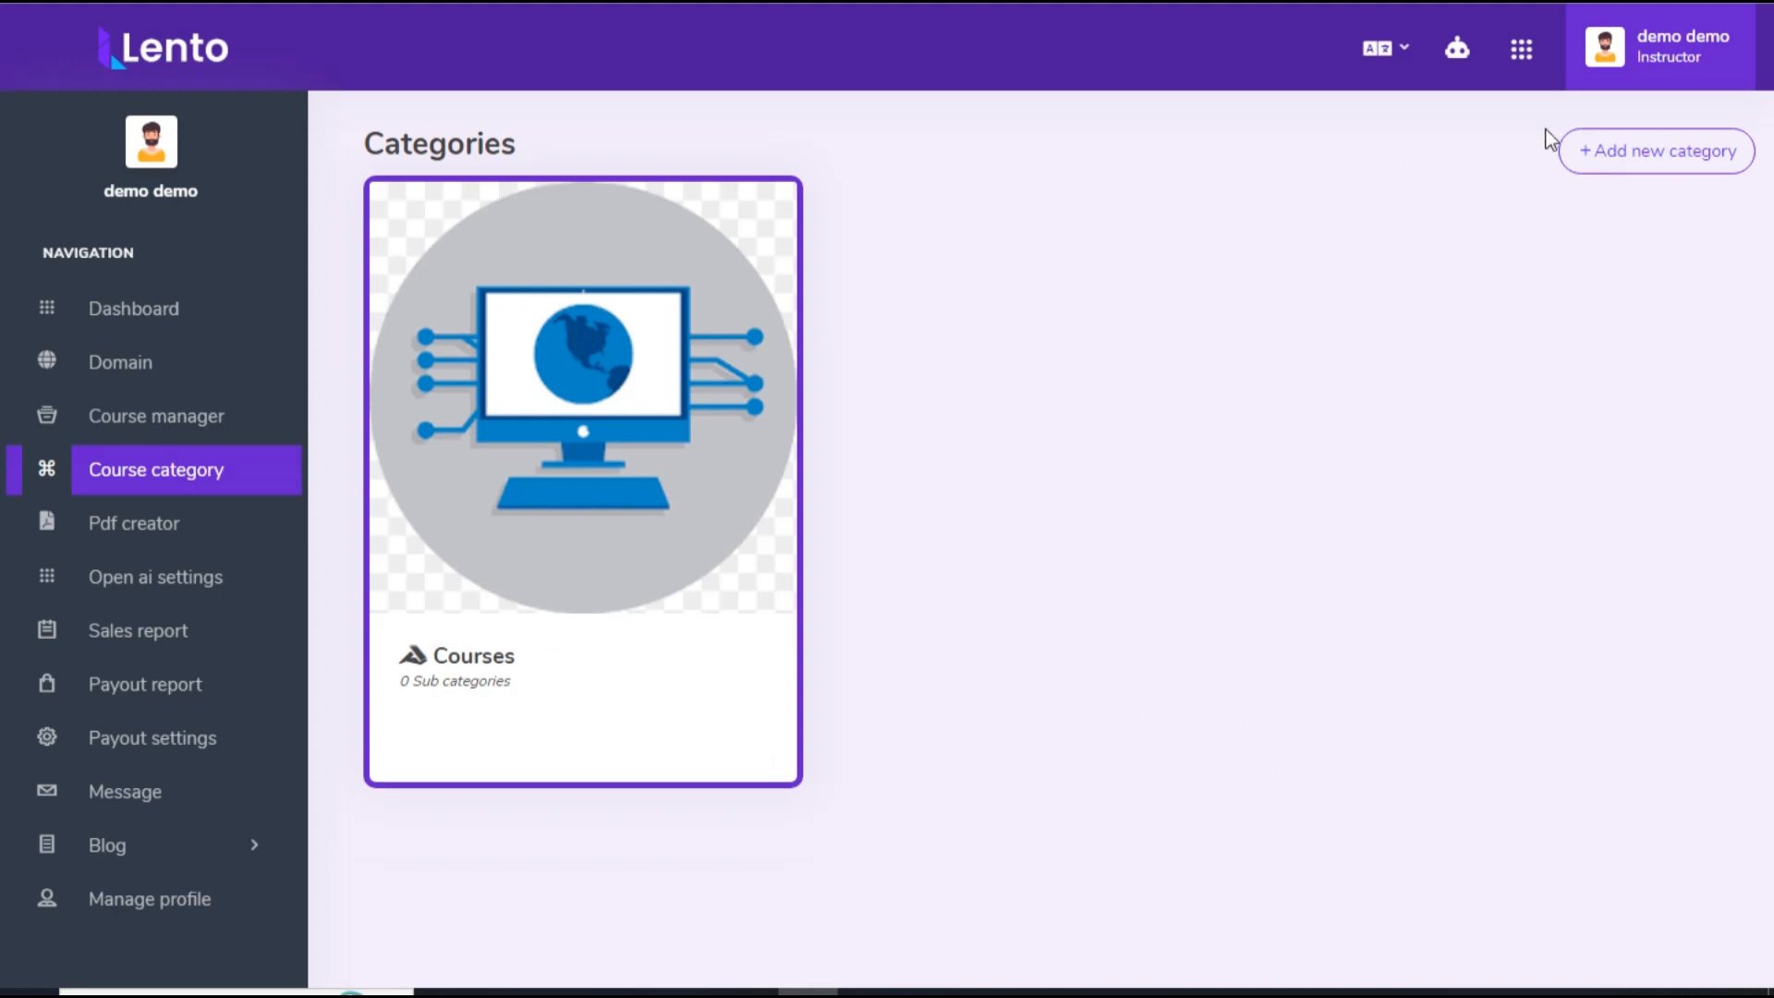
Step: Start another category for the lentoo domain site, titled Chapter 1, with Courses as its parent
{"action": "left_click", "coordinate": [1608, 153]}
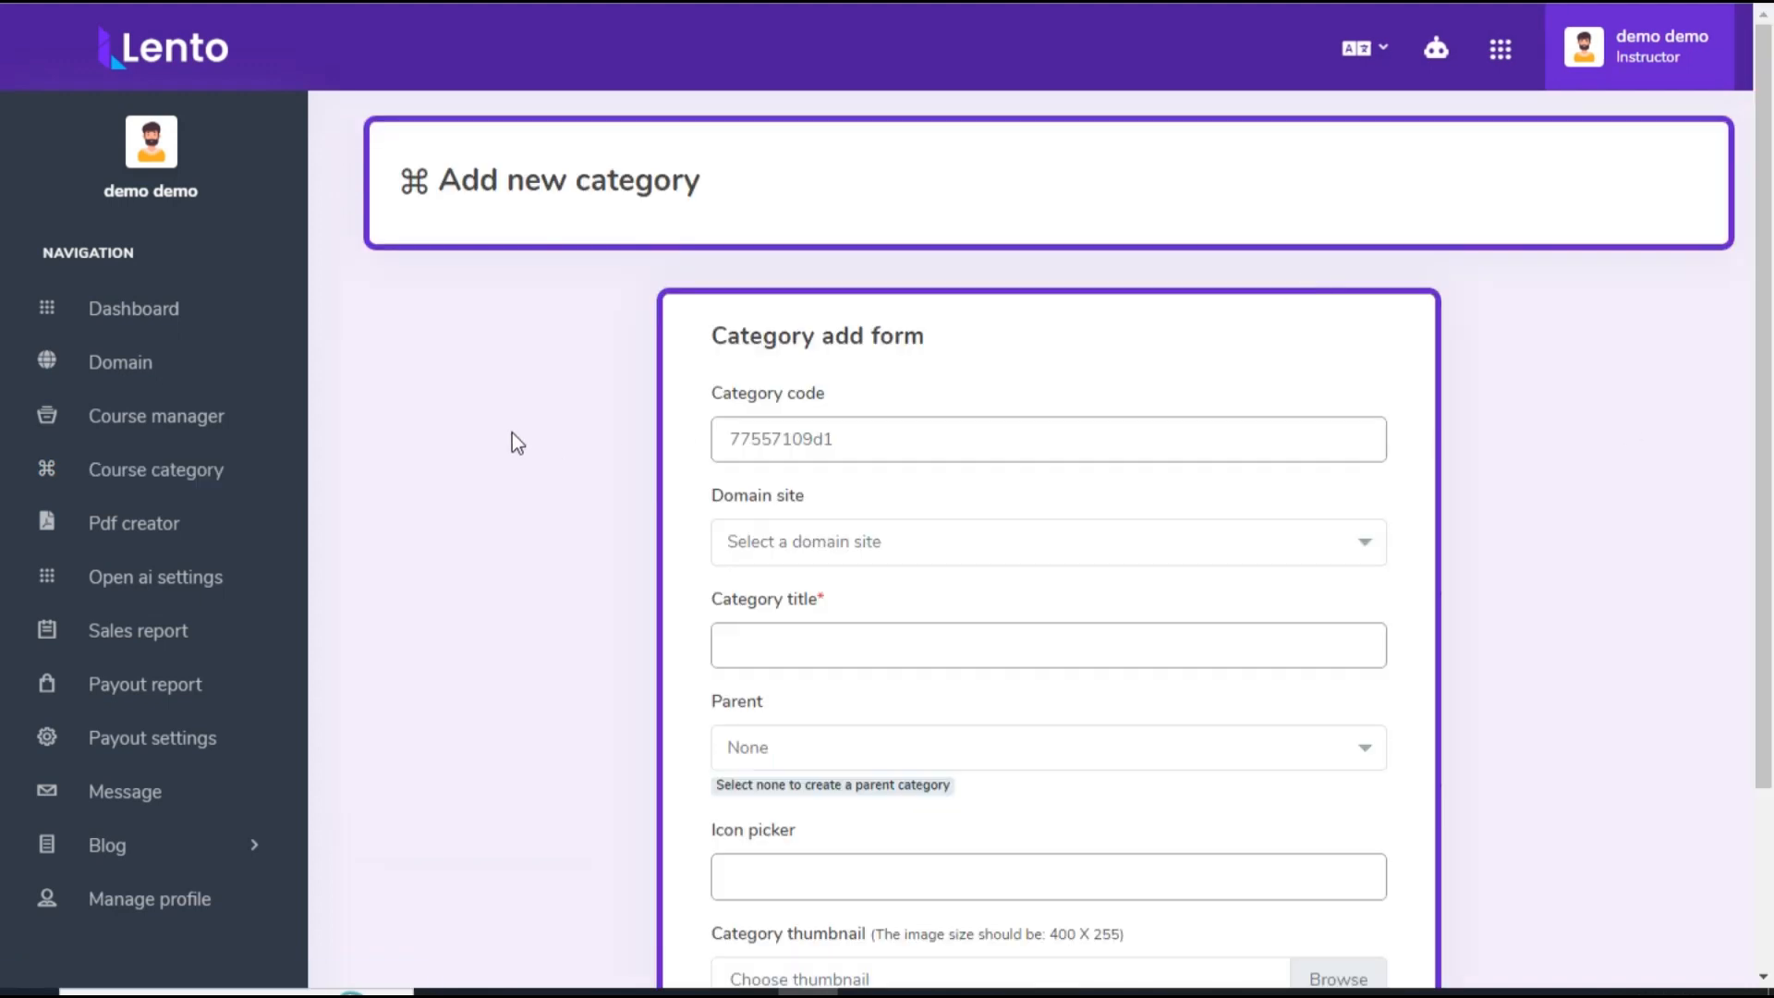
{"action": "scroll", "coordinate": [512, 432], "scroll_direction": "down", "scroll_amount": 2}
{"action": "left_click", "coordinate": [786, 416]}
{"action": "left_click", "coordinate": [786, 566]}
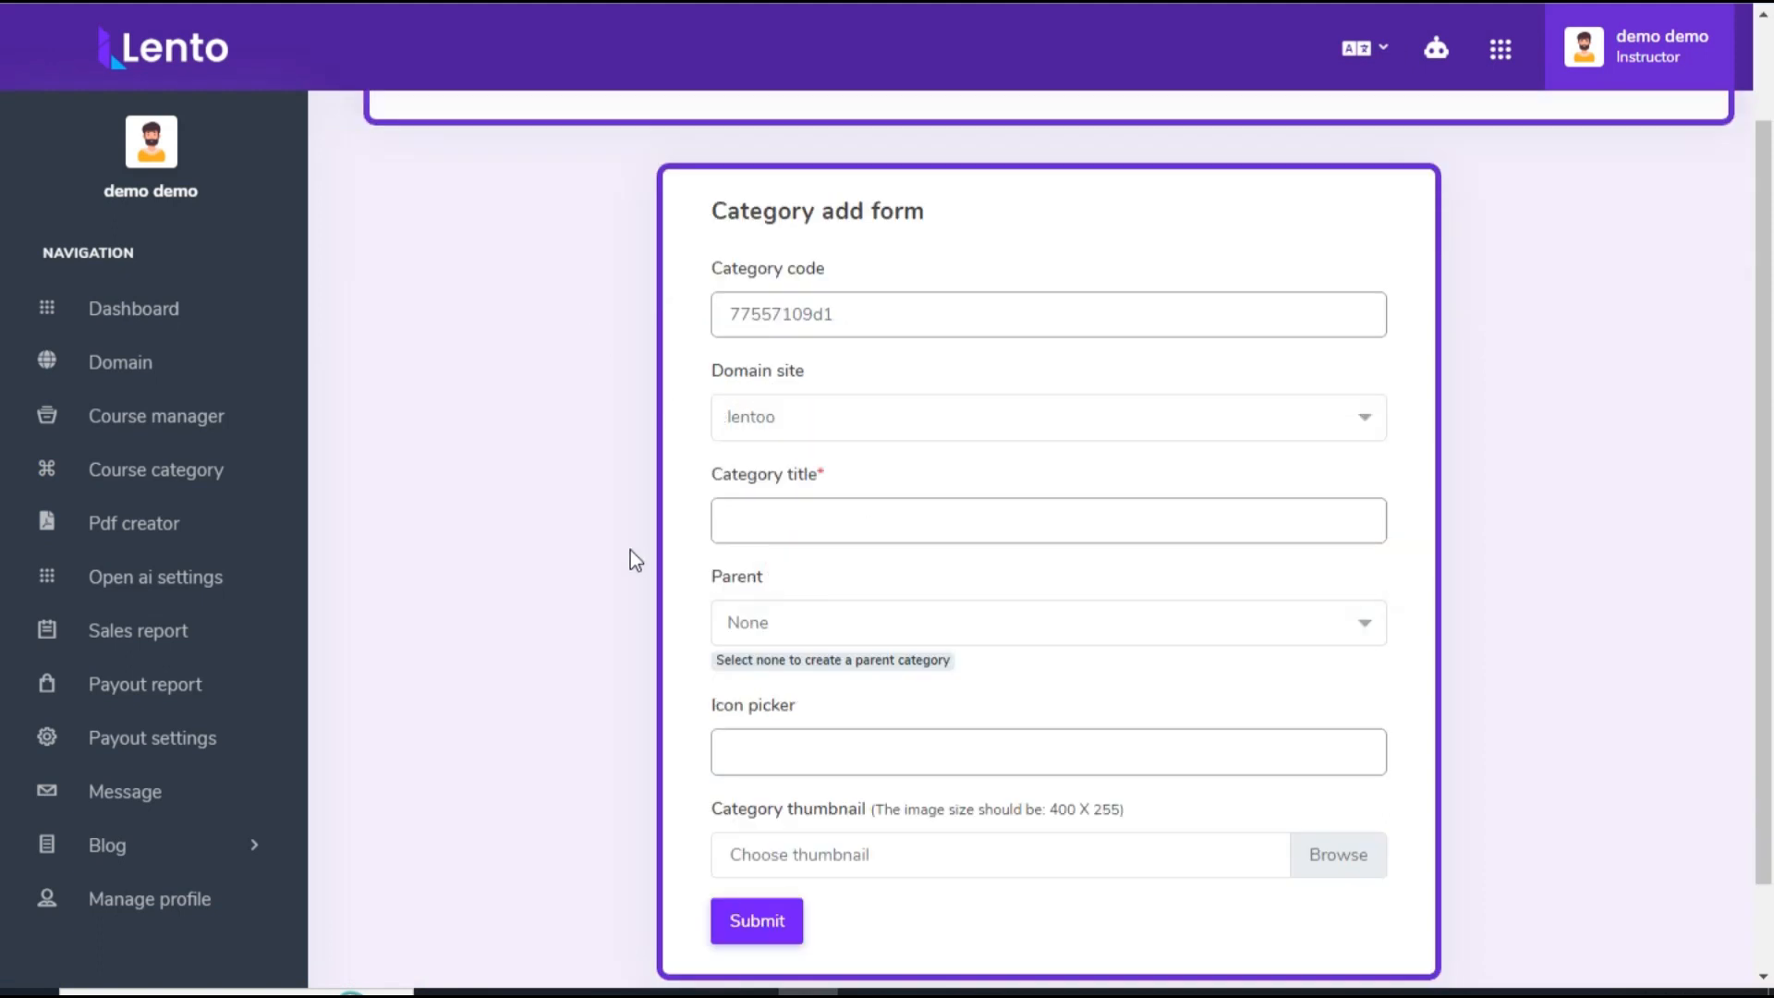
{"action": "scroll", "coordinate": [636, 558], "scroll_direction": "down", "scroll_amount": 1}
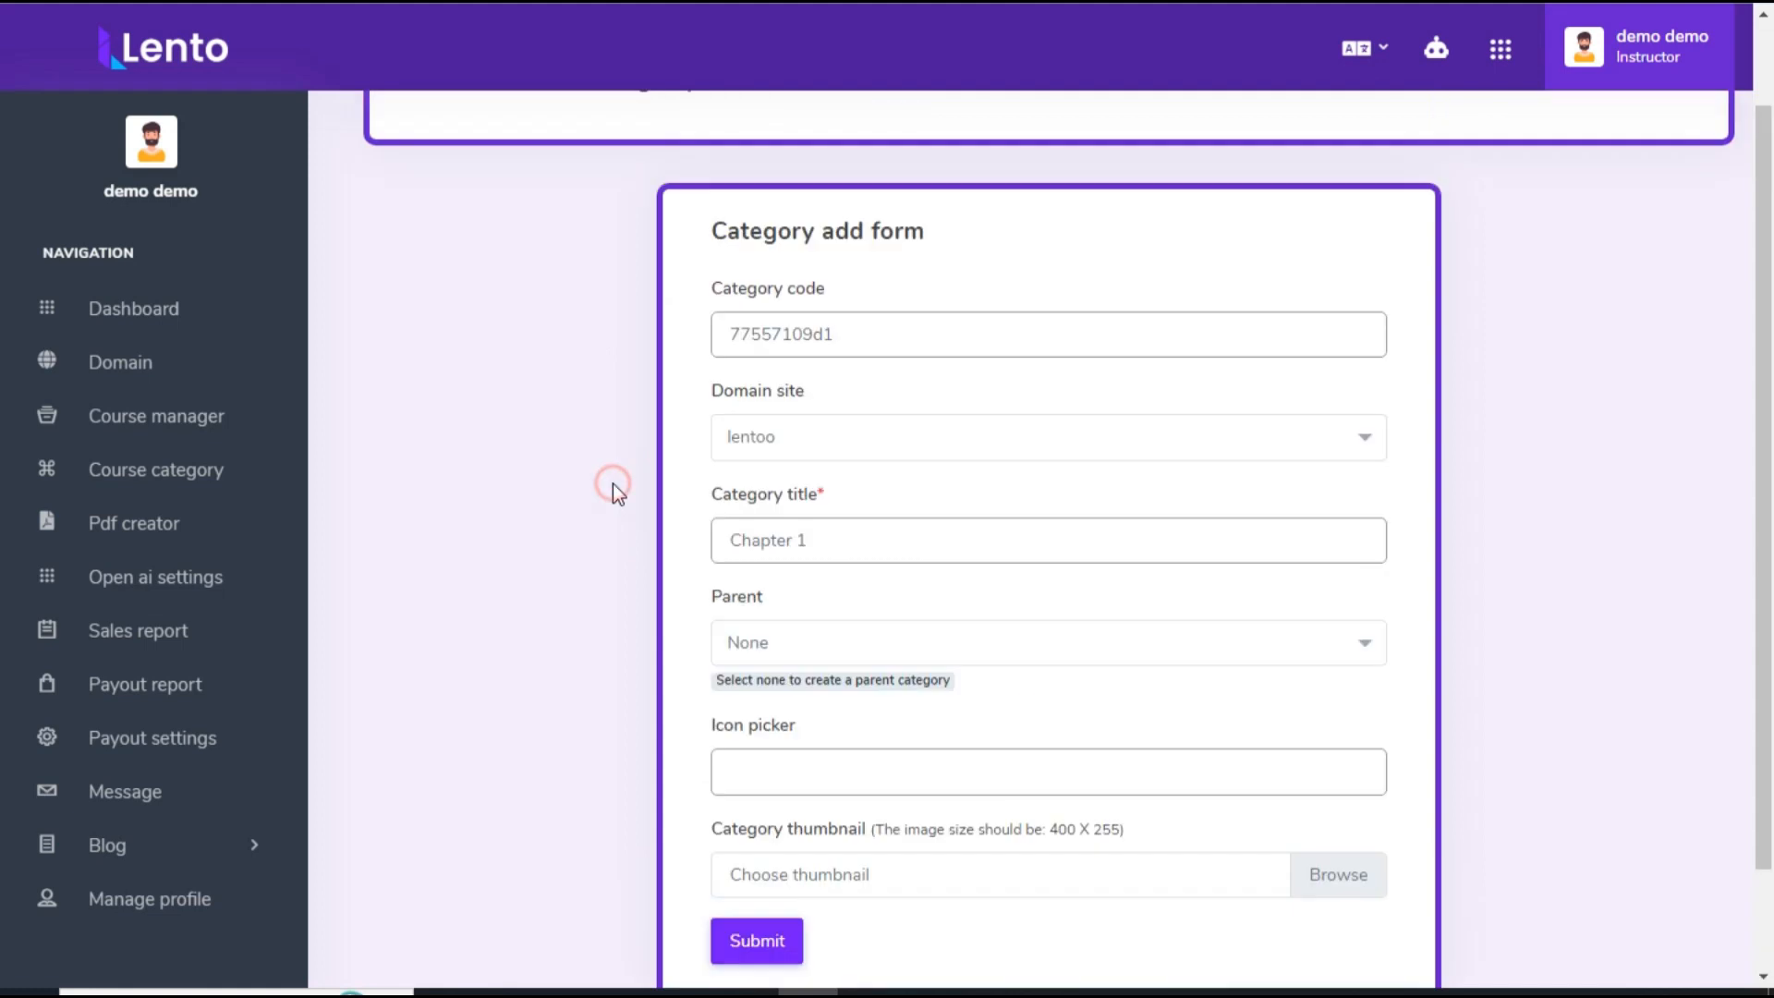
{"action": "scroll", "coordinate": [613, 490], "scroll_direction": "down", "scroll_amount": 1}
{"action": "left_click", "coordinate": [786, 527]}
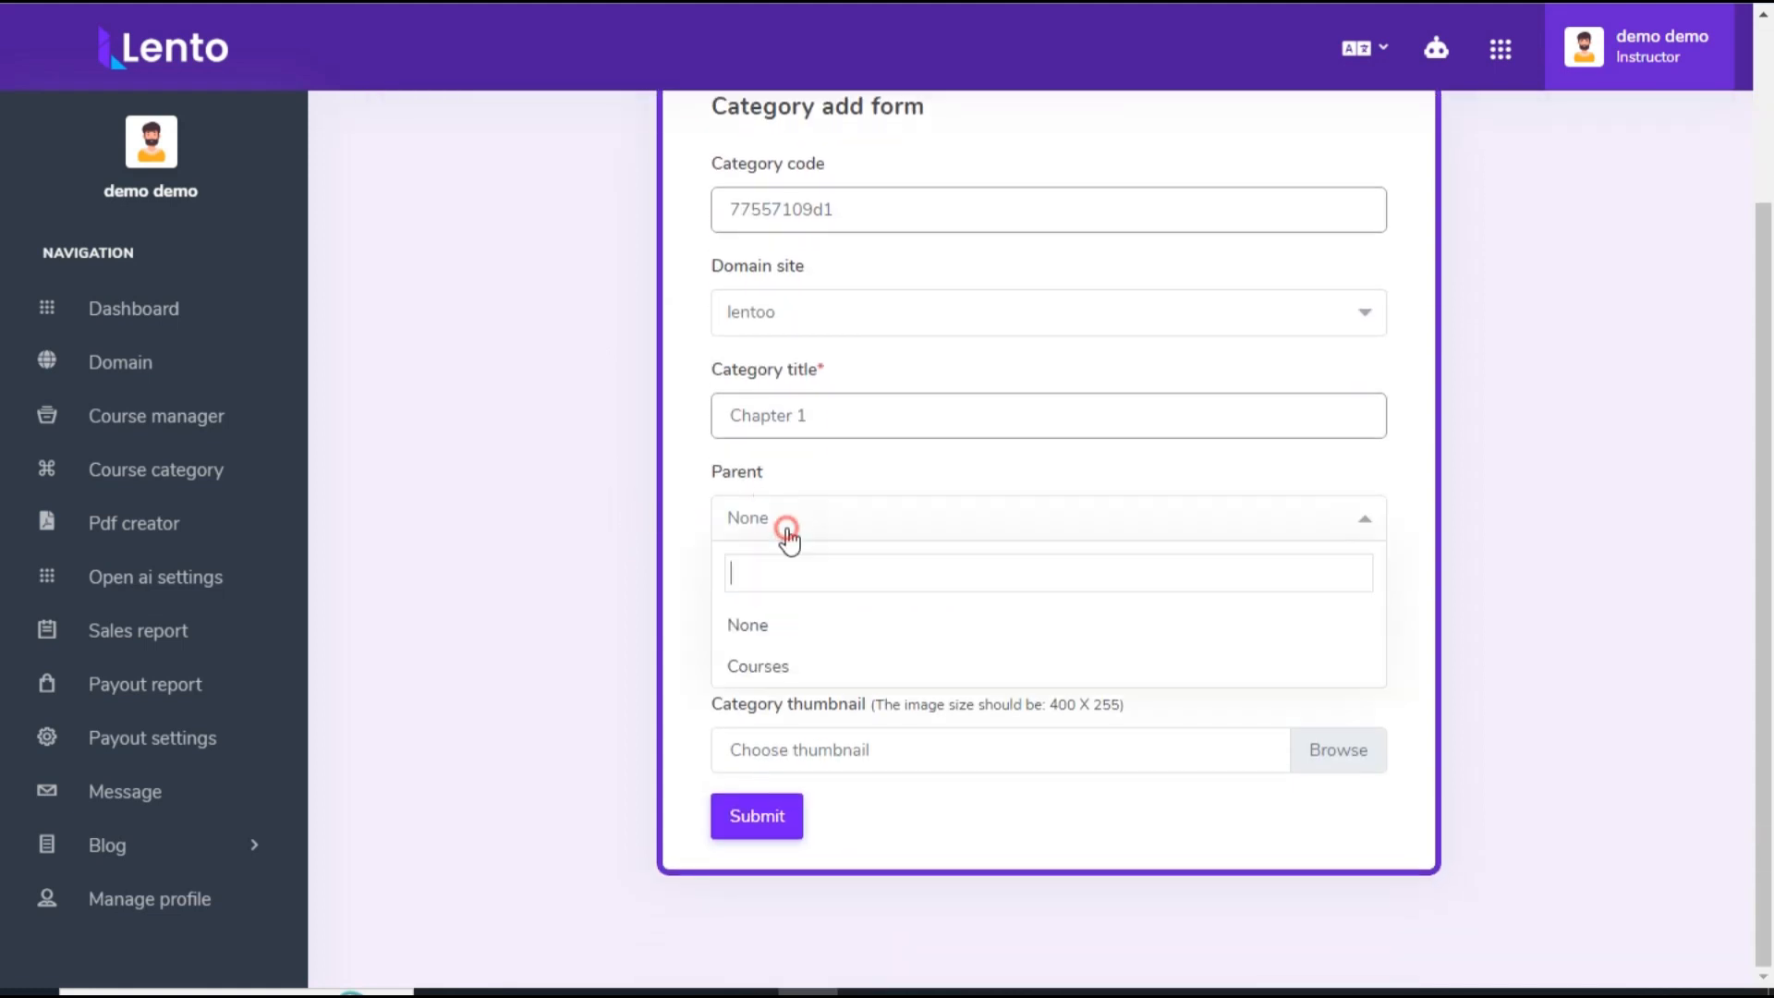
{"action": "left_click", "coordinate": [780, 665]}
Step: Assign the fab fa-adversal icon to the Chapter 1 category and submit the form
{"action": "left_click", "coordinate": [809, 744]}
{"action": "scroll", "coordinate": [1034, 897], "scroll_direction": "down", "scroll_amount": 1}
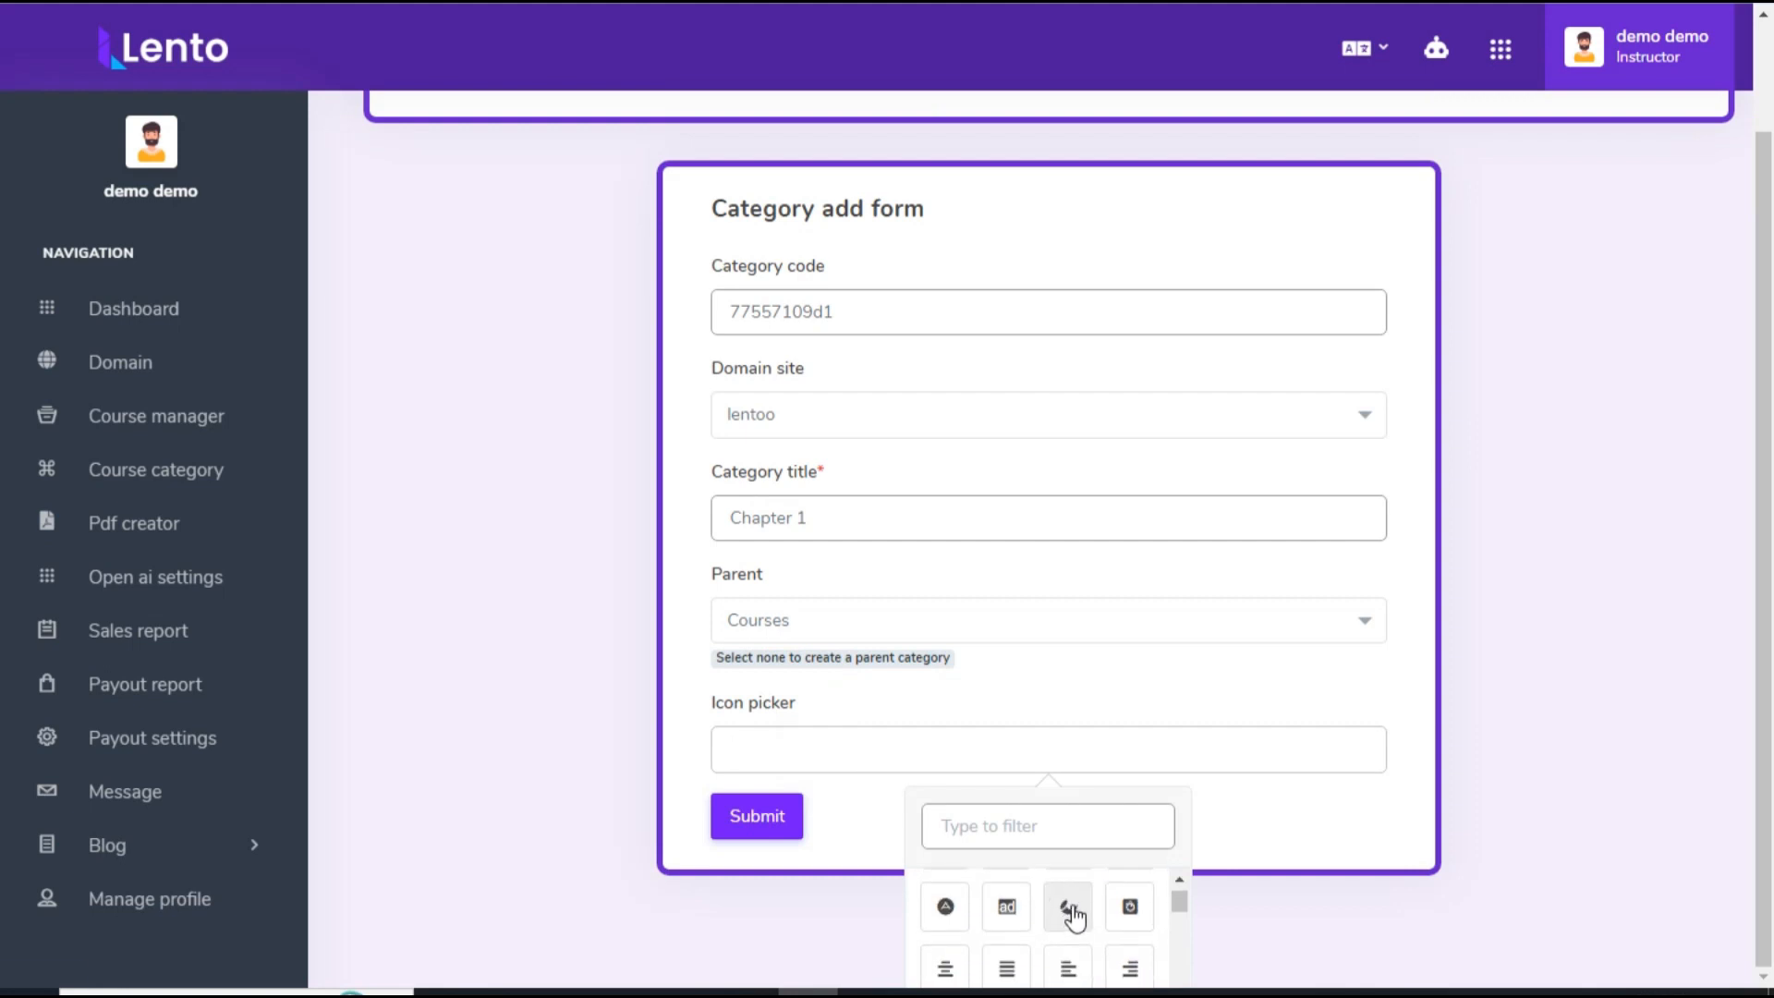
{"action": "left_click", "coordinate": [1007, 906]}
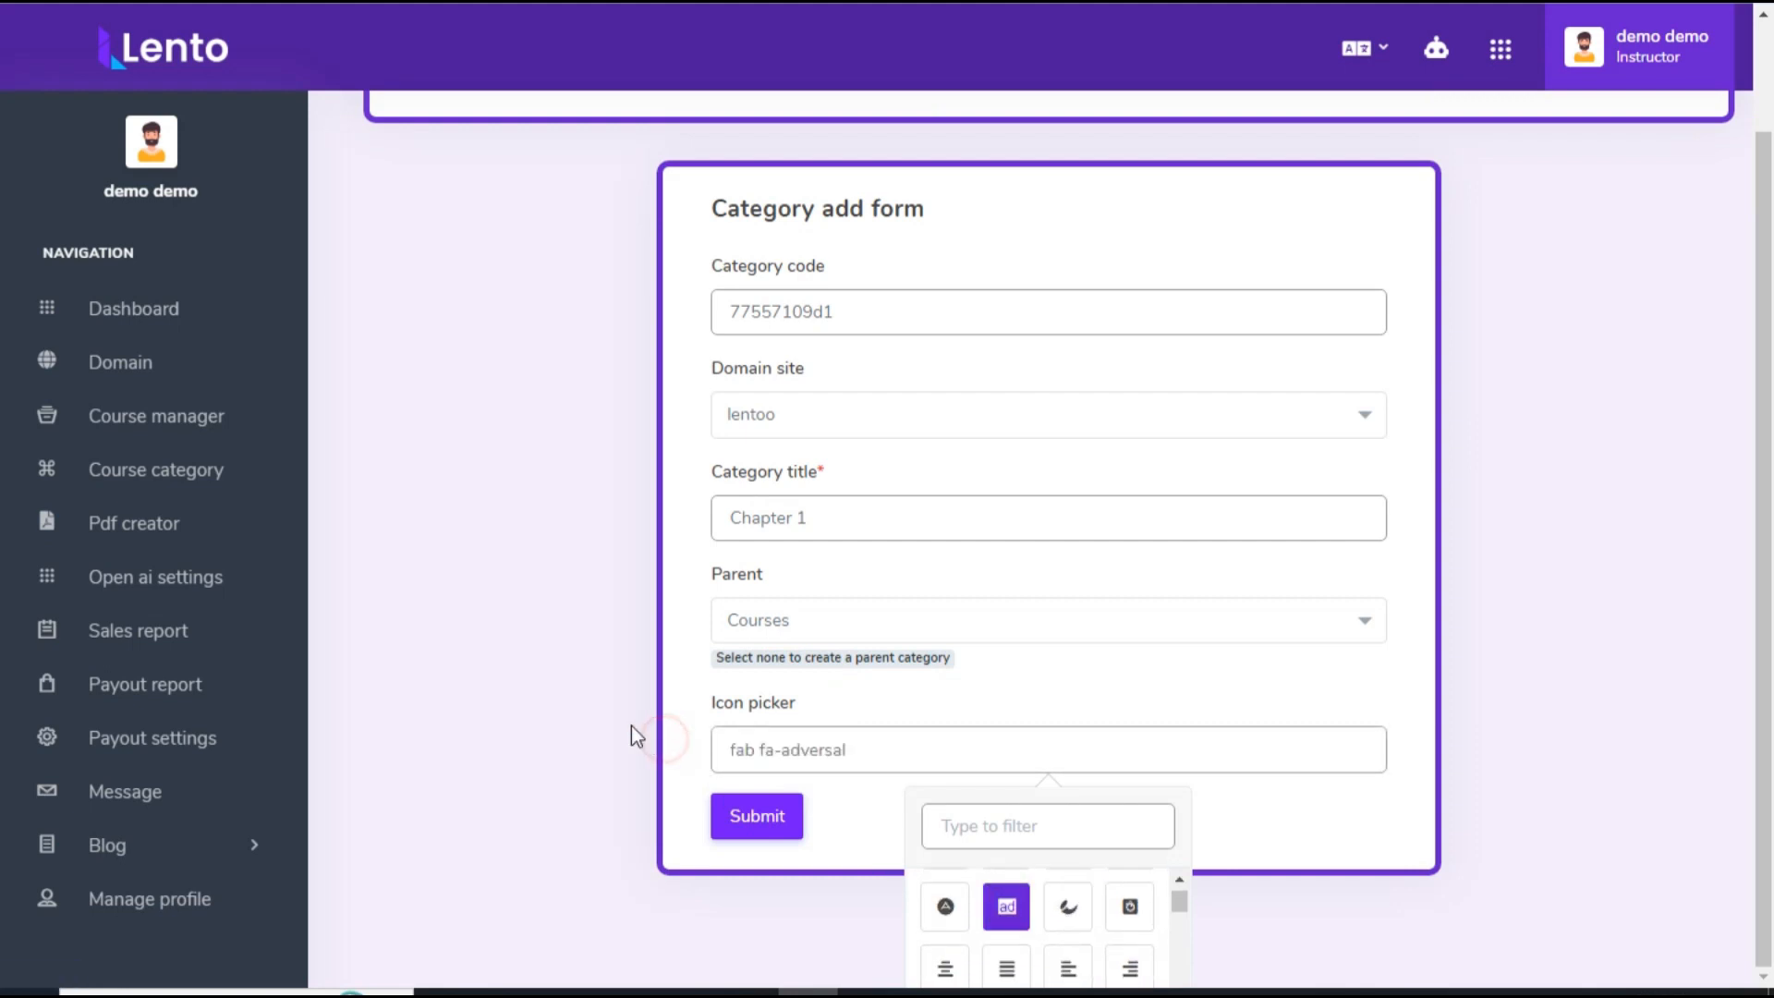
{"action": "left_click", "coordinate": [609, 693]}
{"action": "left_click", "coordinate": [757, 815]}
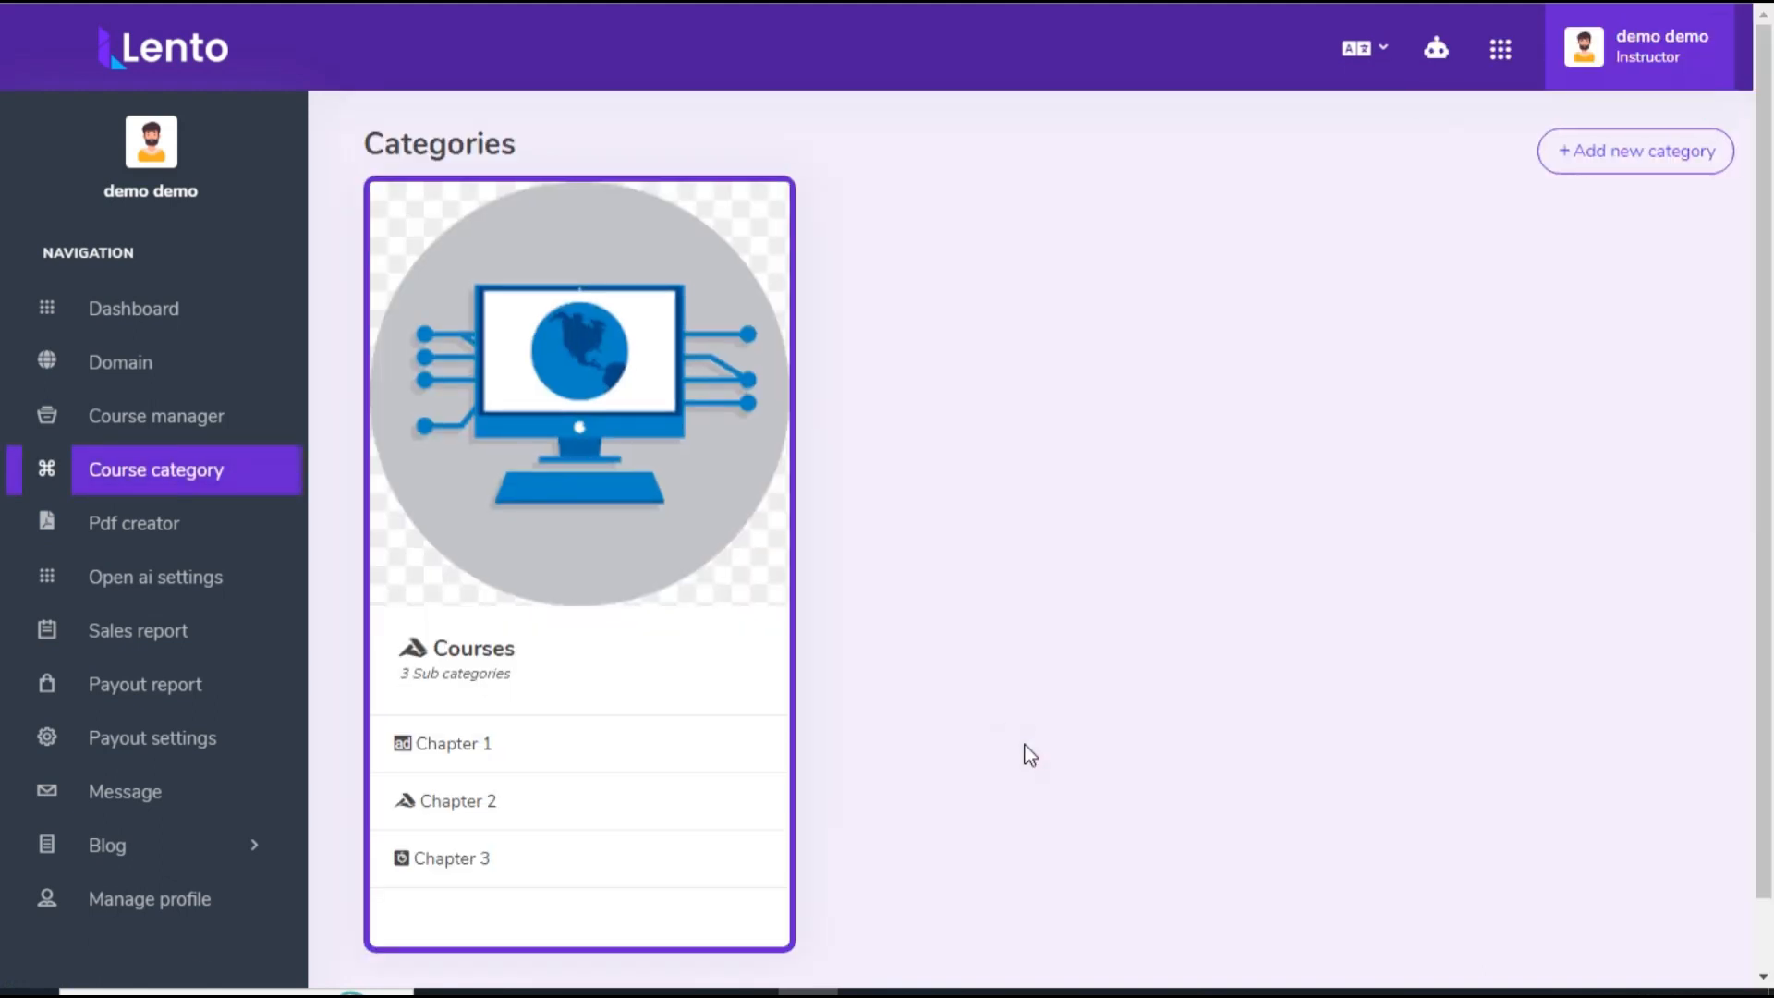
Step: Start a new course in the course manager and assign it to the lentoo domain site
{"action": "left_click", "coordinate": [221, 427]}
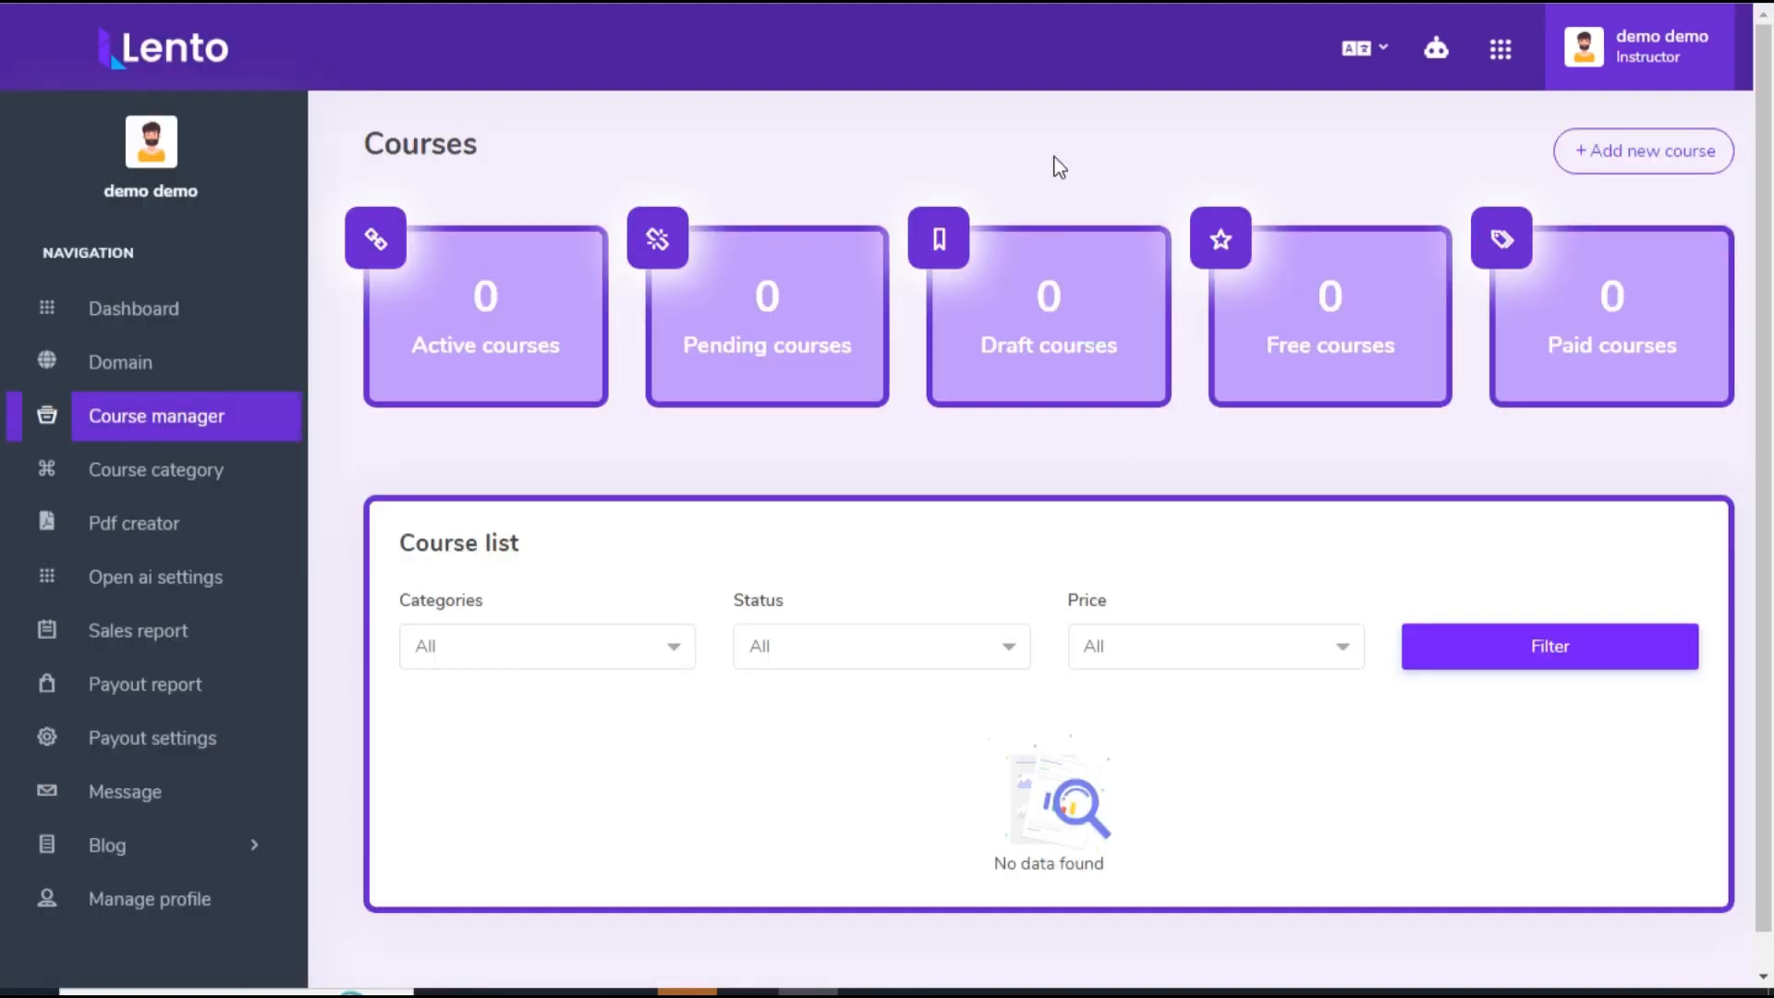
{"action": "left_click", "coordinate": [1635, 152]}
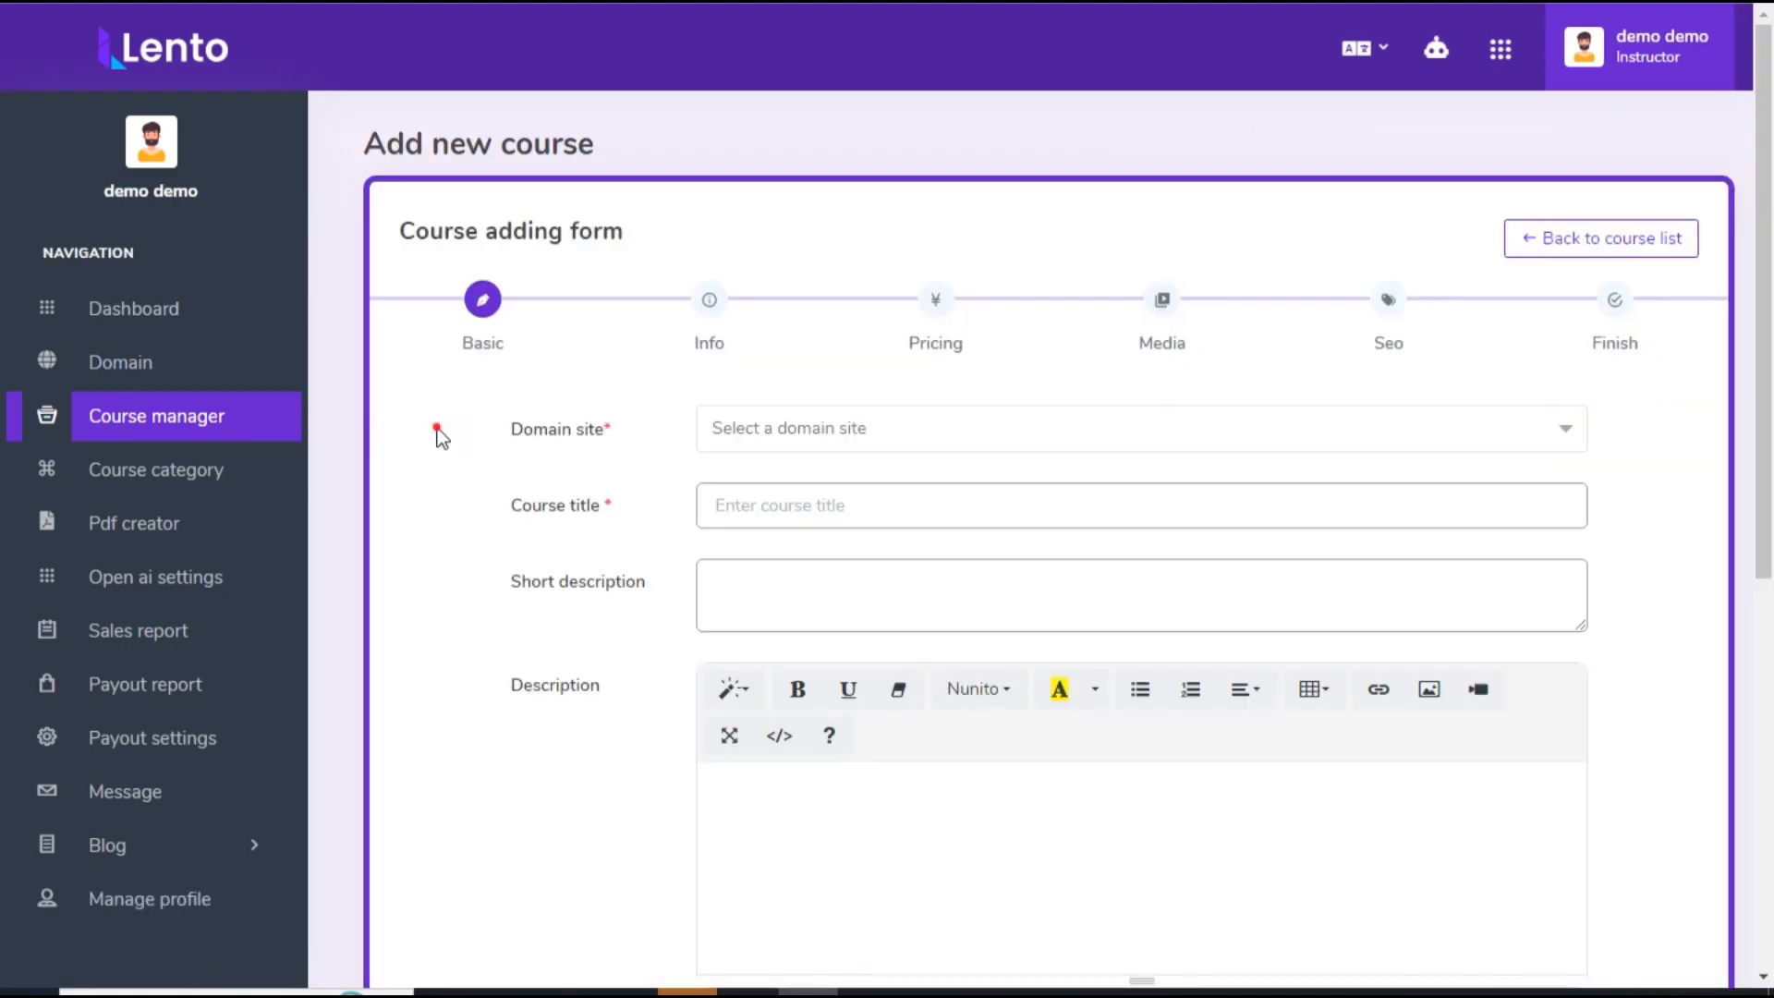
{"action": "left_click", "coordinate": [868, 435]}
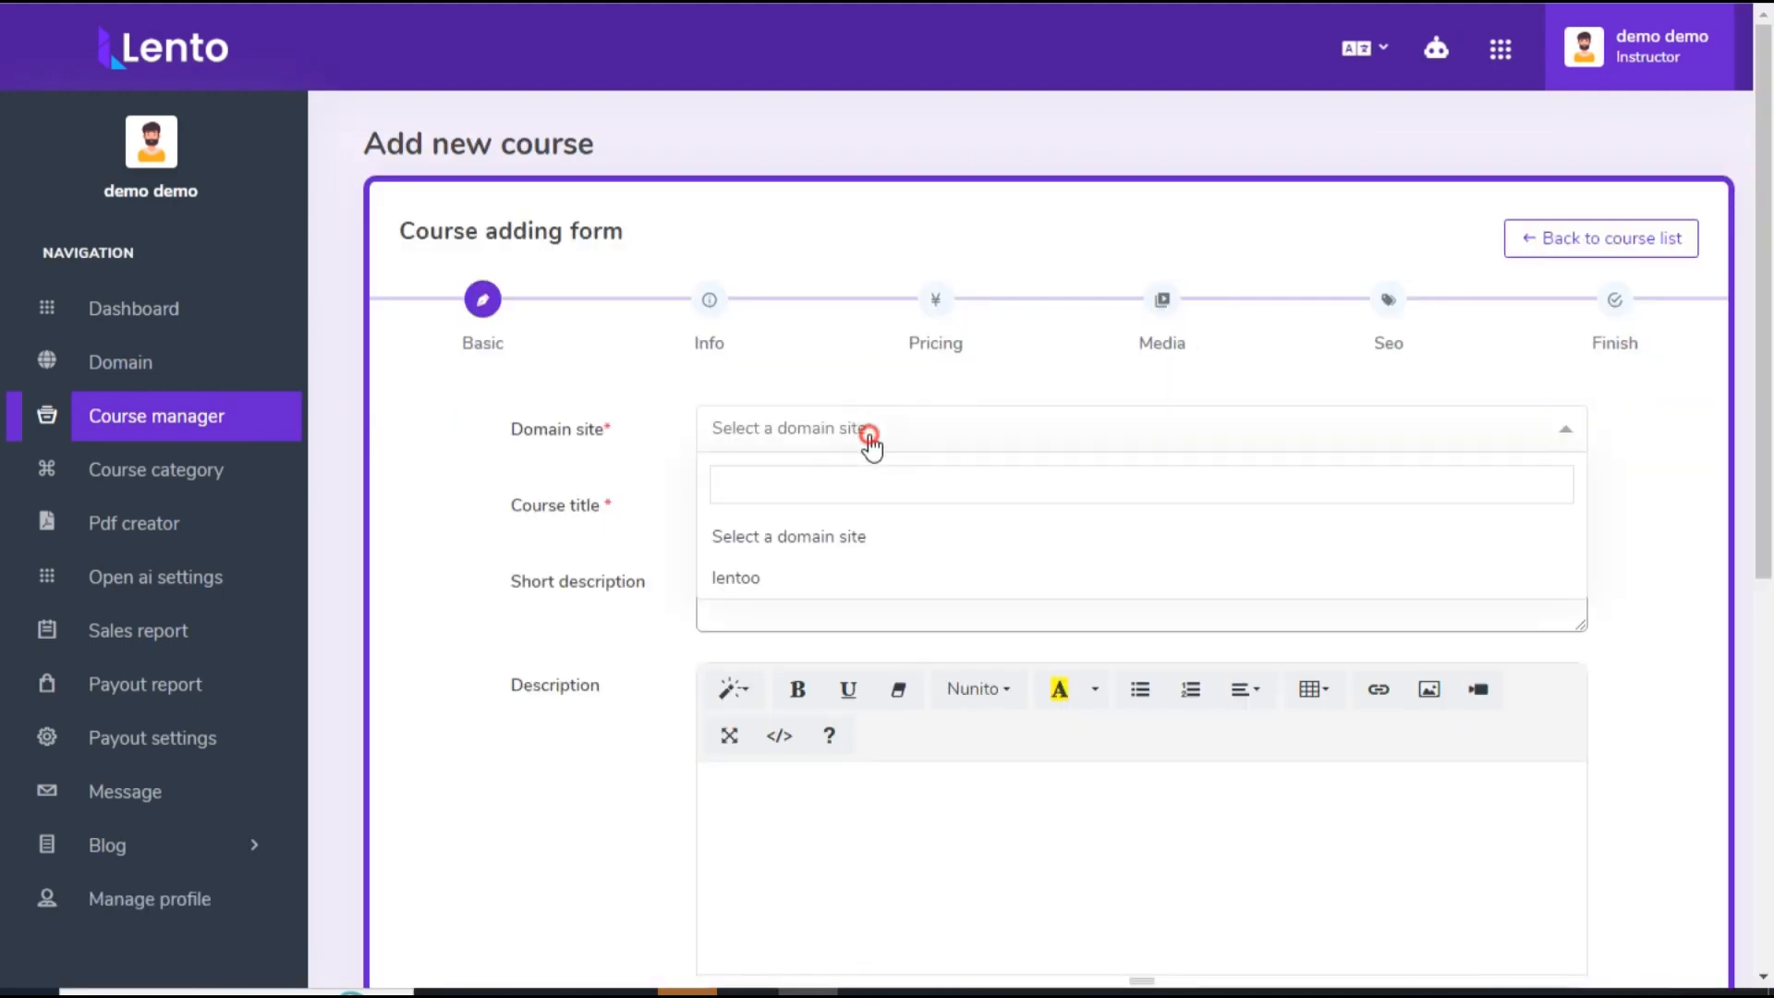
{"action": "left_click", "coordinate": [785, 583]}
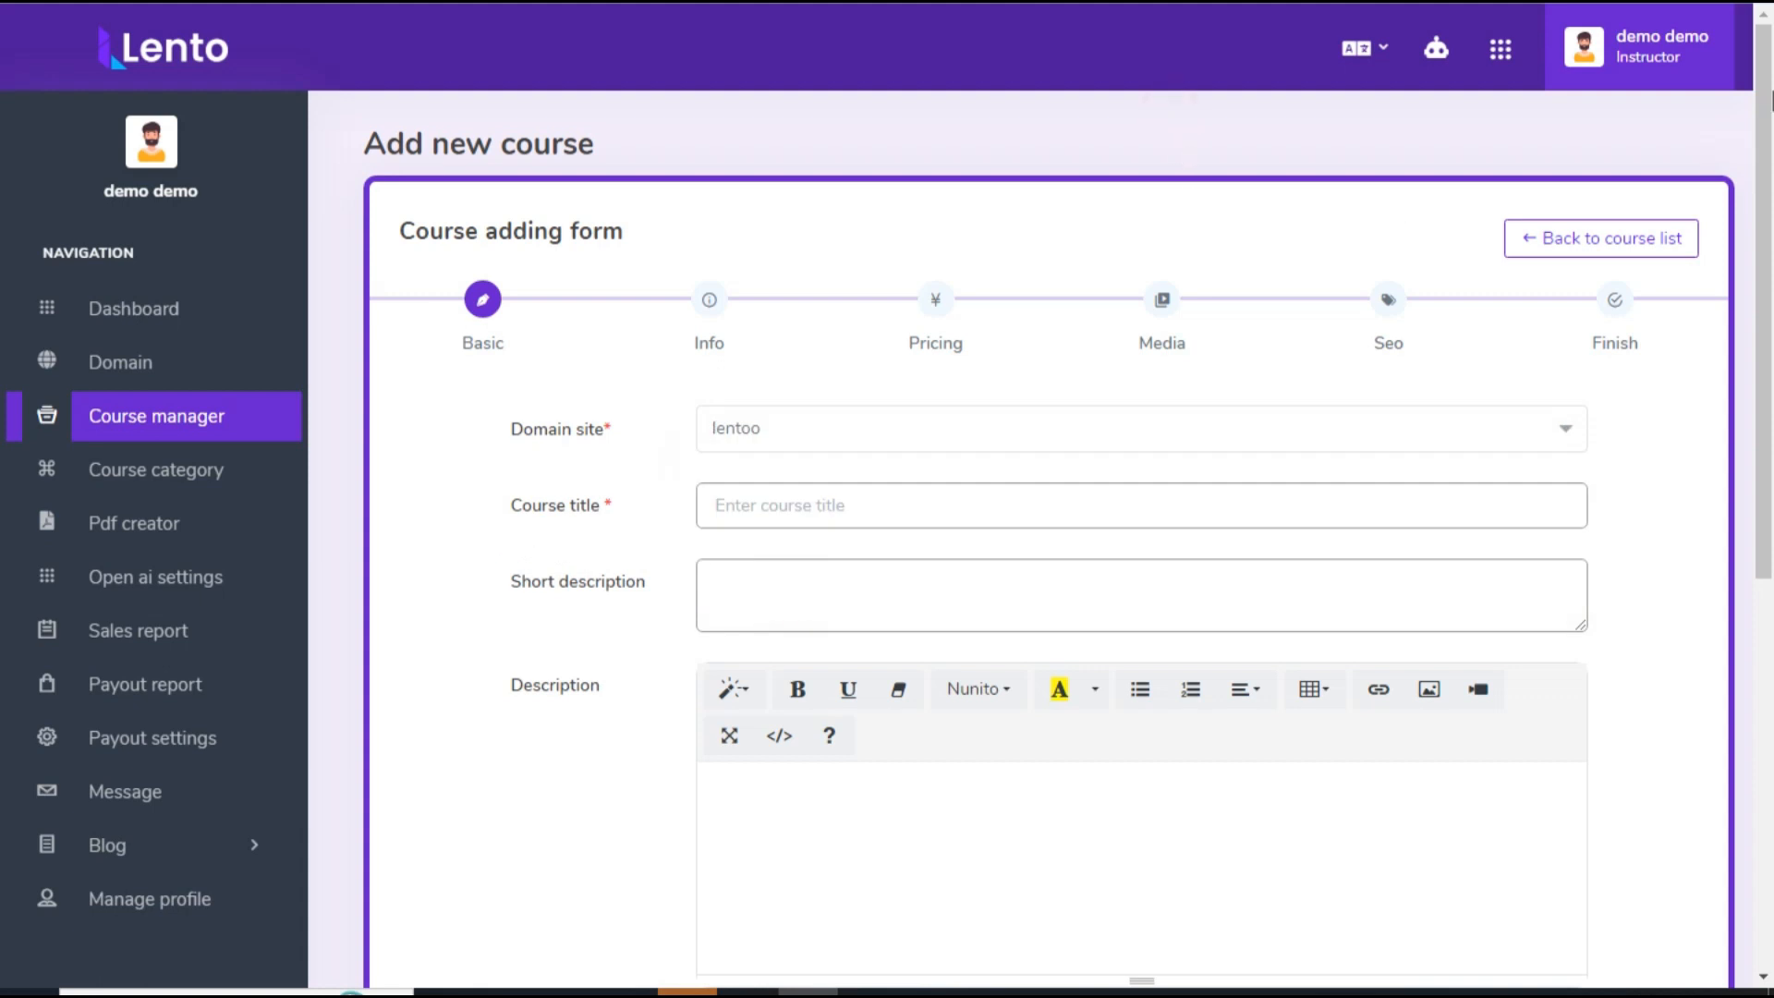
Step: Generate an English course title with the Ai writer from the keyword Technical and copy it into the course title
{"action": "left_click", "coordinate": [1436, 57]}
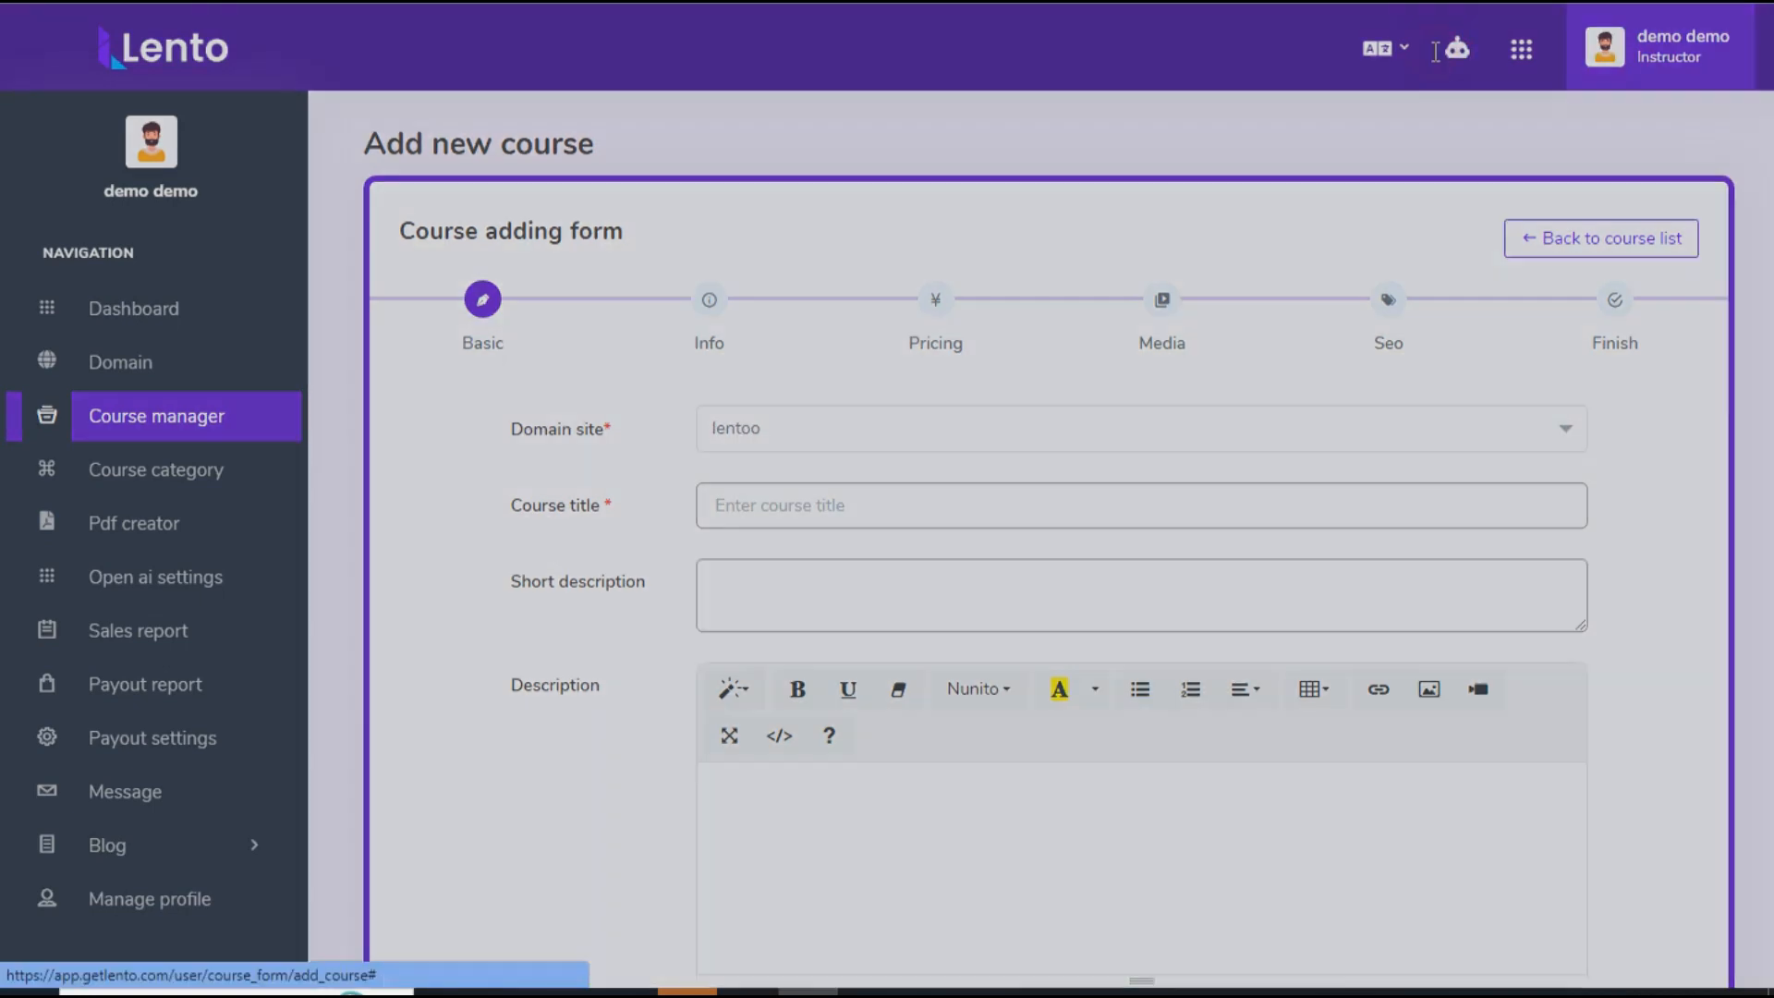
{"action": "left_click", "coordinate": [1382, 167]}
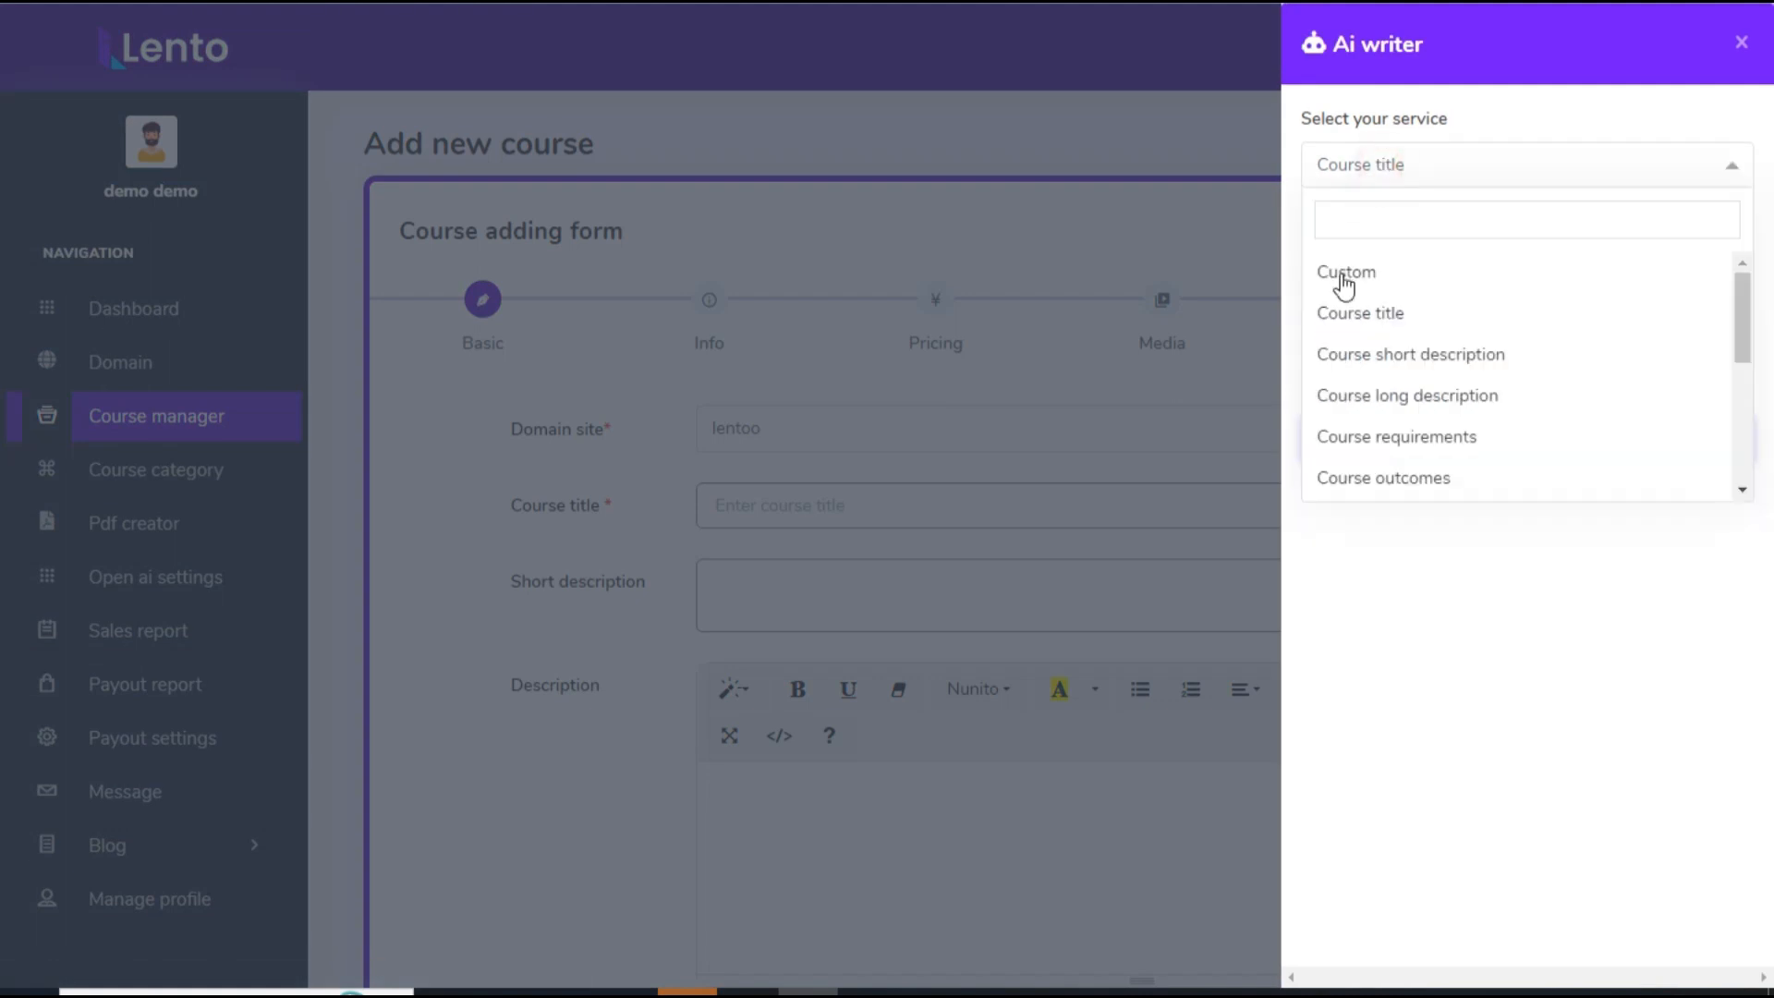
{"action": "left_click", "coordinate": [1372, 314]}
{"action": "type", "text": "Technical"}
{"action": "left_click", "coordinate": [1497, 527]}
{"action": "left_click", "coordinate": [1517, 434]}
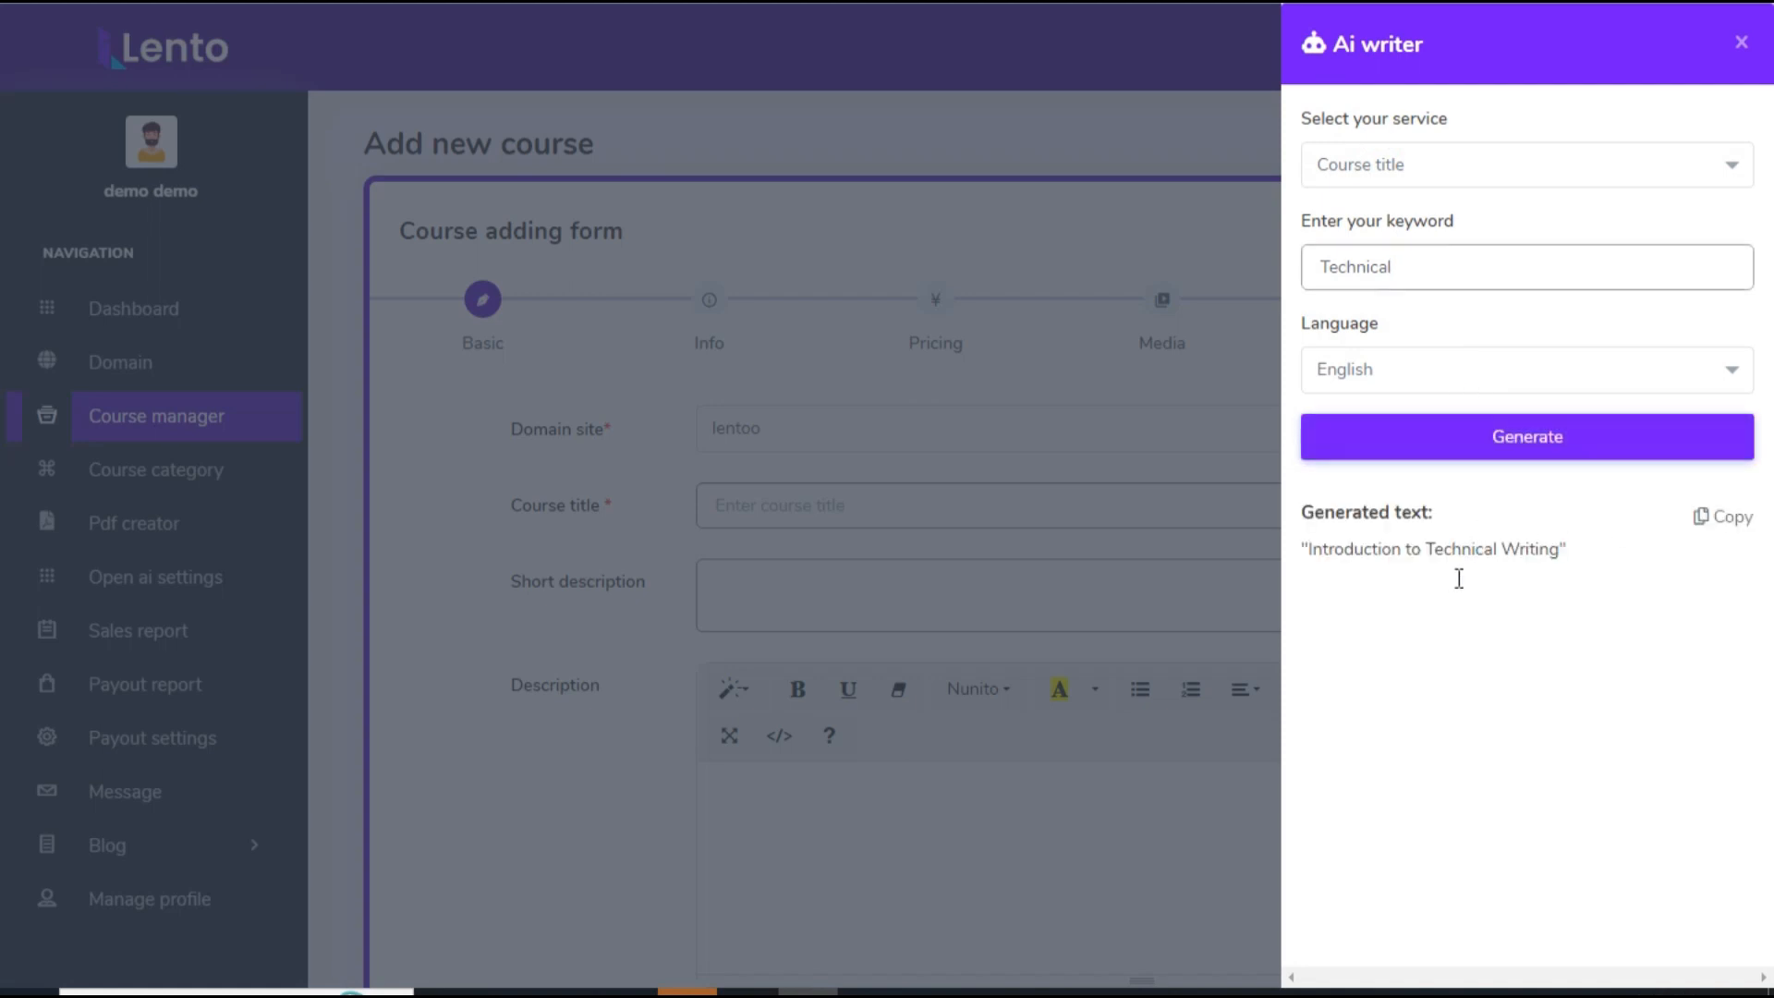
{"action": "left_click", "coordinate": [1728, 517]}
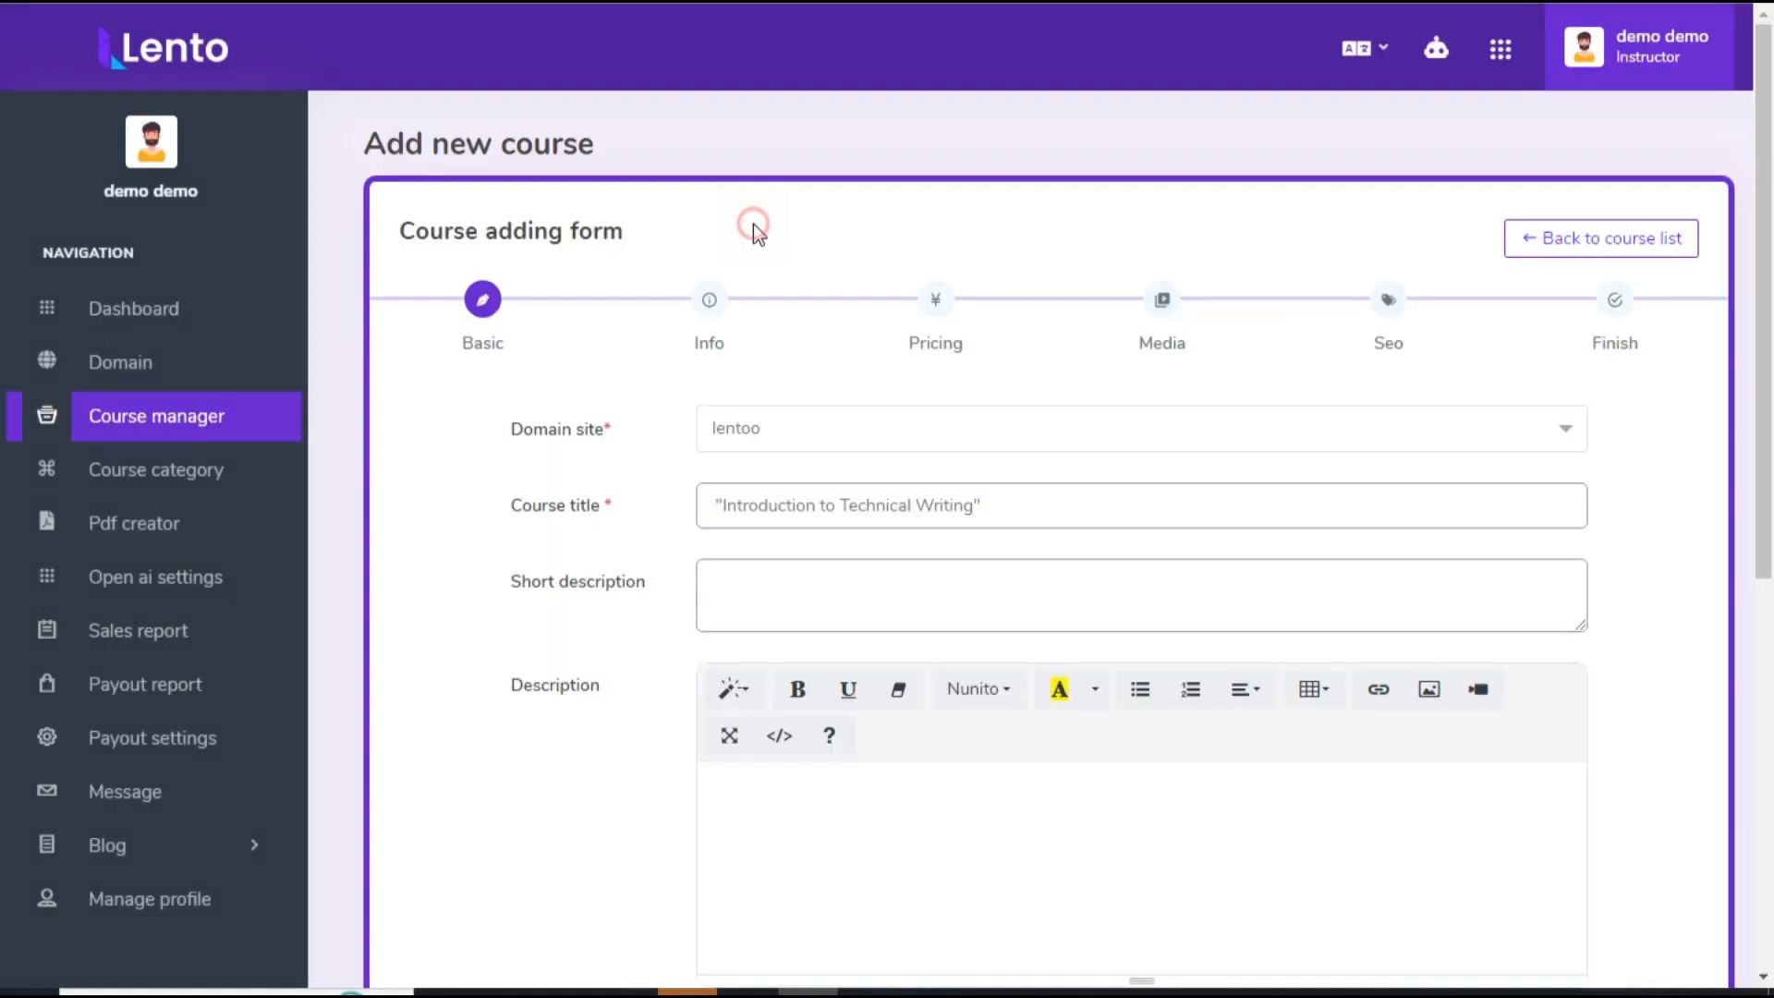
Step: Generate a course short description with the Ai writer for the keyword Technical and paste it into the short description
{"action": "scroll", "coordinate": [915, 296], "scroll_direction": "down", "scroll_amount": 1}
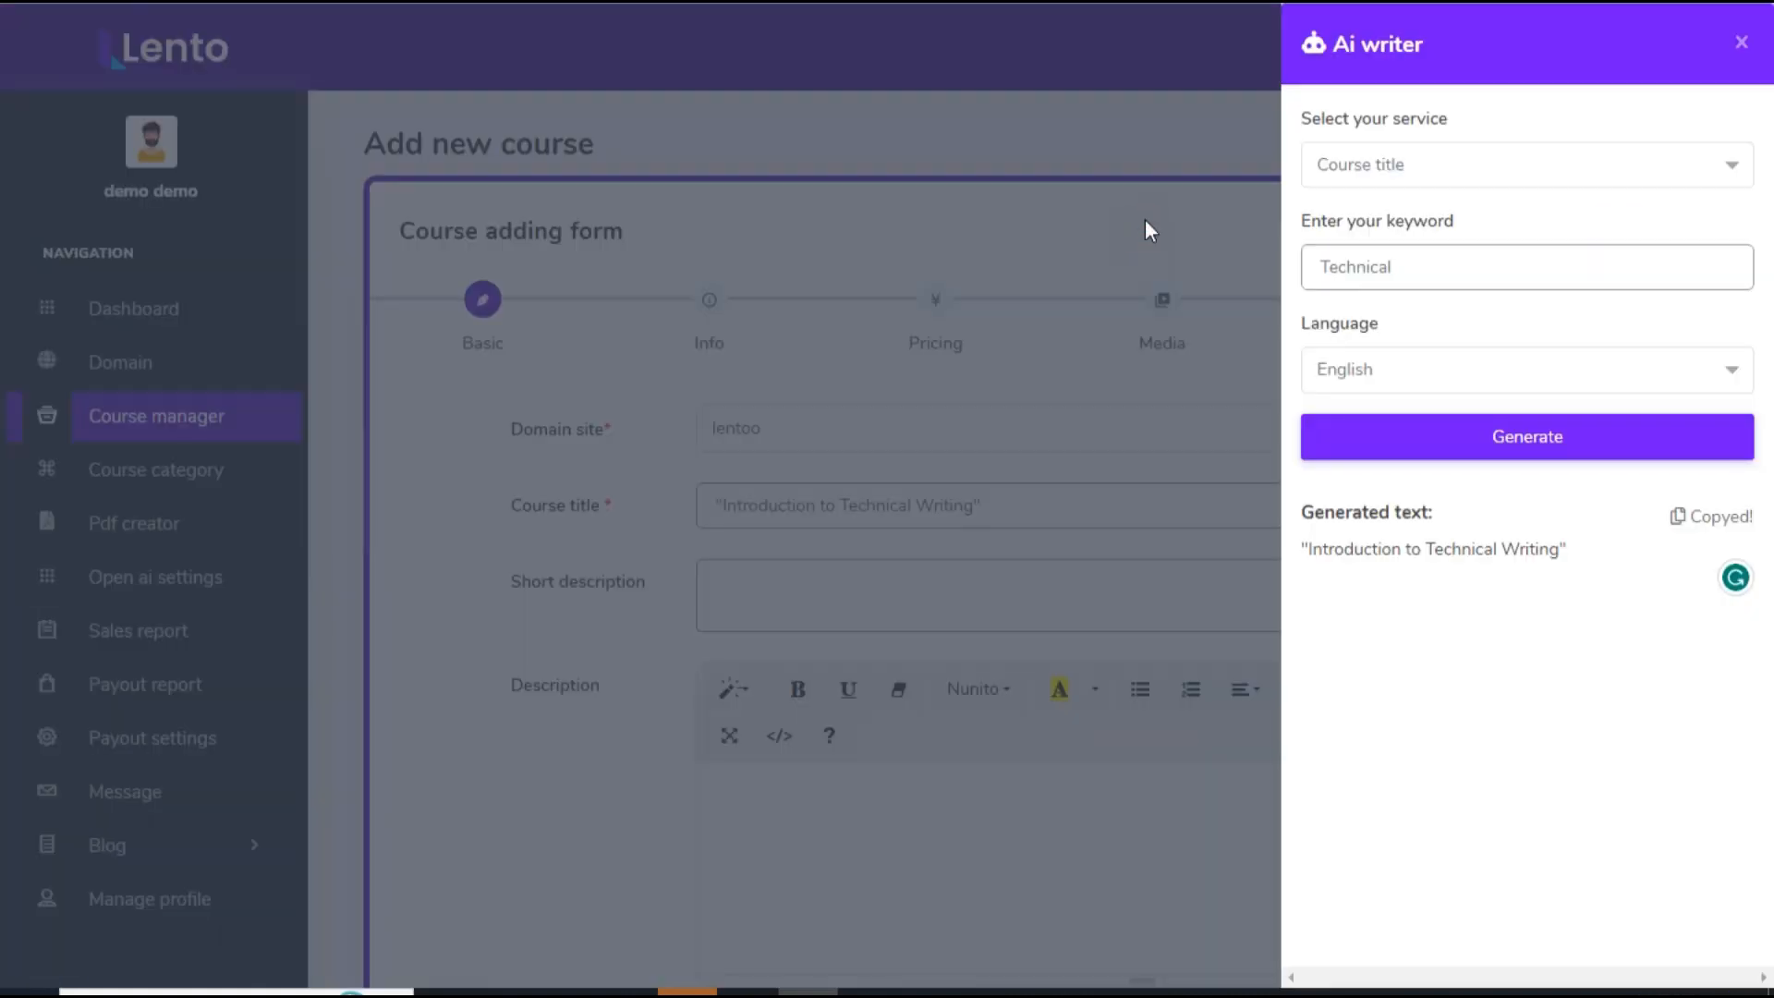
{"action": "left_click", "coordinate": [1377, 162]}
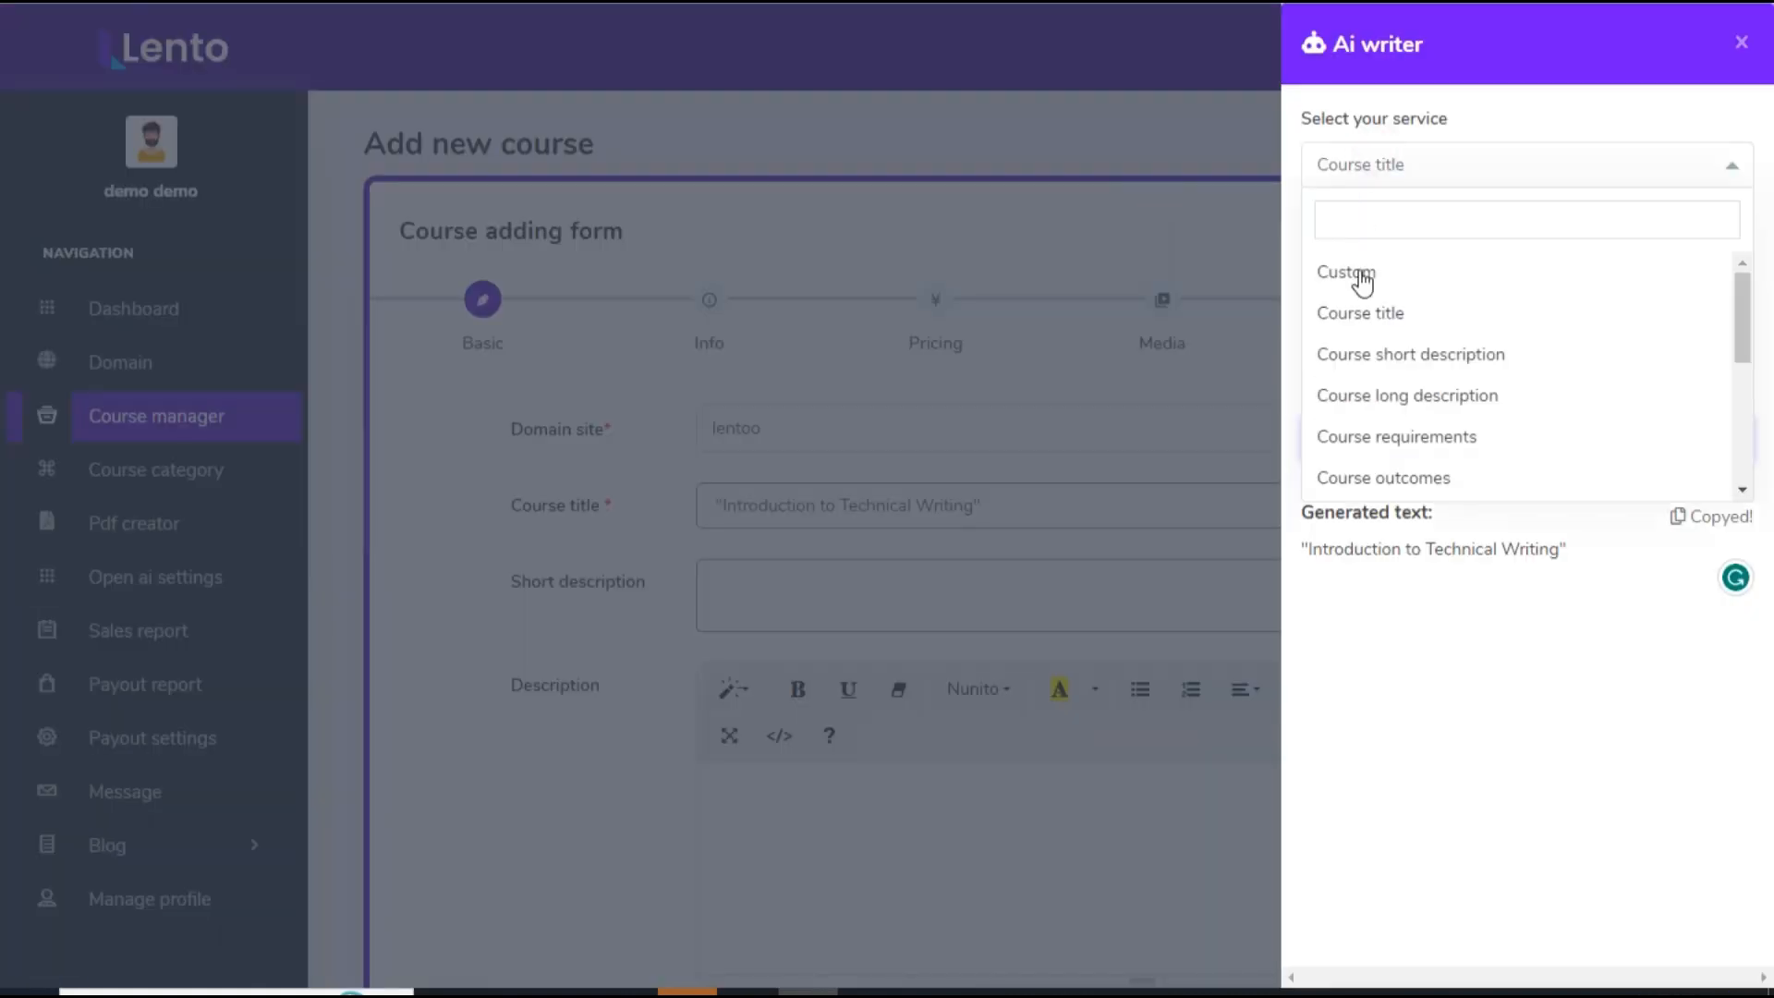
{"action": "left_click", "coordinate": [1383, 359]}
{"action": "left_click", "coordinate": [1456, 438]}
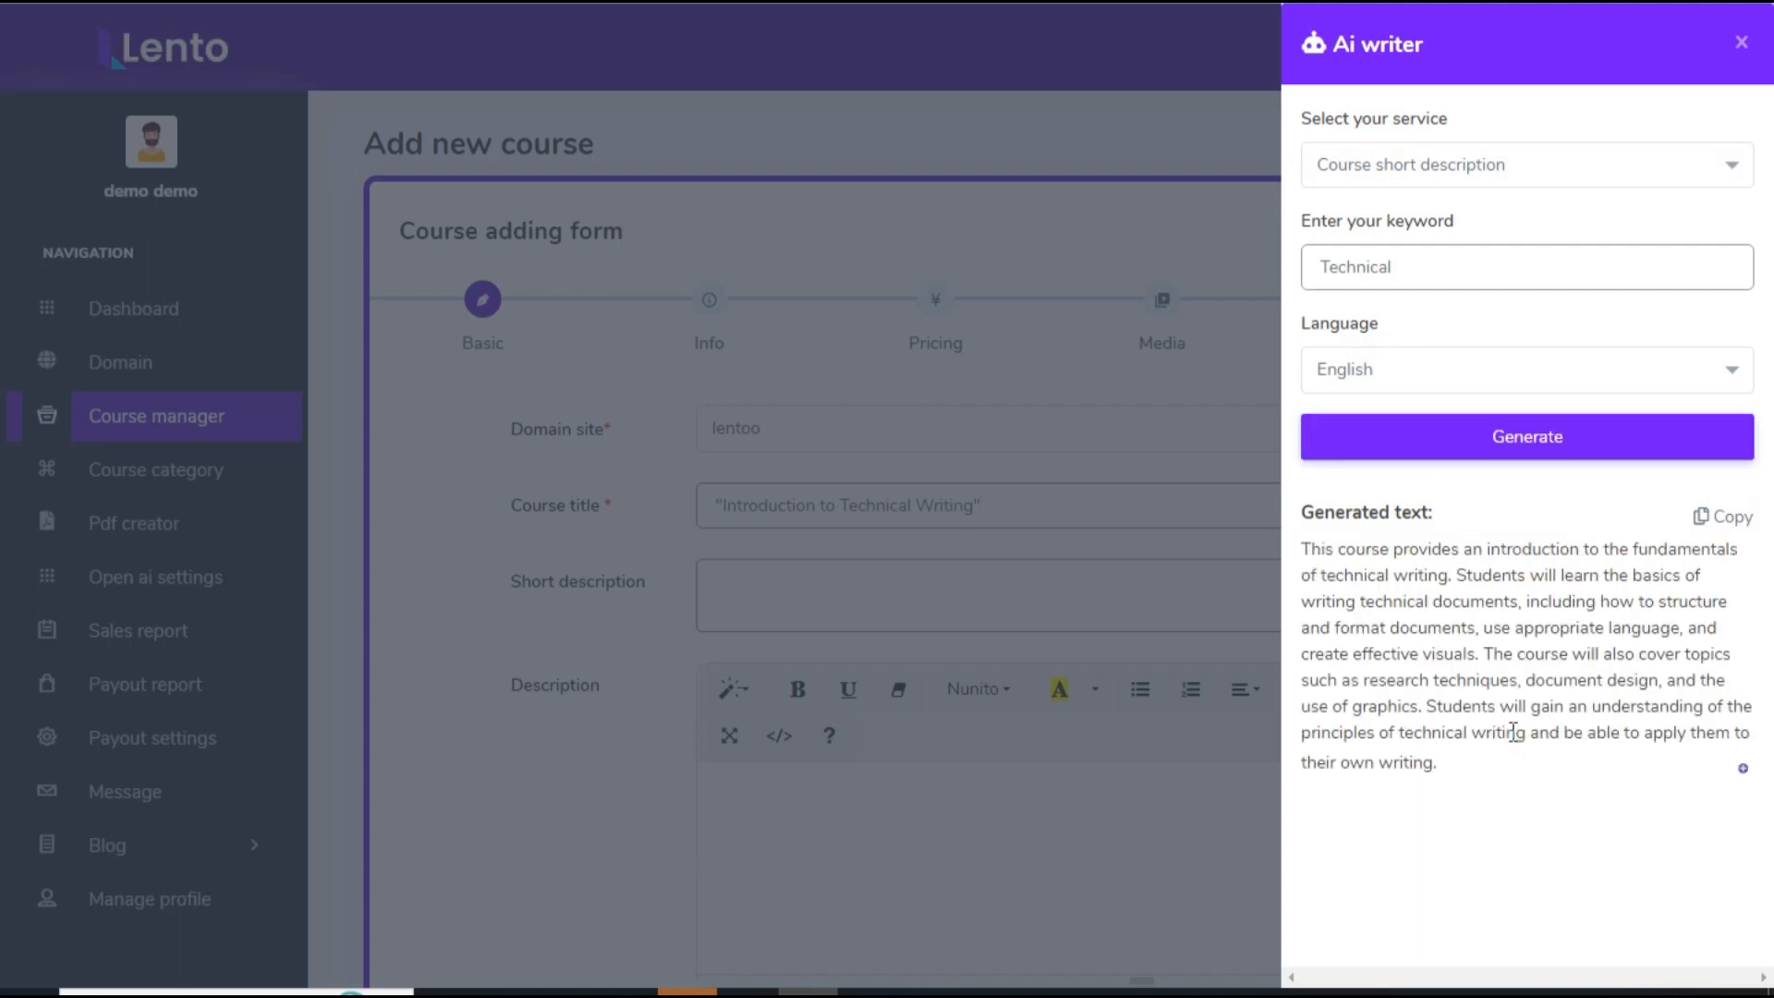
{"action": "left_click", "coordinate": [1724, 529]}
{"action": "left_click", "coordinate": [812, 582]}
{"action": "left_click", "coordinate": [797, 582]}
{"action": "key", "text": "ctrl+v"}
Step: Generate a course long description with the Ai writer for the keyword Technical and paste it into the description
{"action": "scroll", "coordinate": [602, 641], "scroll_direction": "down", "scroll_amount": 3}
{"action": "double_click", "coordinate": [626, 519]}
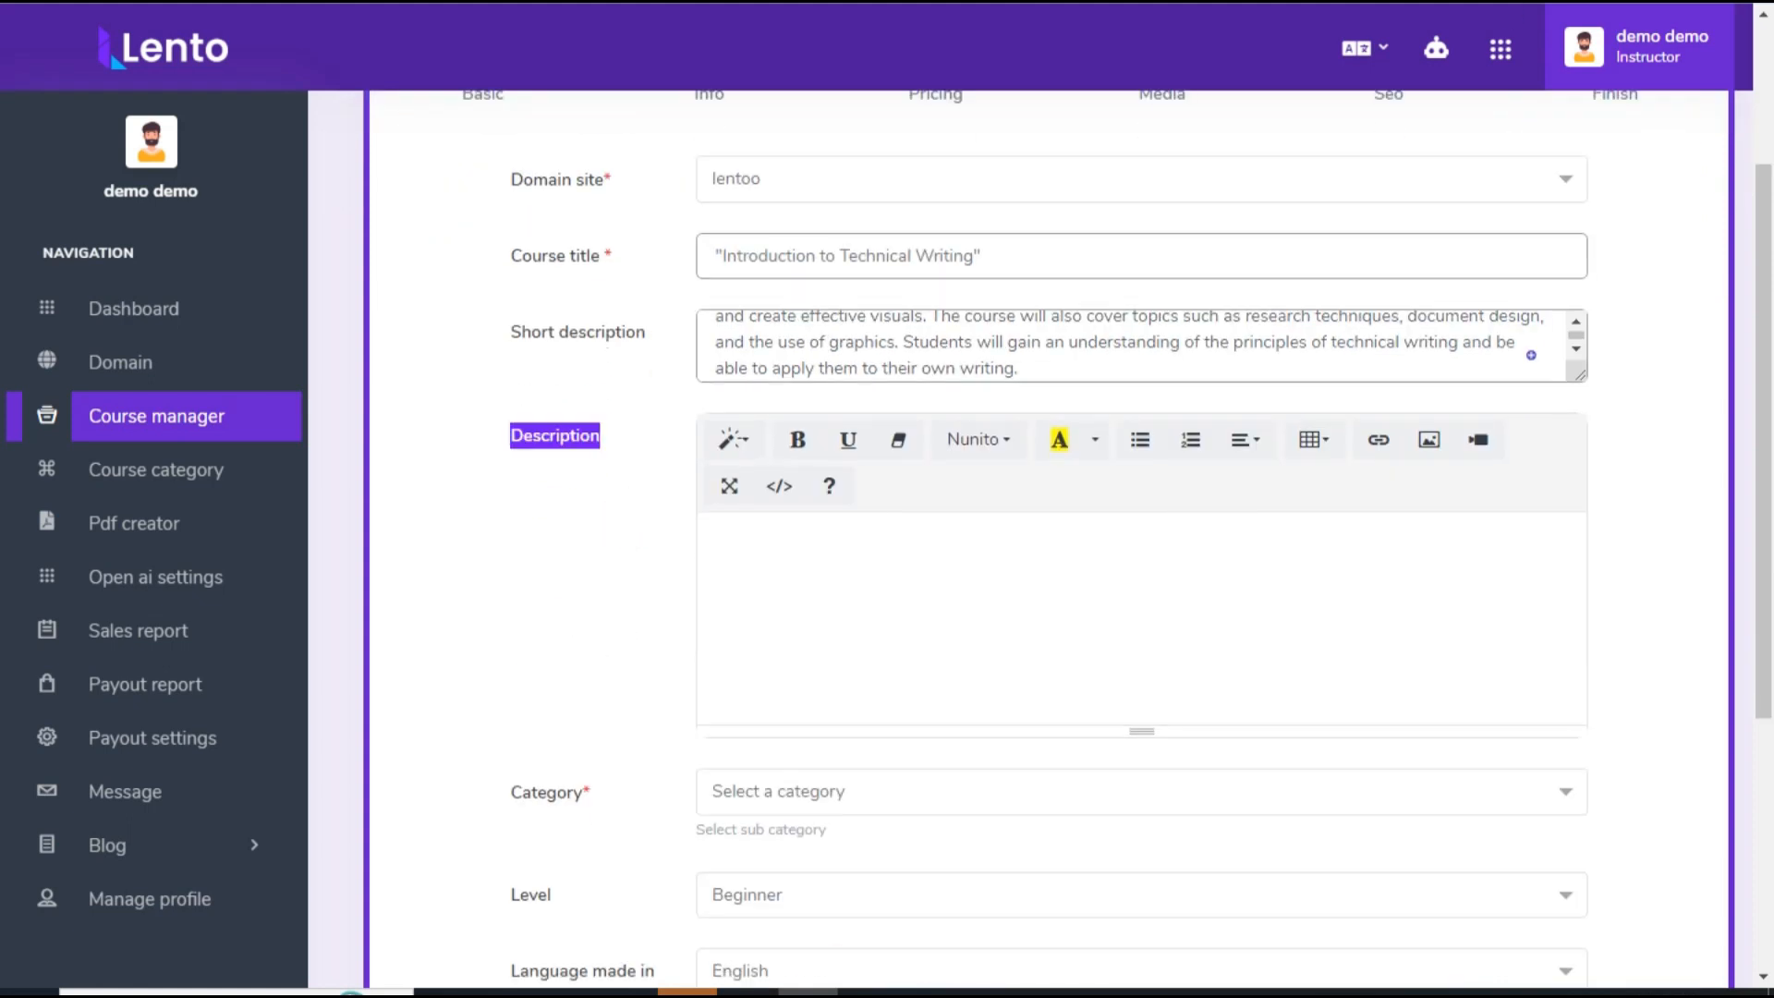
{"action": "left_click", "coordinate": [1436, 50]}
{"action": "left_click", "coordinate": [1440, 424]}
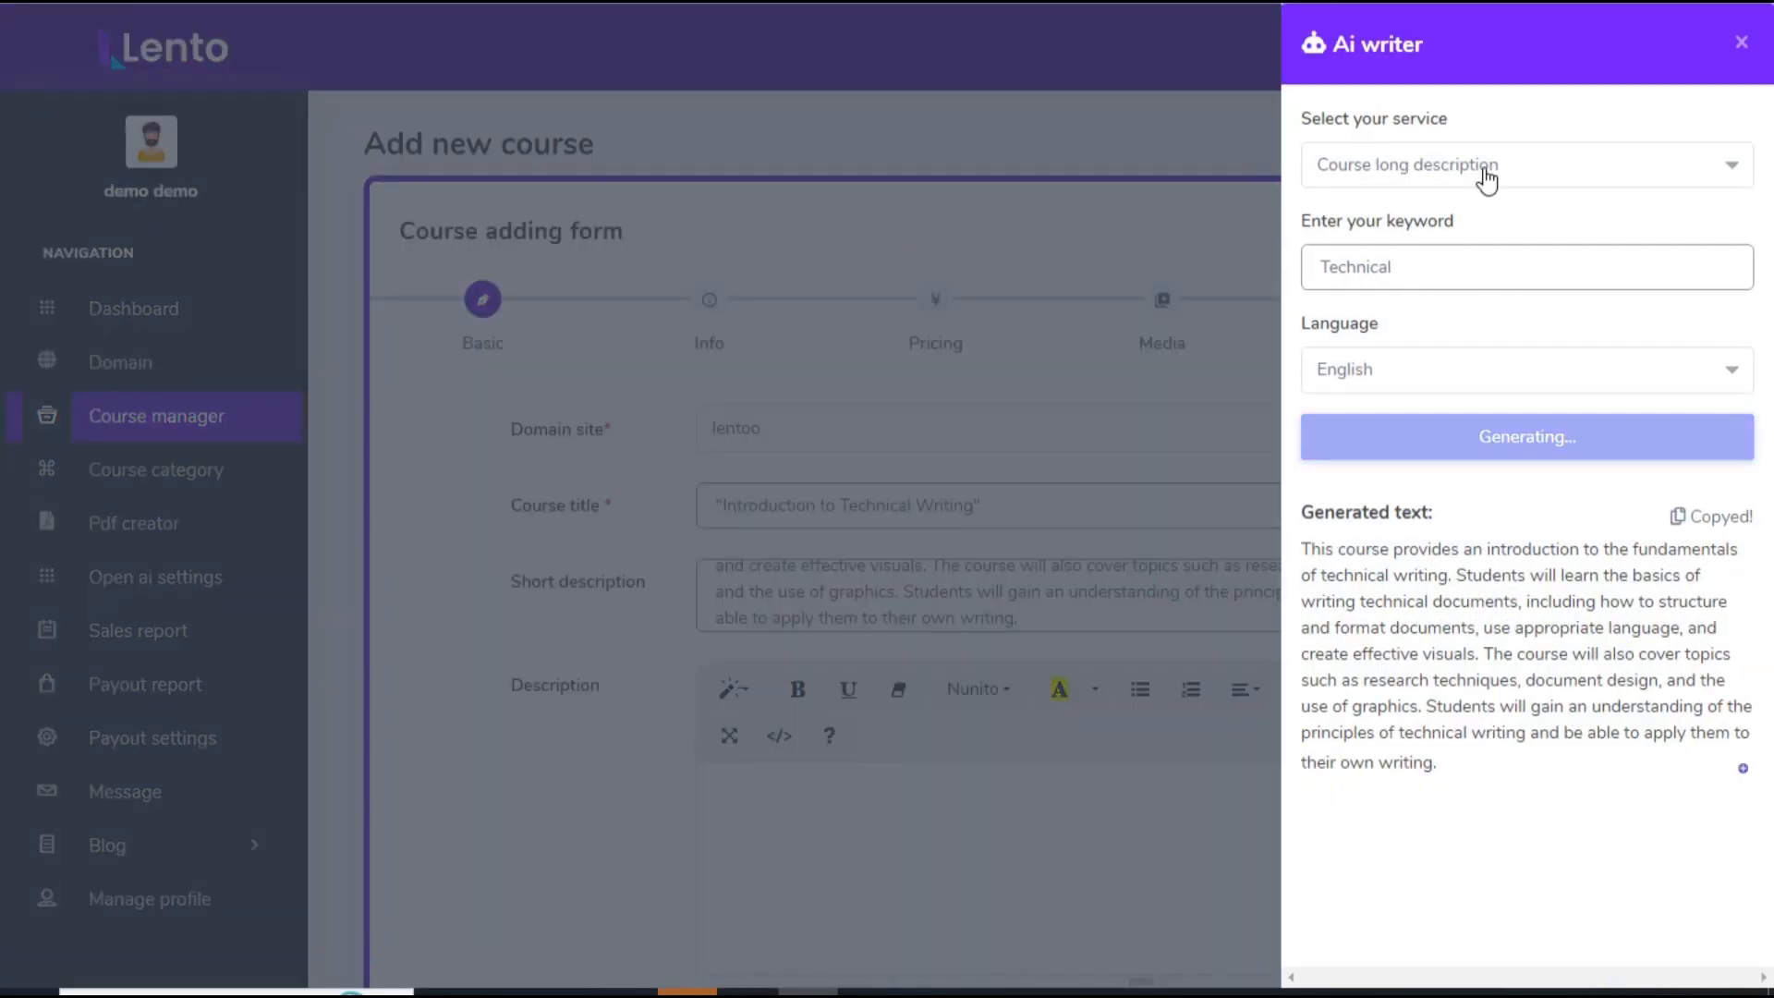
{"action": "left_click", "coordinate": [1711, 517]}
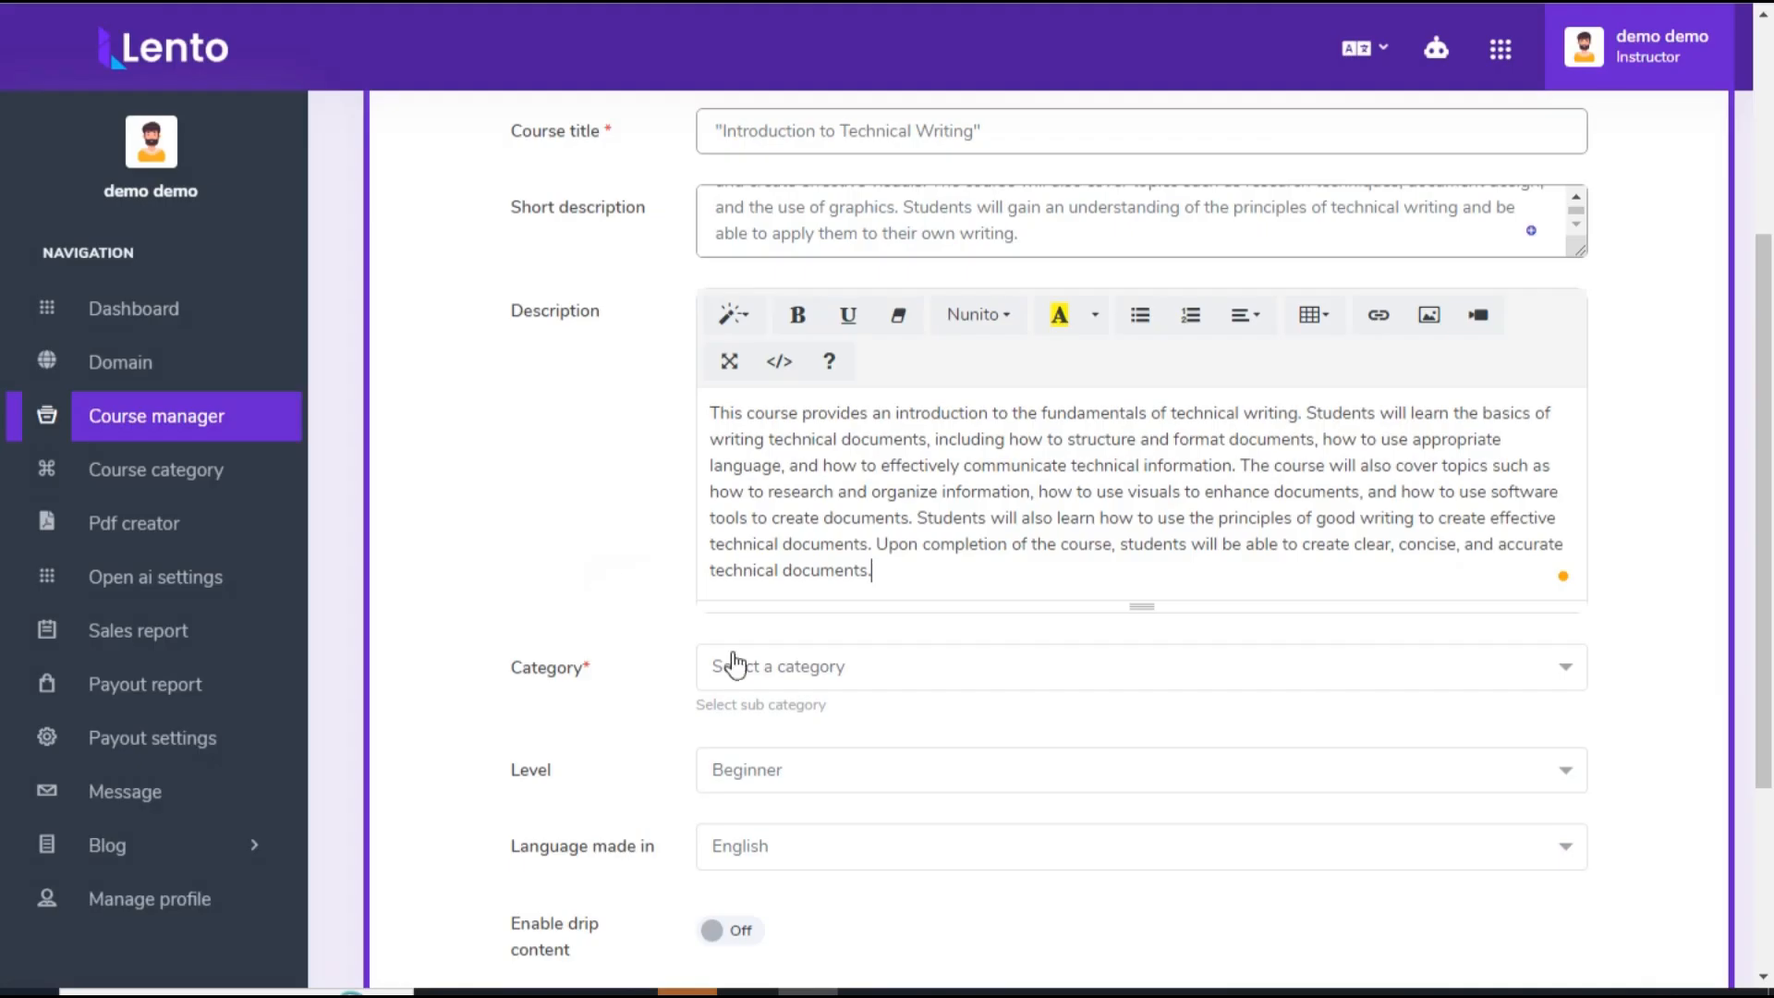
{"action": "left_click", "coordinate": [735, 667]}
Step: Set the course category to Chapter 1 and the level to Beginner, and continue to the Info stage
{"action": "scroll", "coordinate": [741, 747], "scroll_direction": "down", "scroll_amount": 3}
{"action": "left_click", "coordinate": [768, 607]}
{"action": "scroll", "coordinate": [621, 636], "scroll_direction": "up", "scroll_amount": 1}
{"action": "left_click", "coordinate": [756, 645]}
{"action": "left_click", "coordinate": [747, 753]}
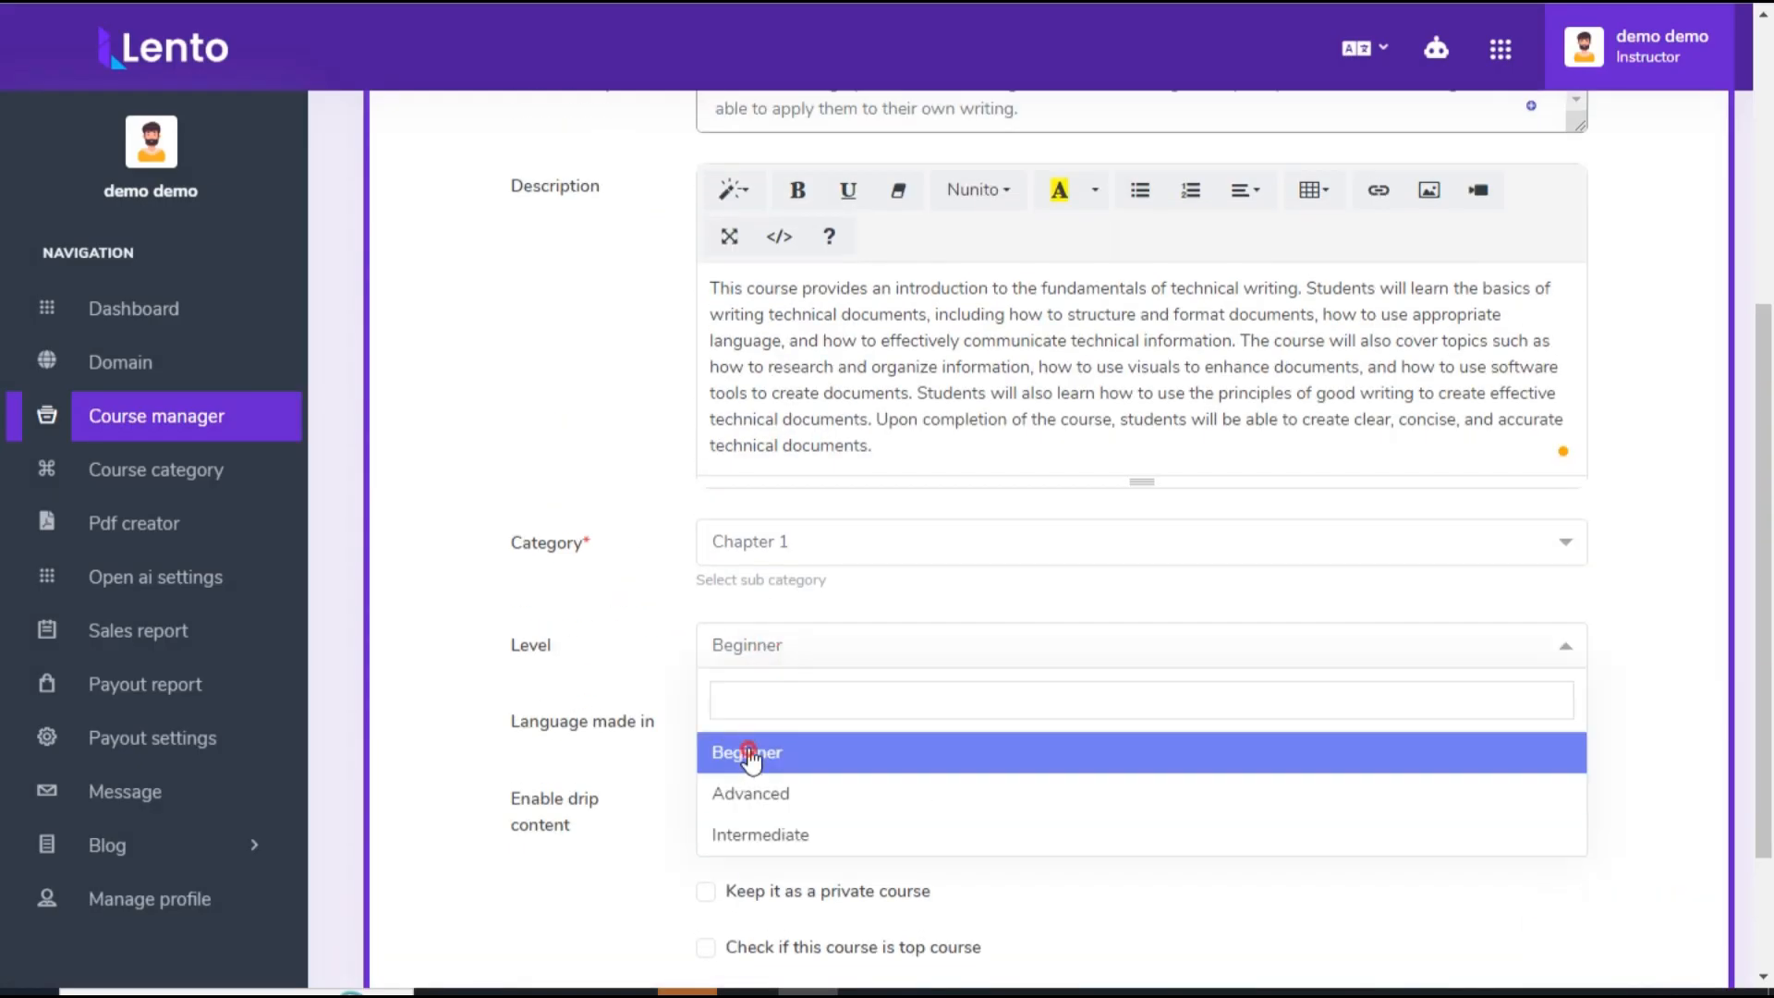
{"action": "scroll", "coordinate": [645, 662], "scroll_direction": "down", "scroll_amount": 2}
{"action": "left_click", "coordinate": [1681, 819]}
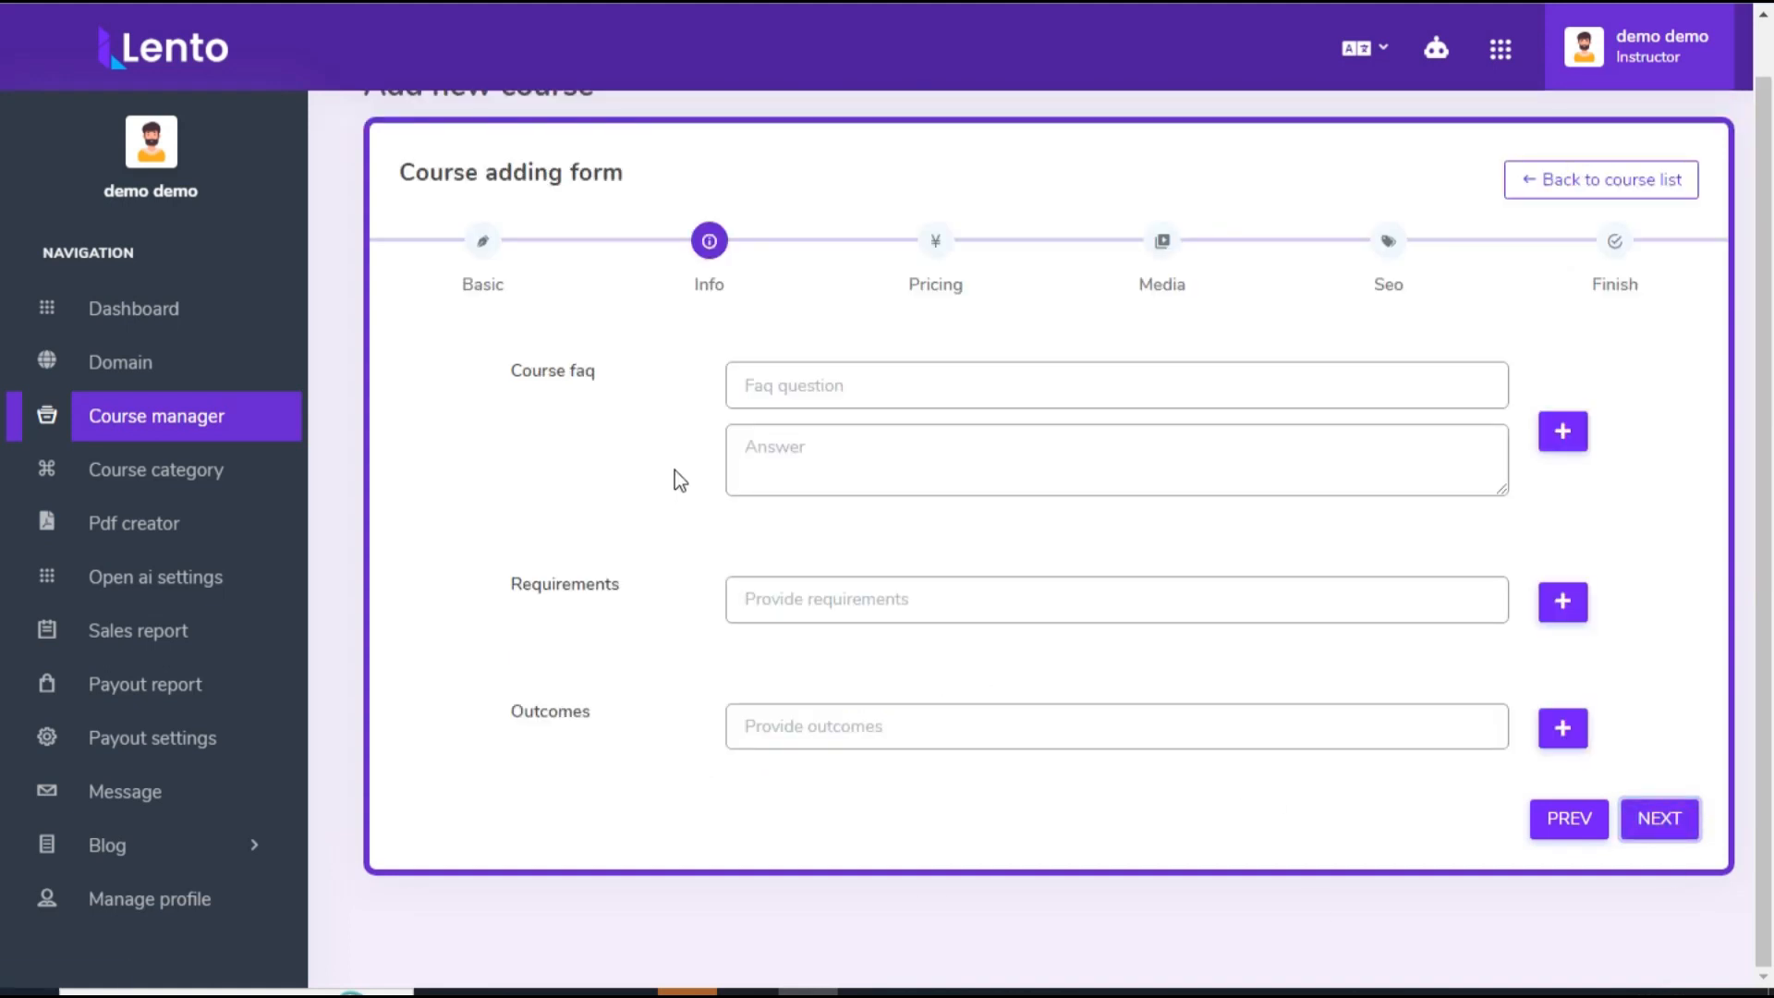
Step: Generate an English course faq with the Ai writer for the keyword Technical and copy the generated text
{"action": "left_click", "coordinate": [1436, 48]}
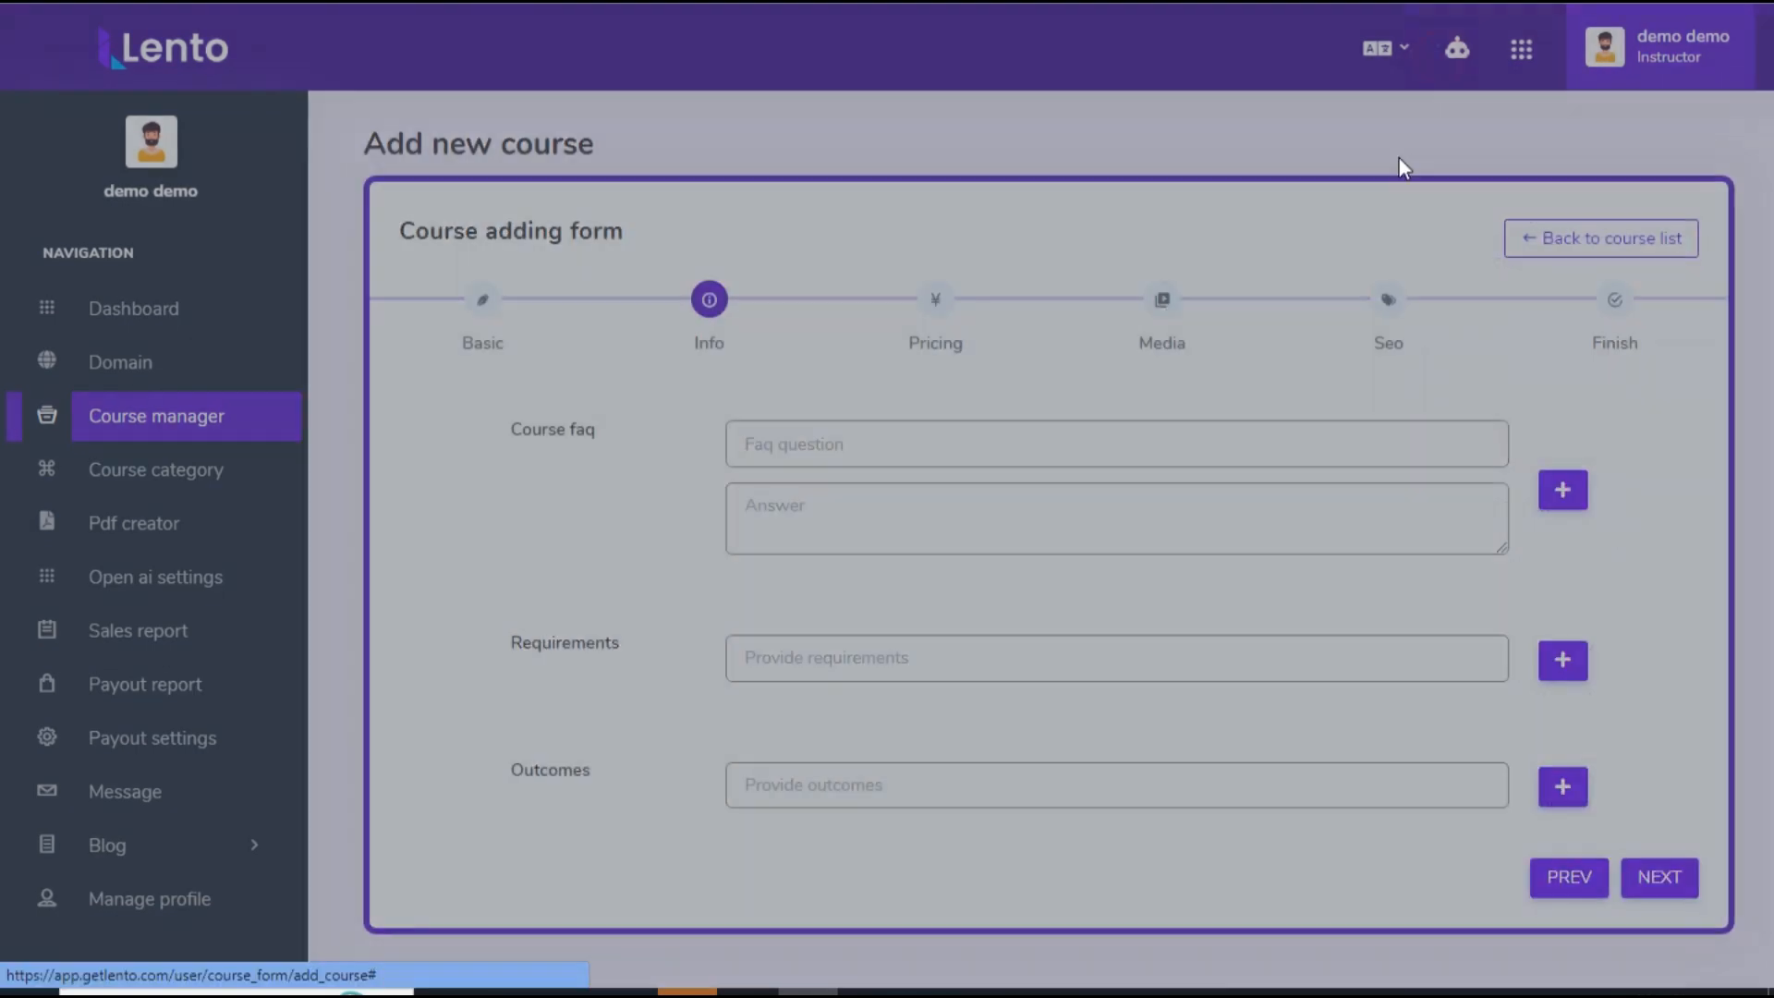
{"action": "left_click", "coordinate": [1374, 152]}
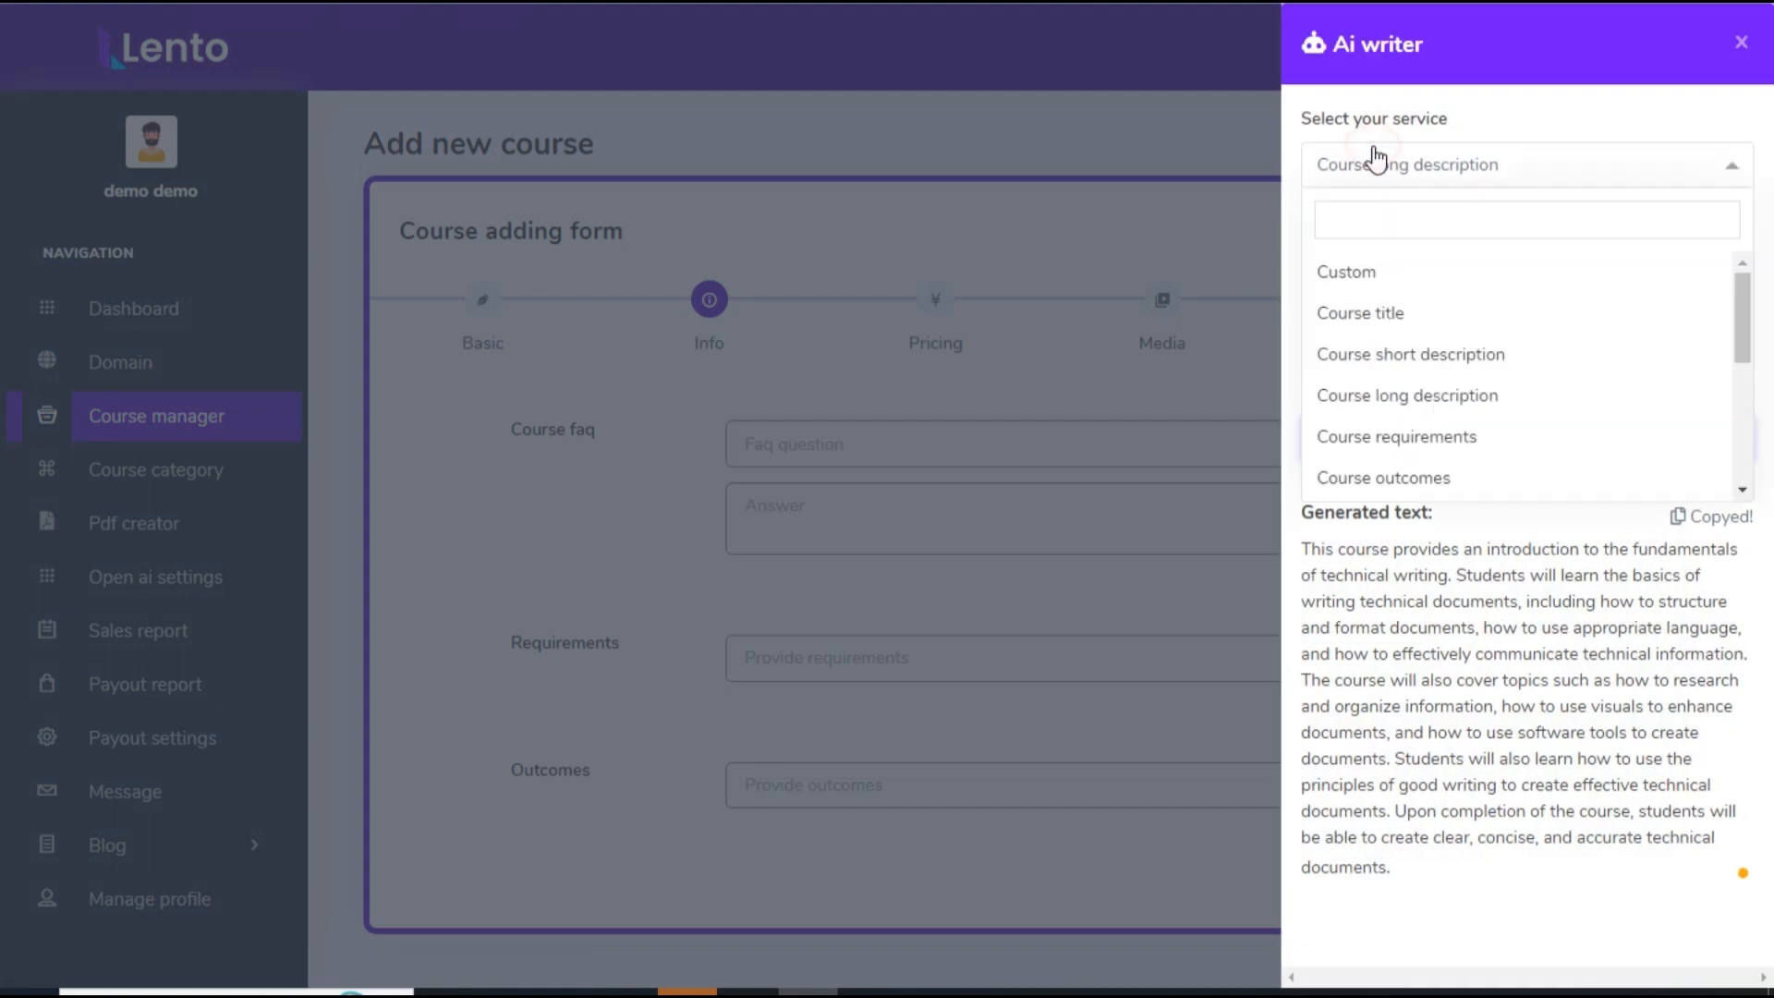
{"action": "scroll", "coordinate": [1432, 342], "scroll_direction": "down", "scroll_amount": 1}
{"action": "scroll", "coordinate": [1432, 354], "scroll_direction": "down", "scroll_amount": 2}
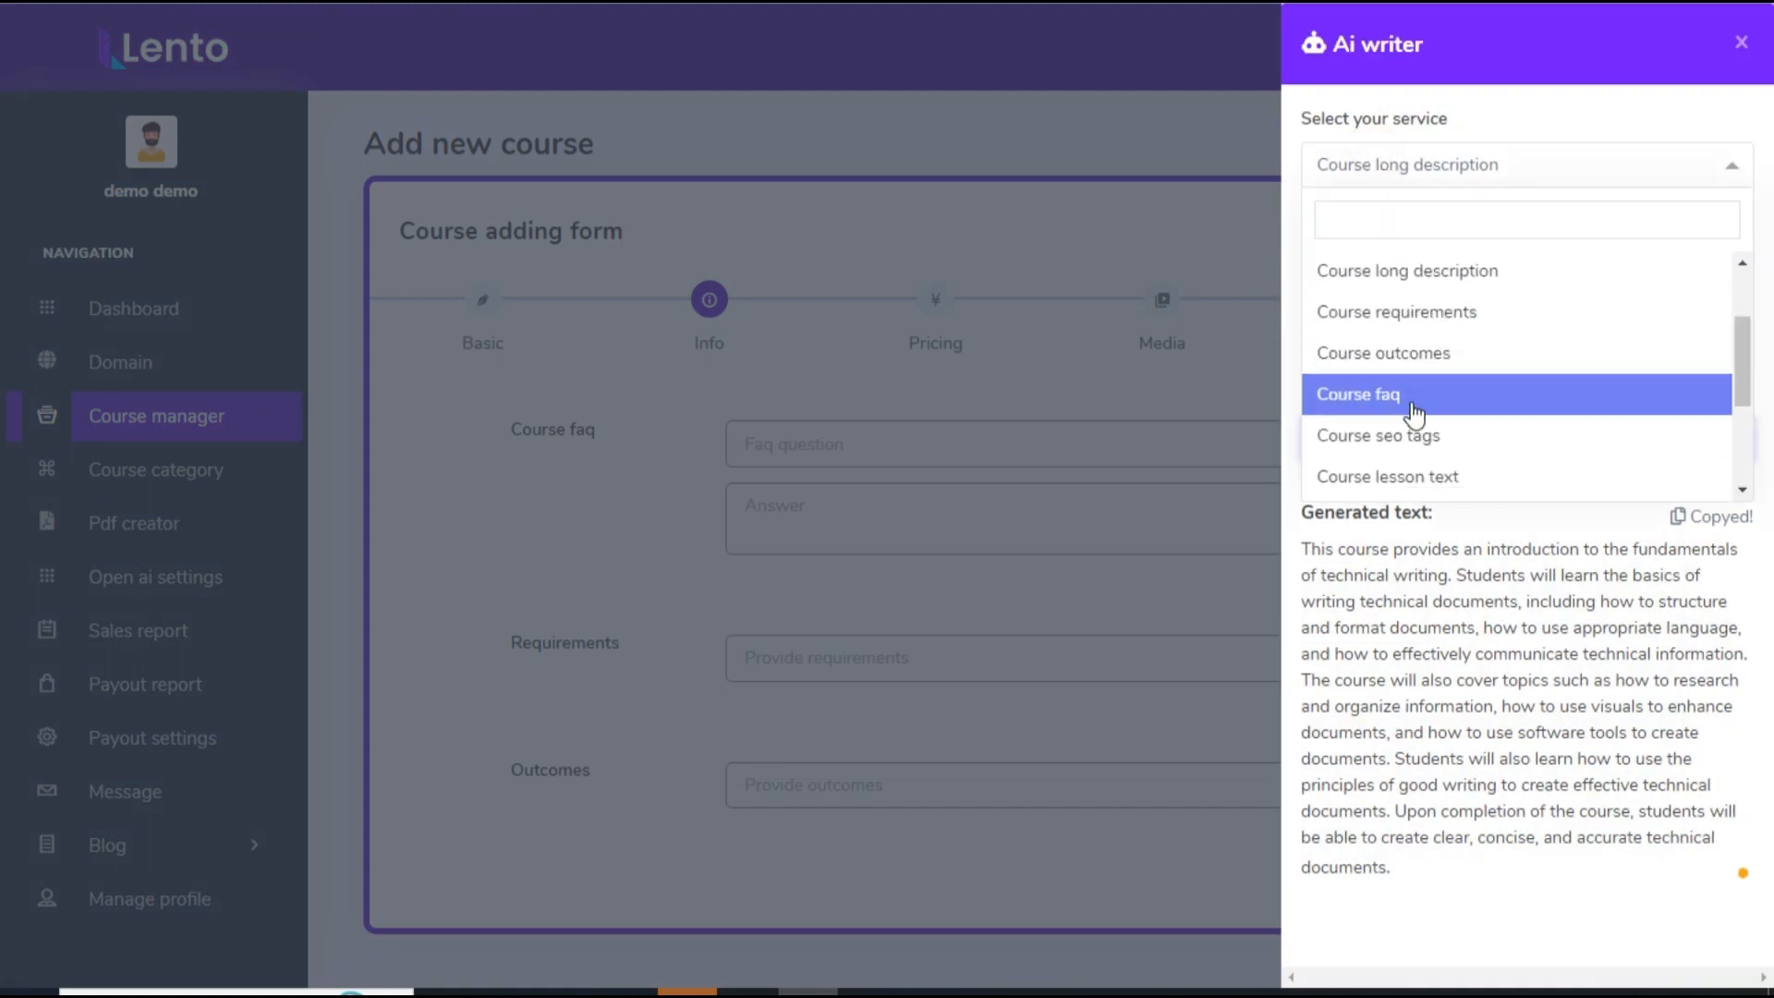
{"action": "left_click", "coordinate": [1418, 396]}
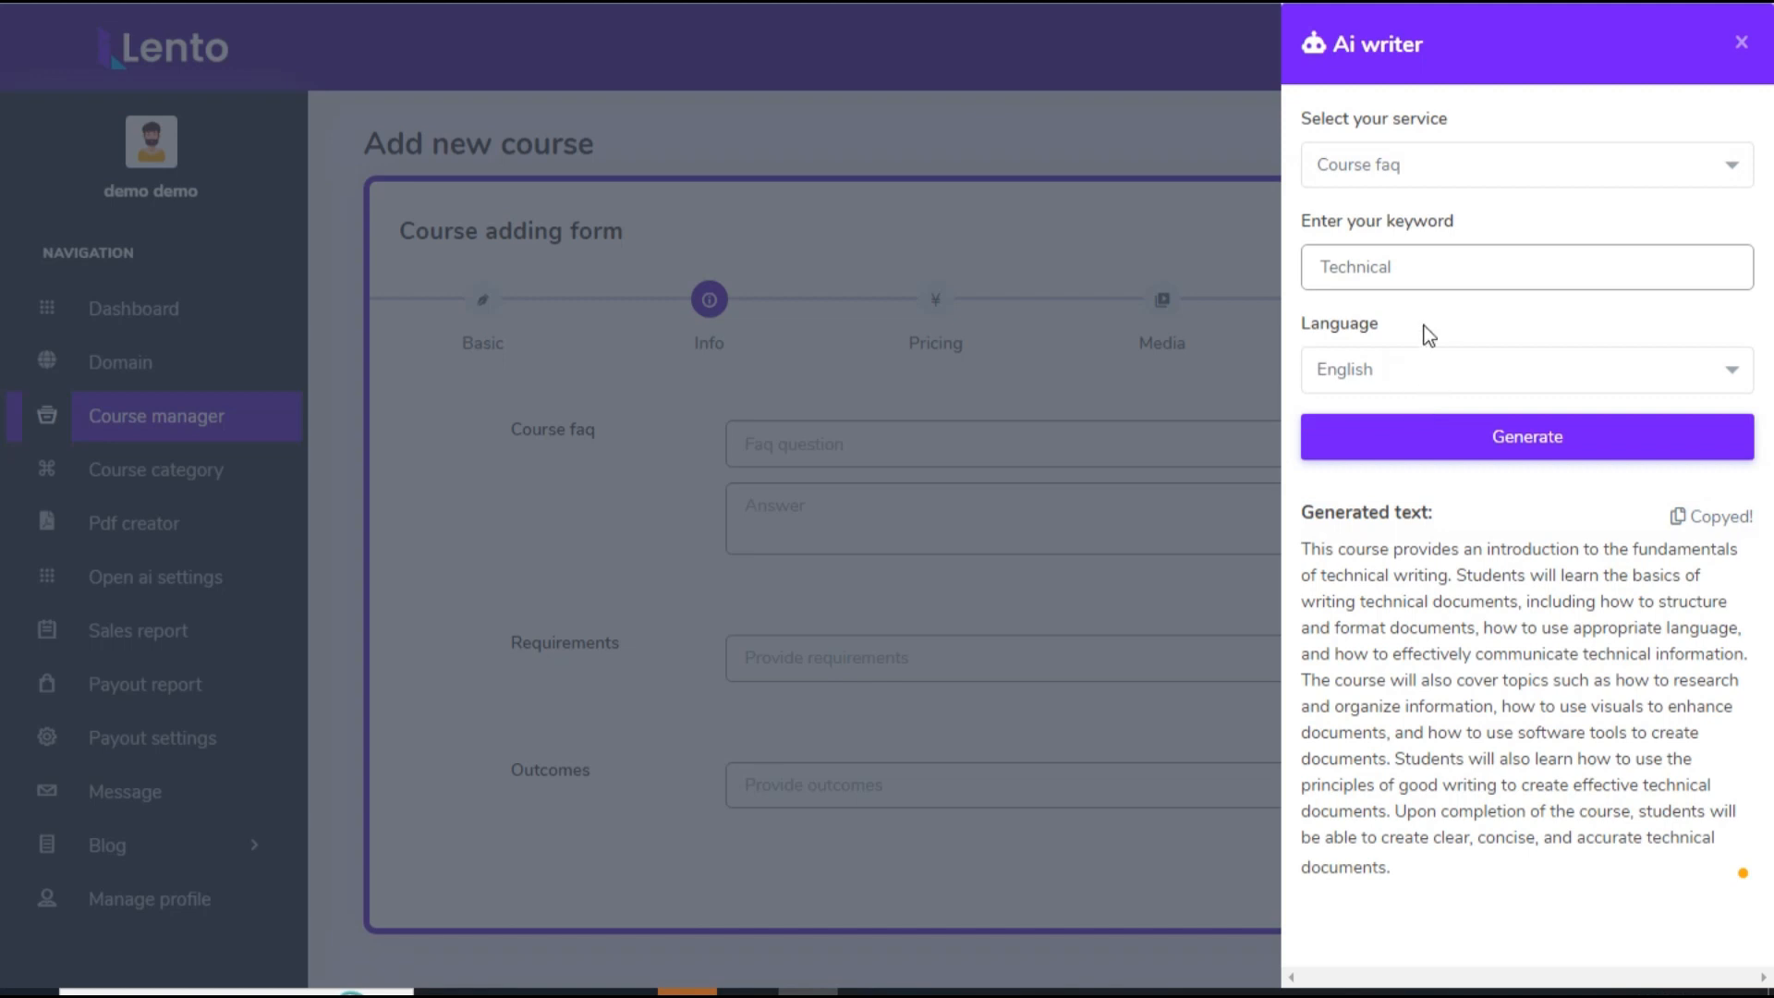
{"action": "left_click", "coordinate": [1457, 457]}
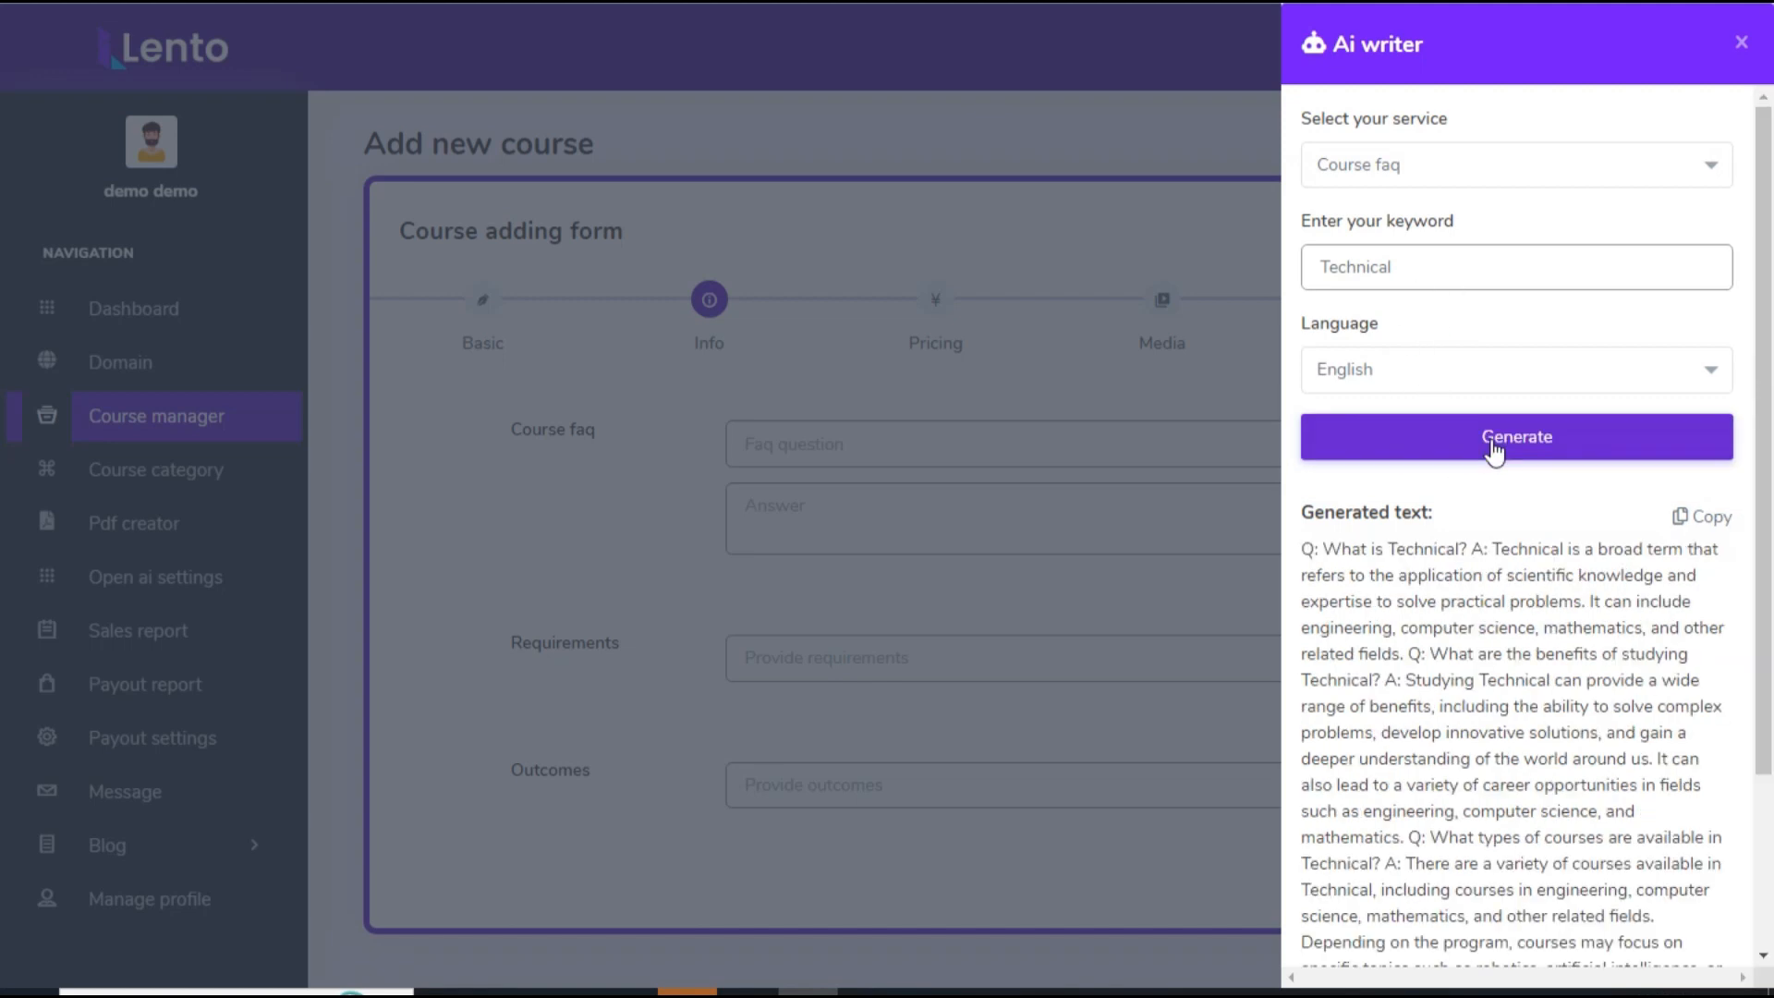
{"action": "scroll", "coordinate": [1652, 636], "scroll_direction": "down", "scroll_amount": 3}
{"action": "left_click", "coordinate": [1700, 290]}
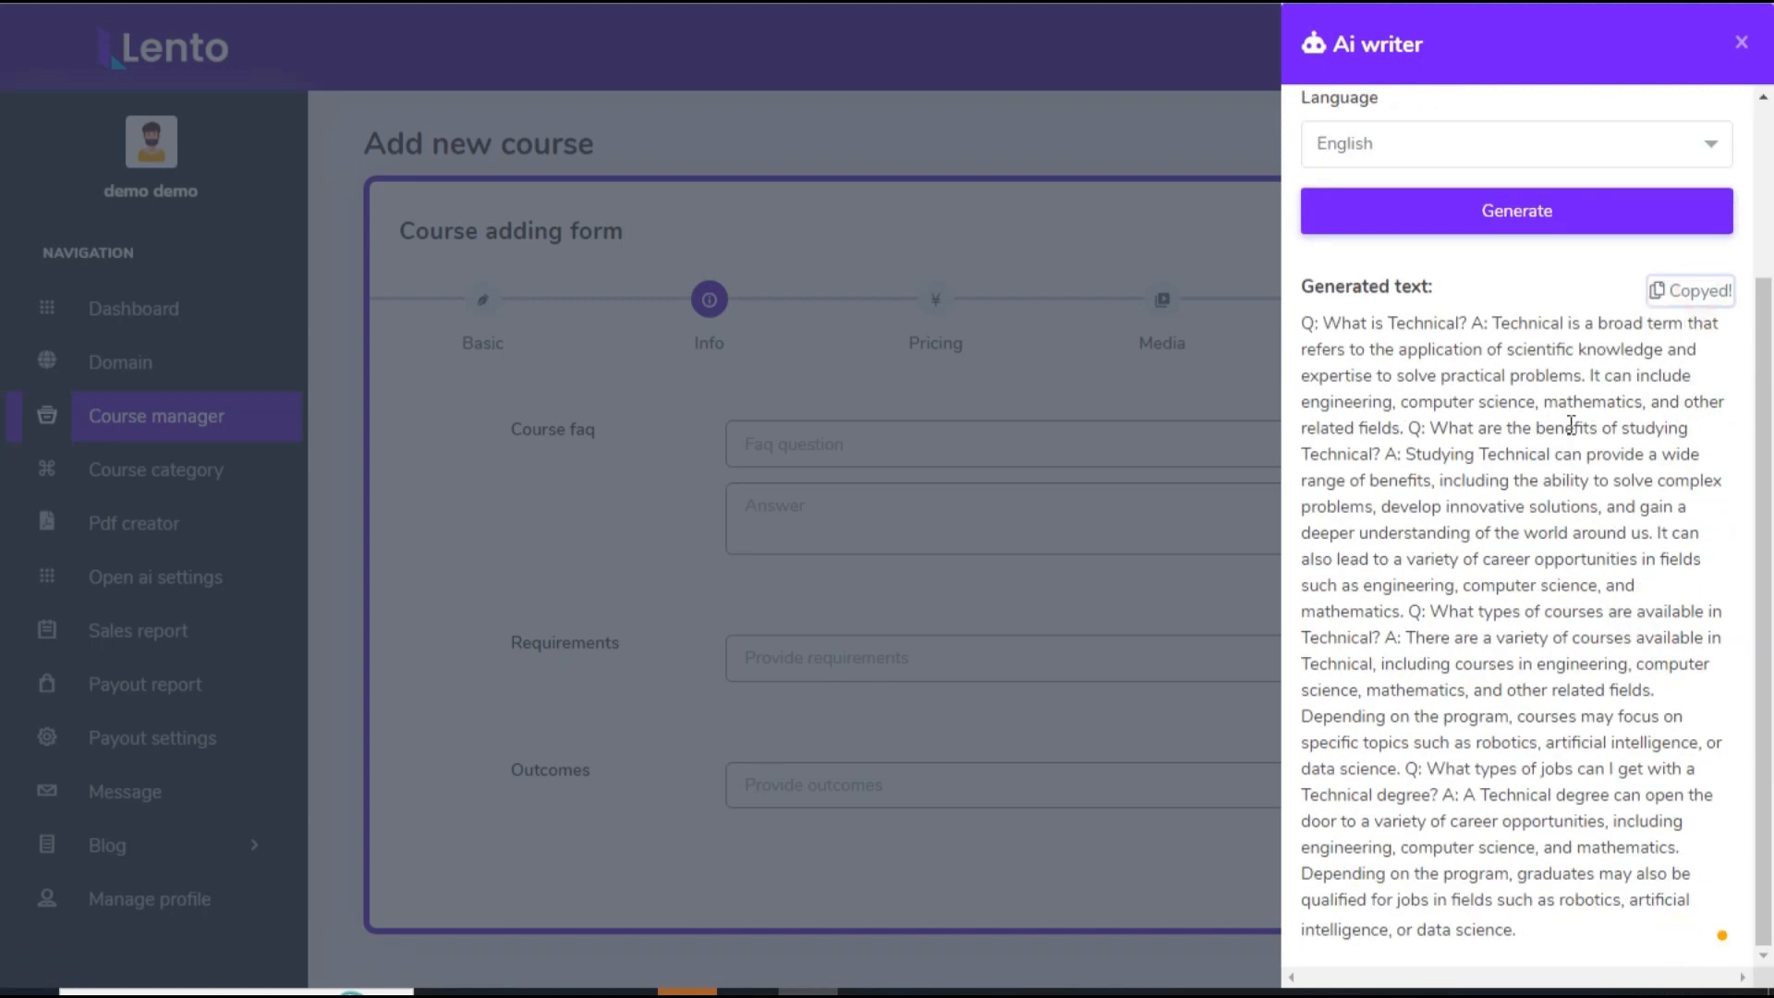
Step: Fill the first course faq with the question "Q: What is Technical?" and its generated answer
{"action": "left_click", "coordinate": [660, 404]}
{"action": "left_click", "coordinate": [814, 442]}
{"action": "key", "text": "ctrl+v"}
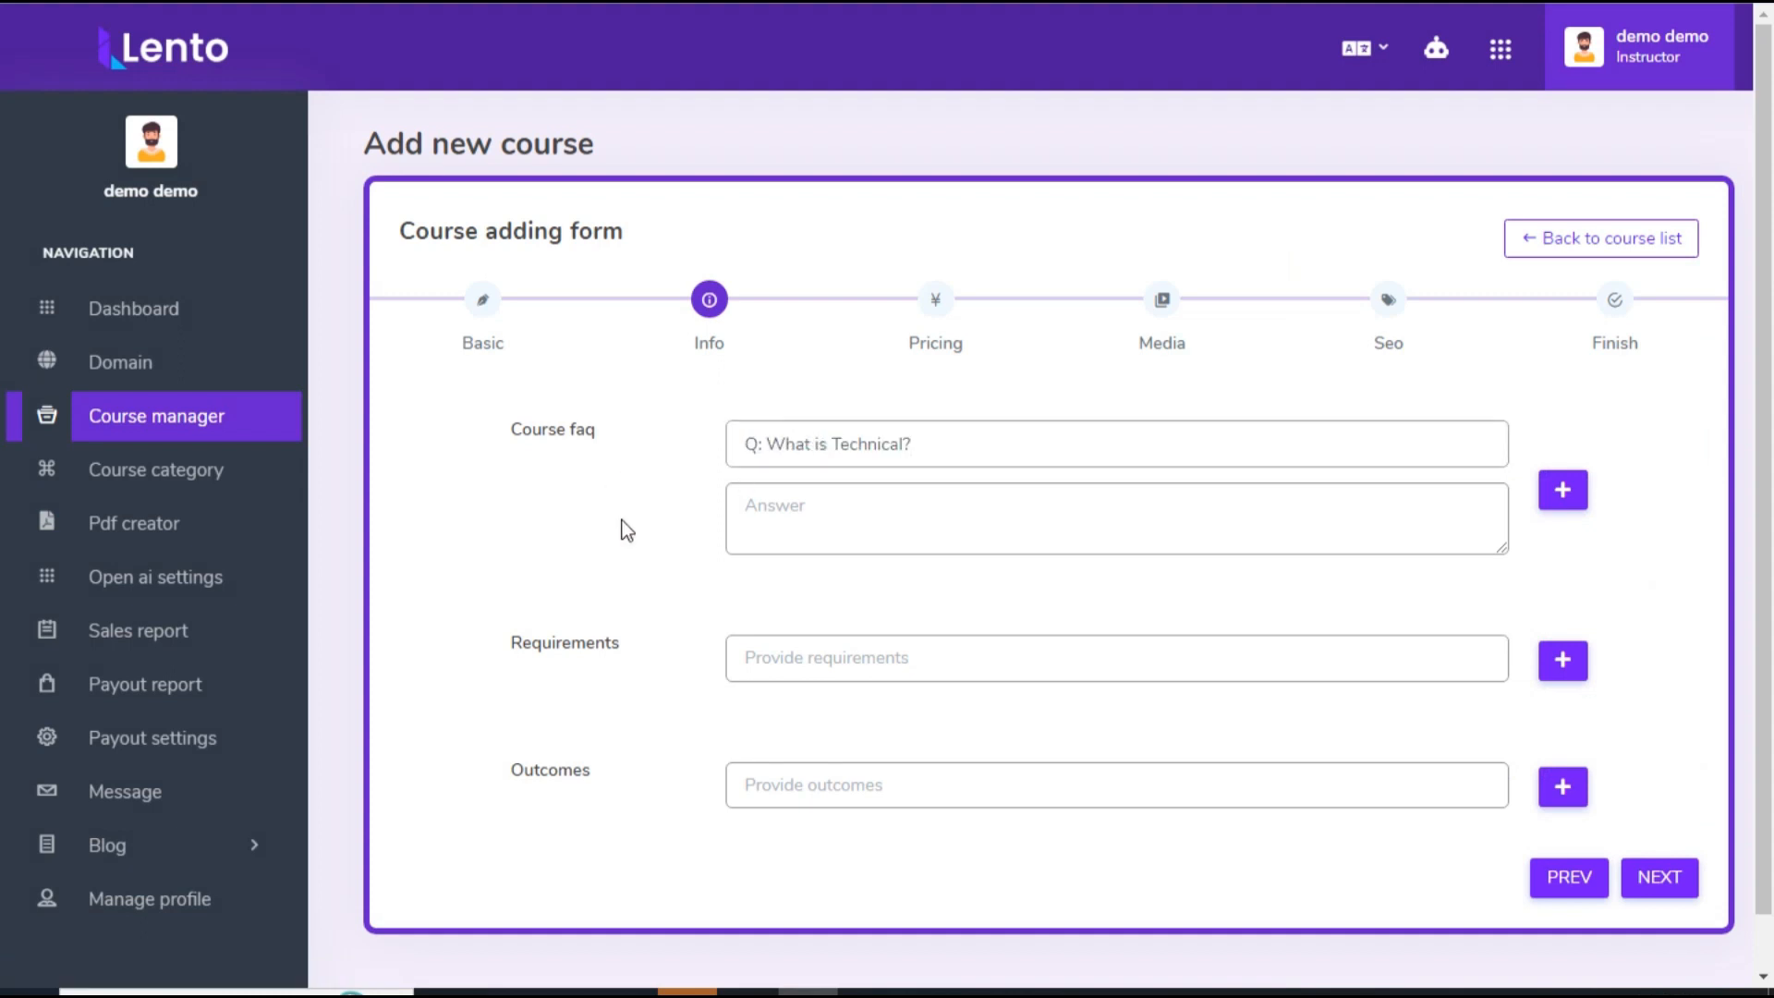
{"action": "left_click", "coordinate": [848, 515]}
{"action": "key", "text": "ctrl+v"}
Step: Add a second course faq with the question "Q: What types of courses are available in Technical?" and its generated answer
{"action": "left_click", "coordinate": [1568, 497]}
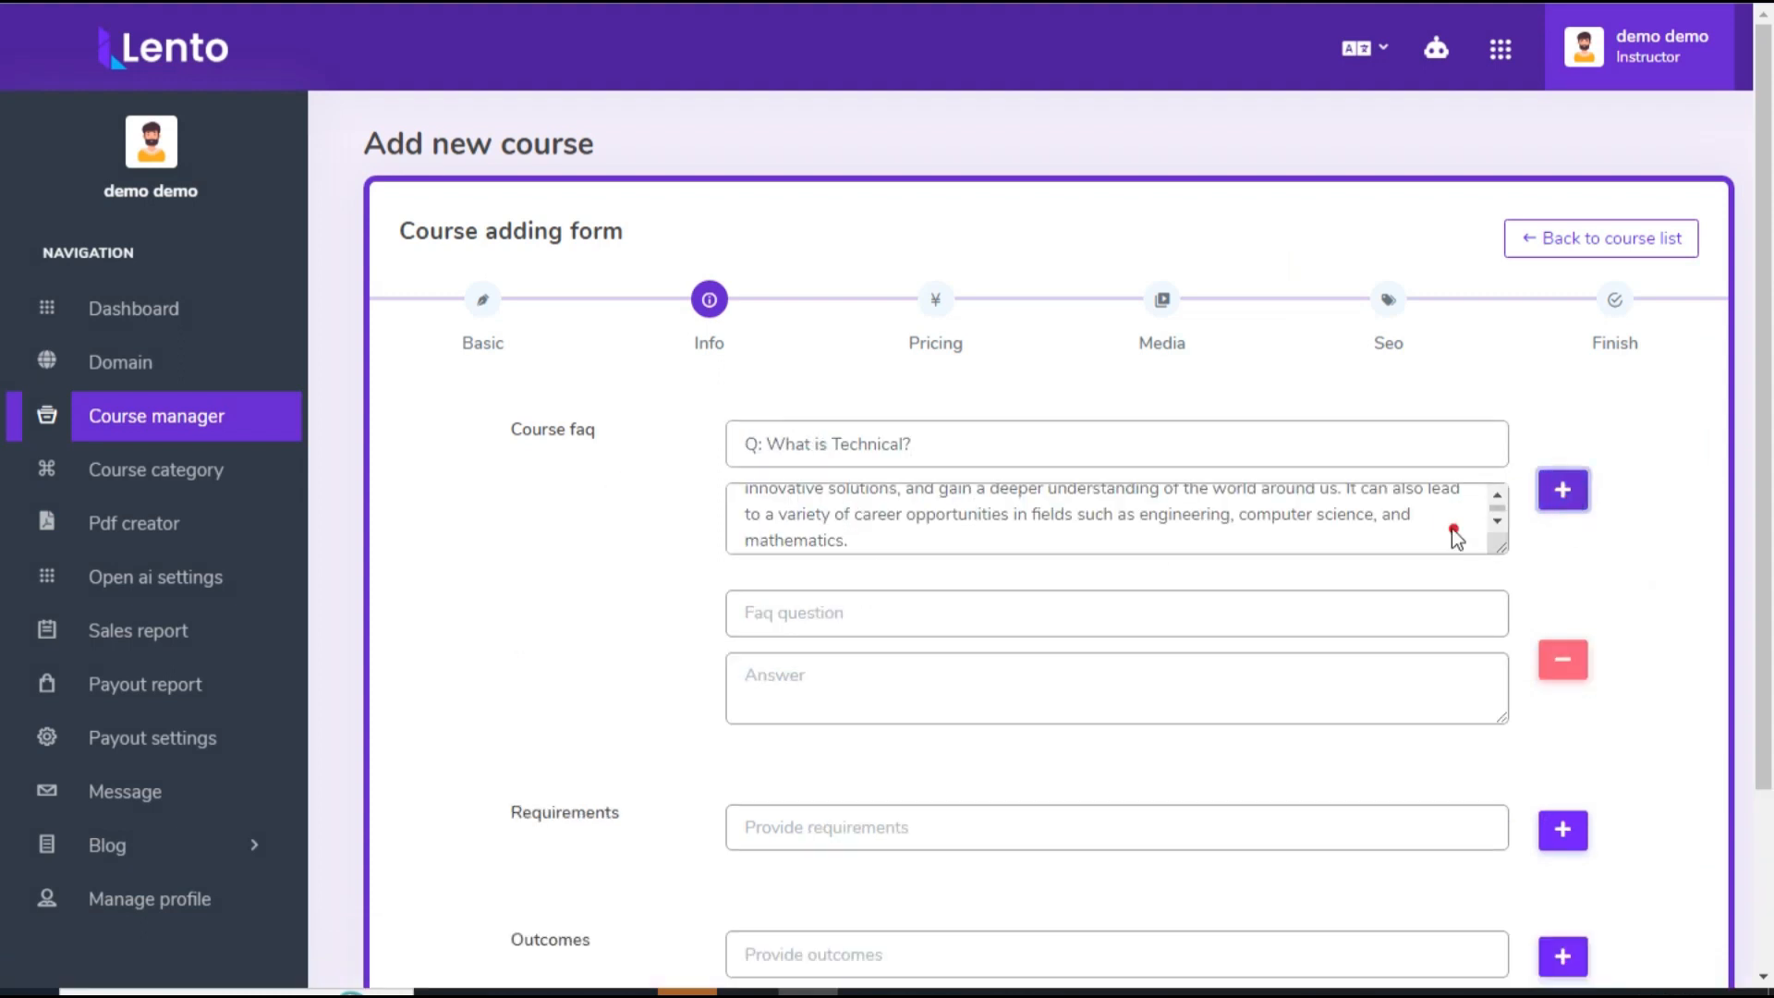
{"action": "left_click", "coordinate": [813, 614]}
{"action": "key", "text": "ctrl+v"}
{"action": "left_click", "coordinate": [591, 675]}
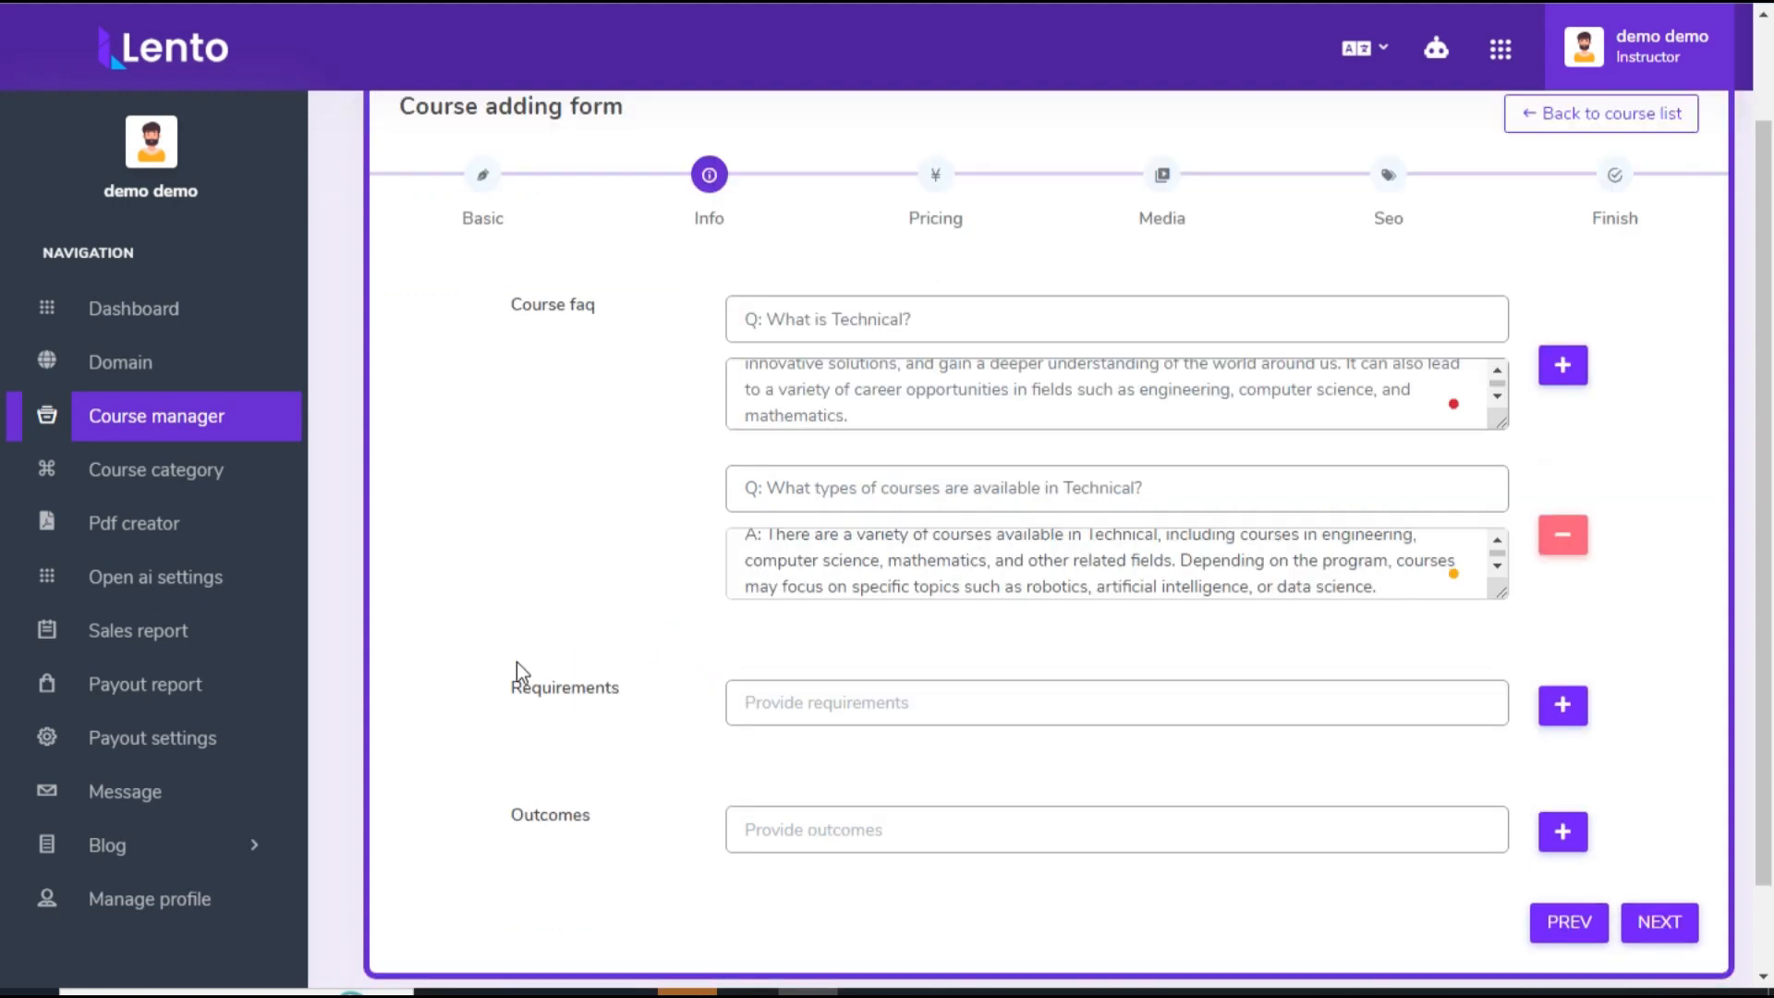
Step: Generate English course requirements with the Ai writer for the keyword Java and paste them into the requirements
{"action": "left_click_drag", "start_coordinate": [511, 688], "coordinate": [633, 686]}
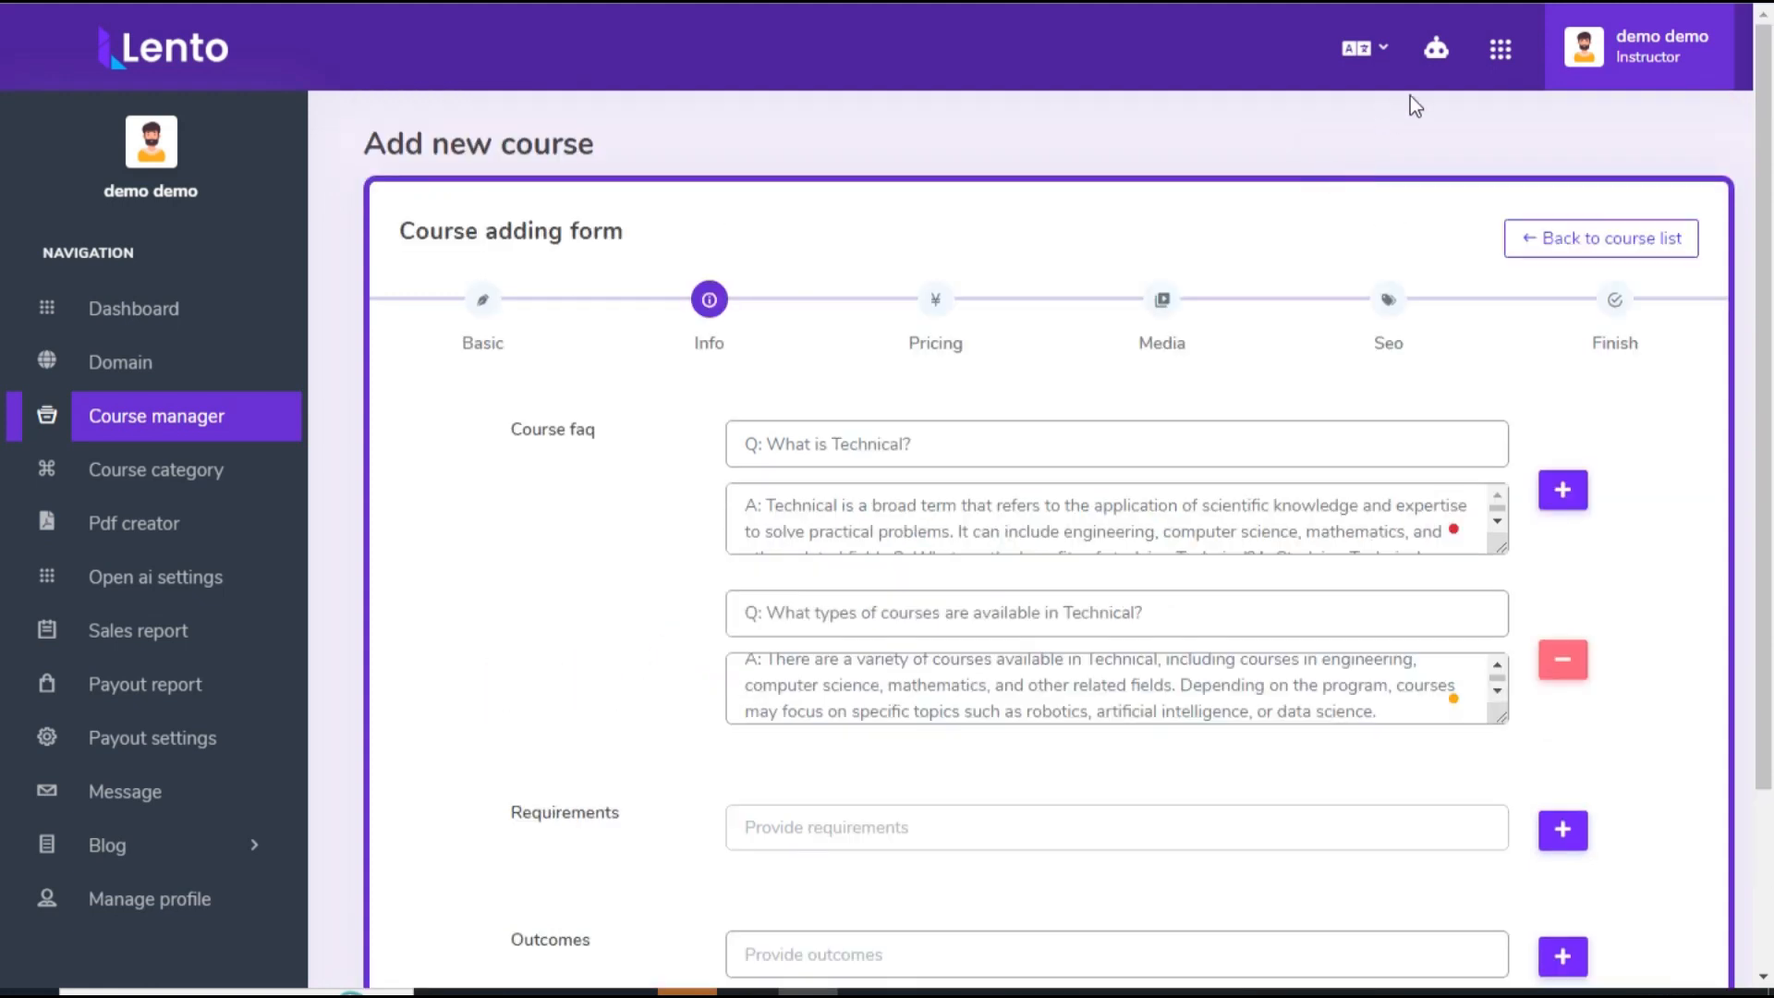
{"action": "left_click", "coordinate": [1436, 48]}
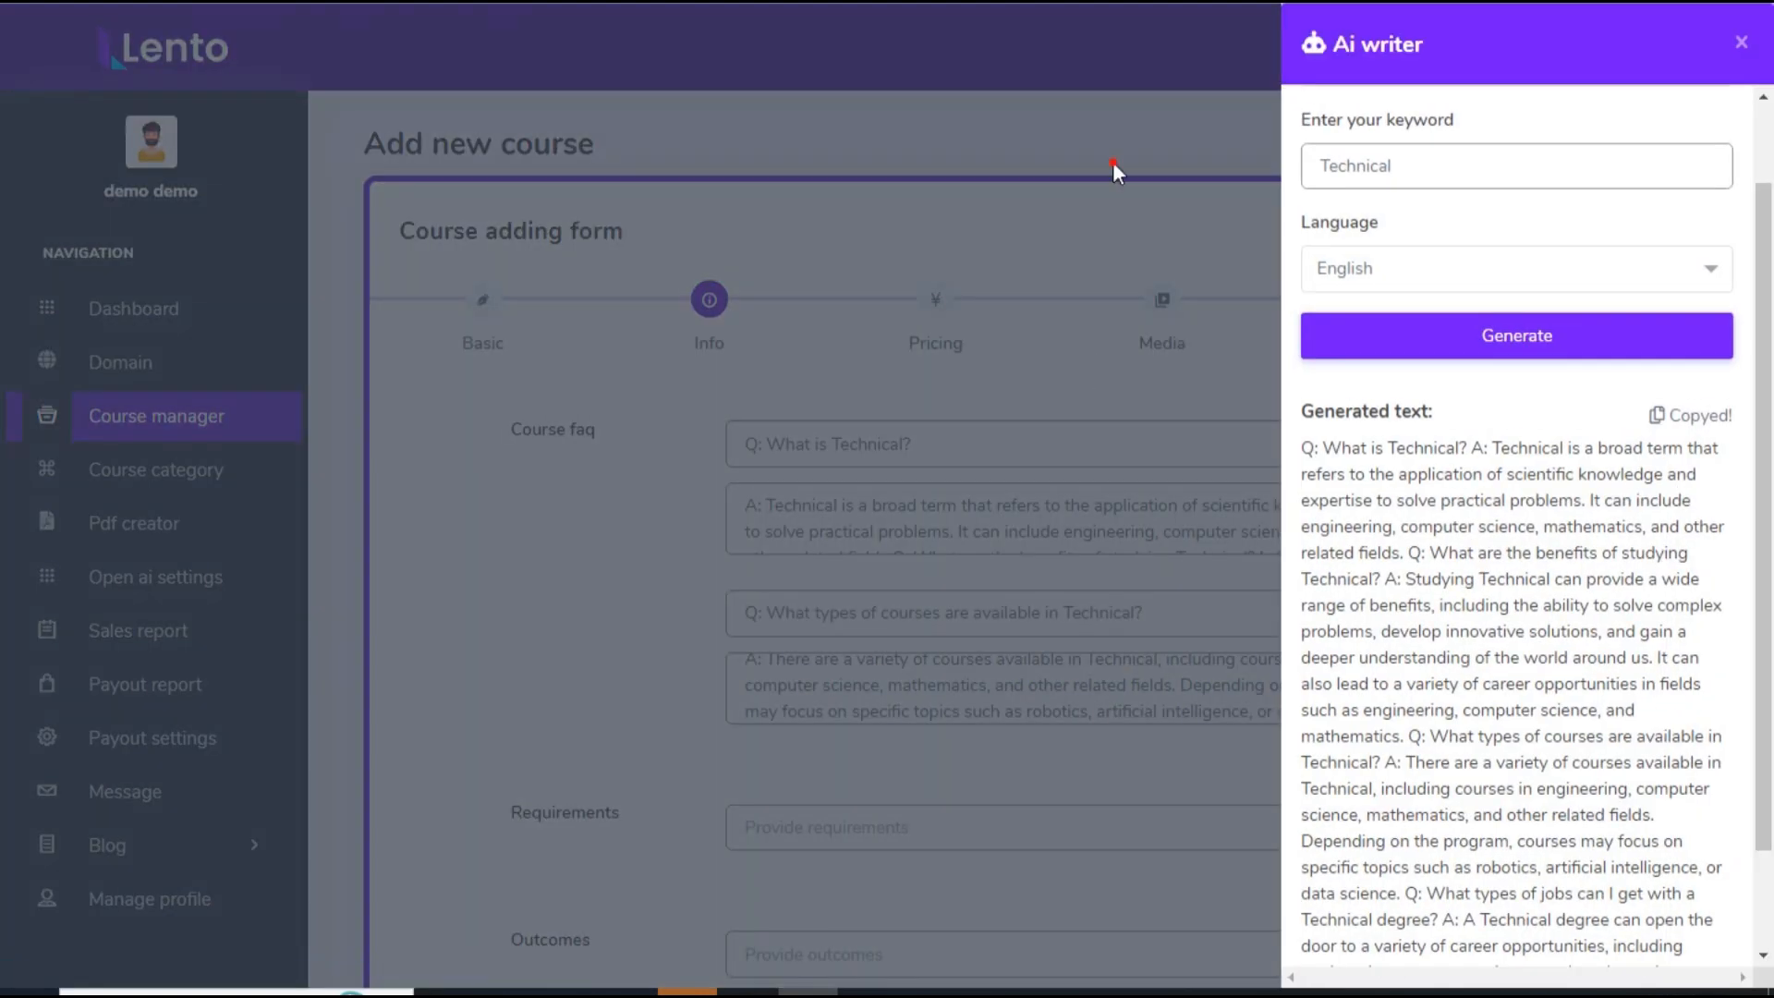
{"action": "scroll", "coordinate": [1515, 369], "scroll_direction": "up", "scroll_amount": 1}
{"action": "left_click", "coordinate": [1515, 165]}
{"action": "left_click", "coordinate": [1413, 439]}
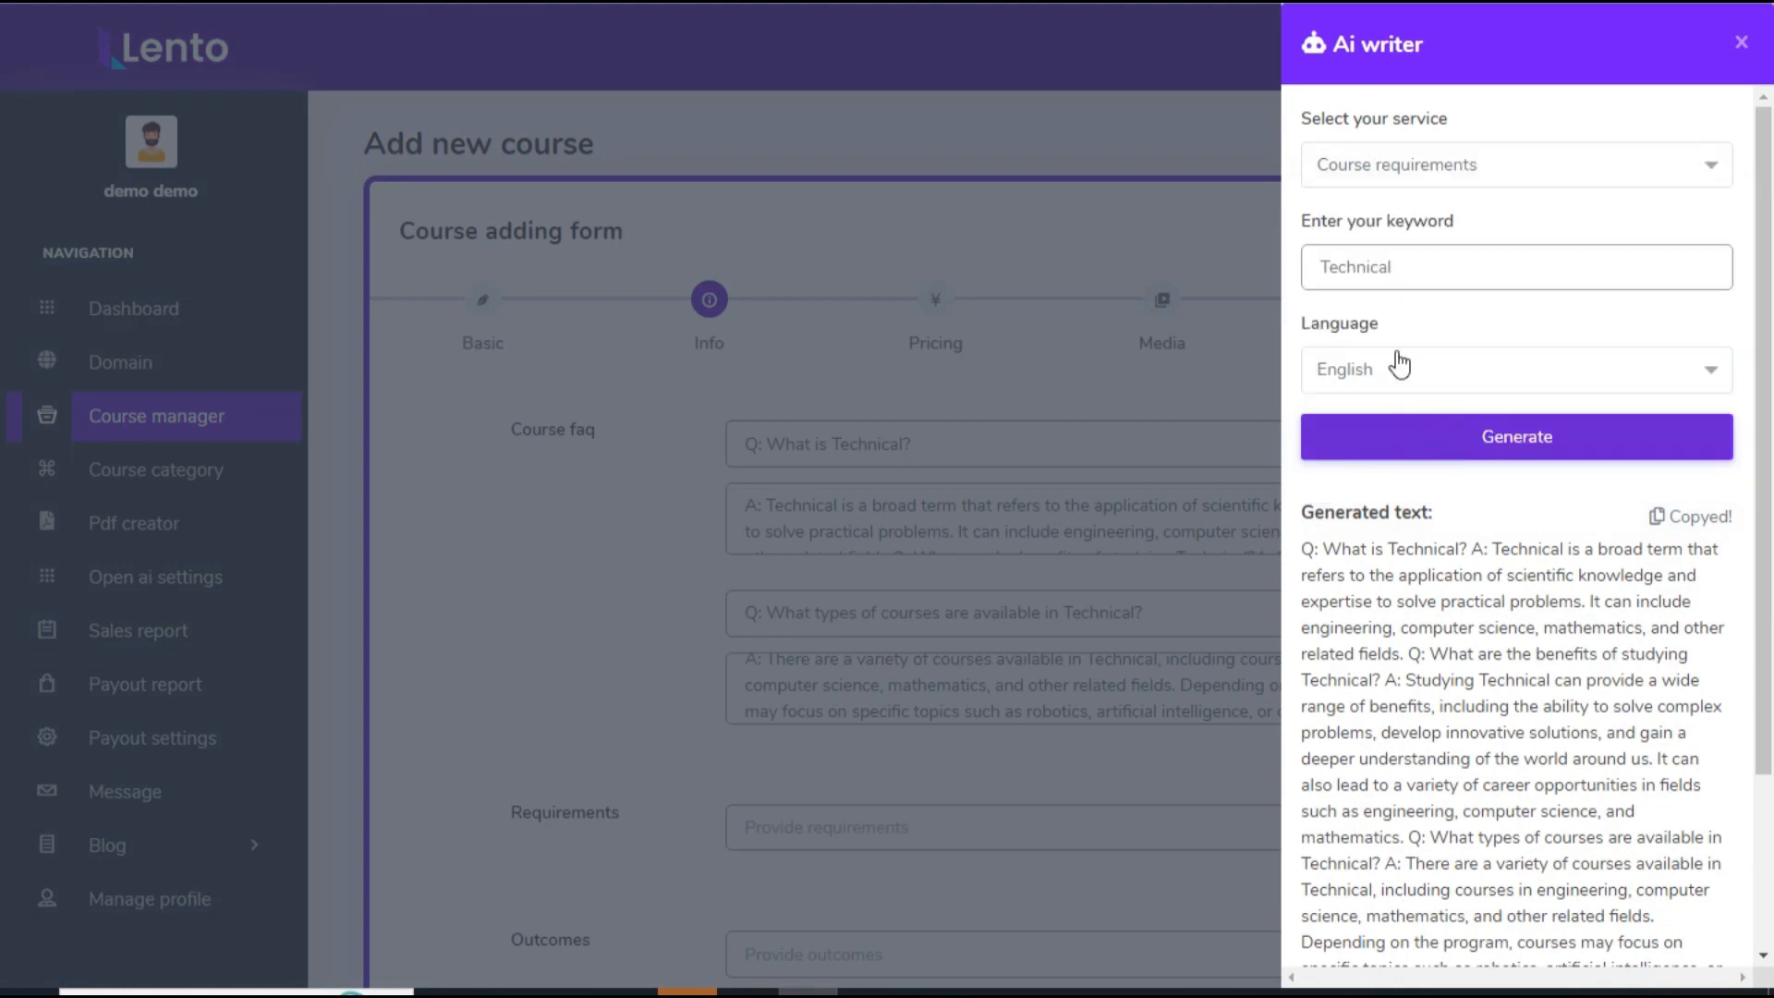
{"action": "left_click", "coordinate": [1479, 451]}
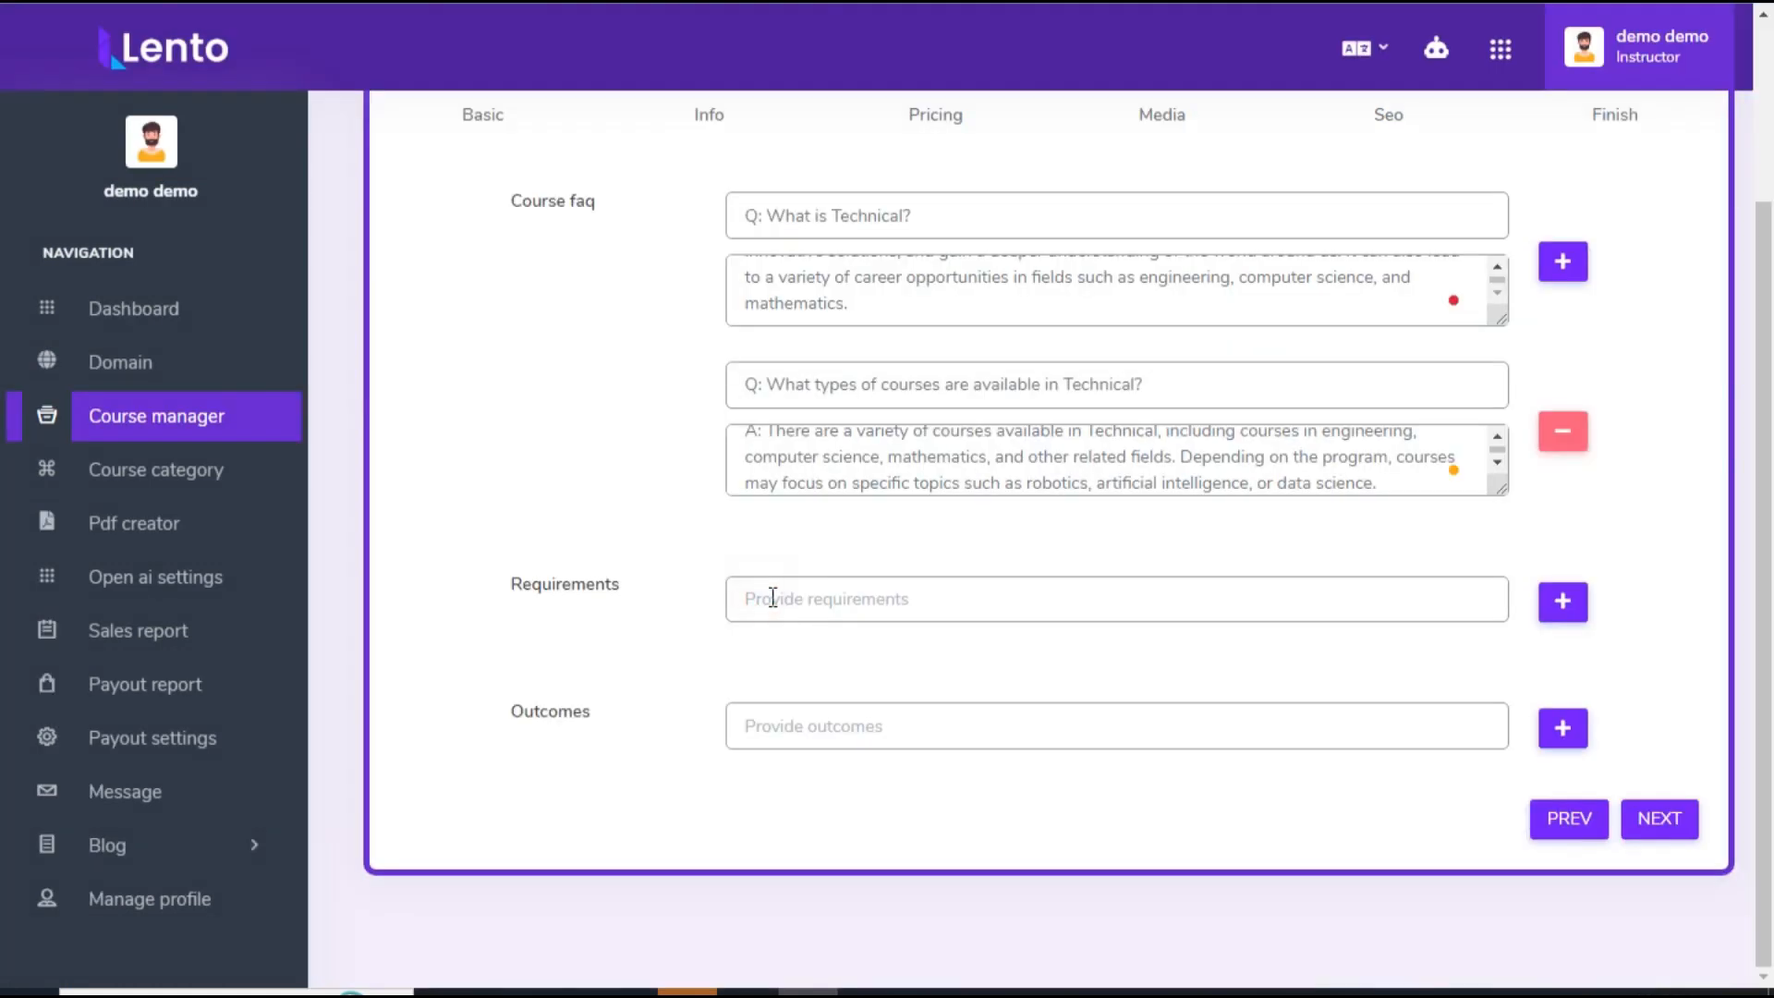
{"action": "left_click", "coordinate": [771, 600]}
{"action": "key", "text": "ctrl+v"}
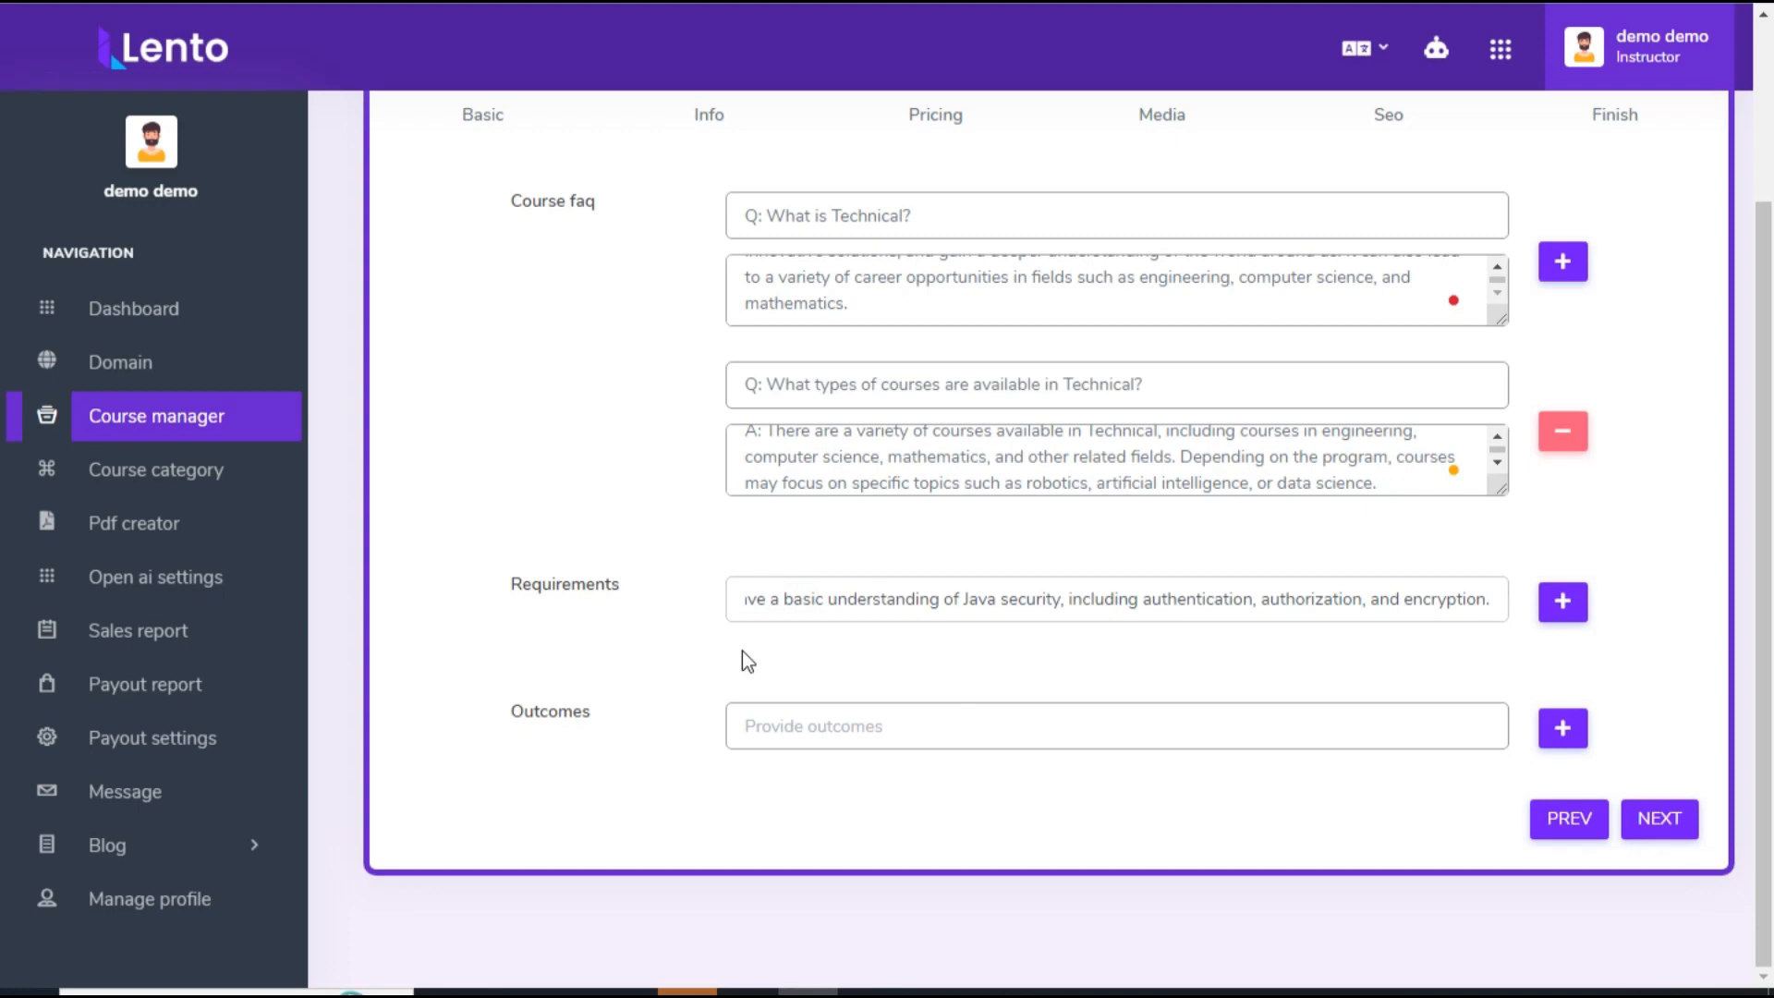
Step: Generate English course outcomes with the Ai writer for the keyword Java and paste them into the outcomes
{"action": "left_click", "coordinate": [1436, 48]}
{"action": "left_click", "coordinate": [1469, 164]}
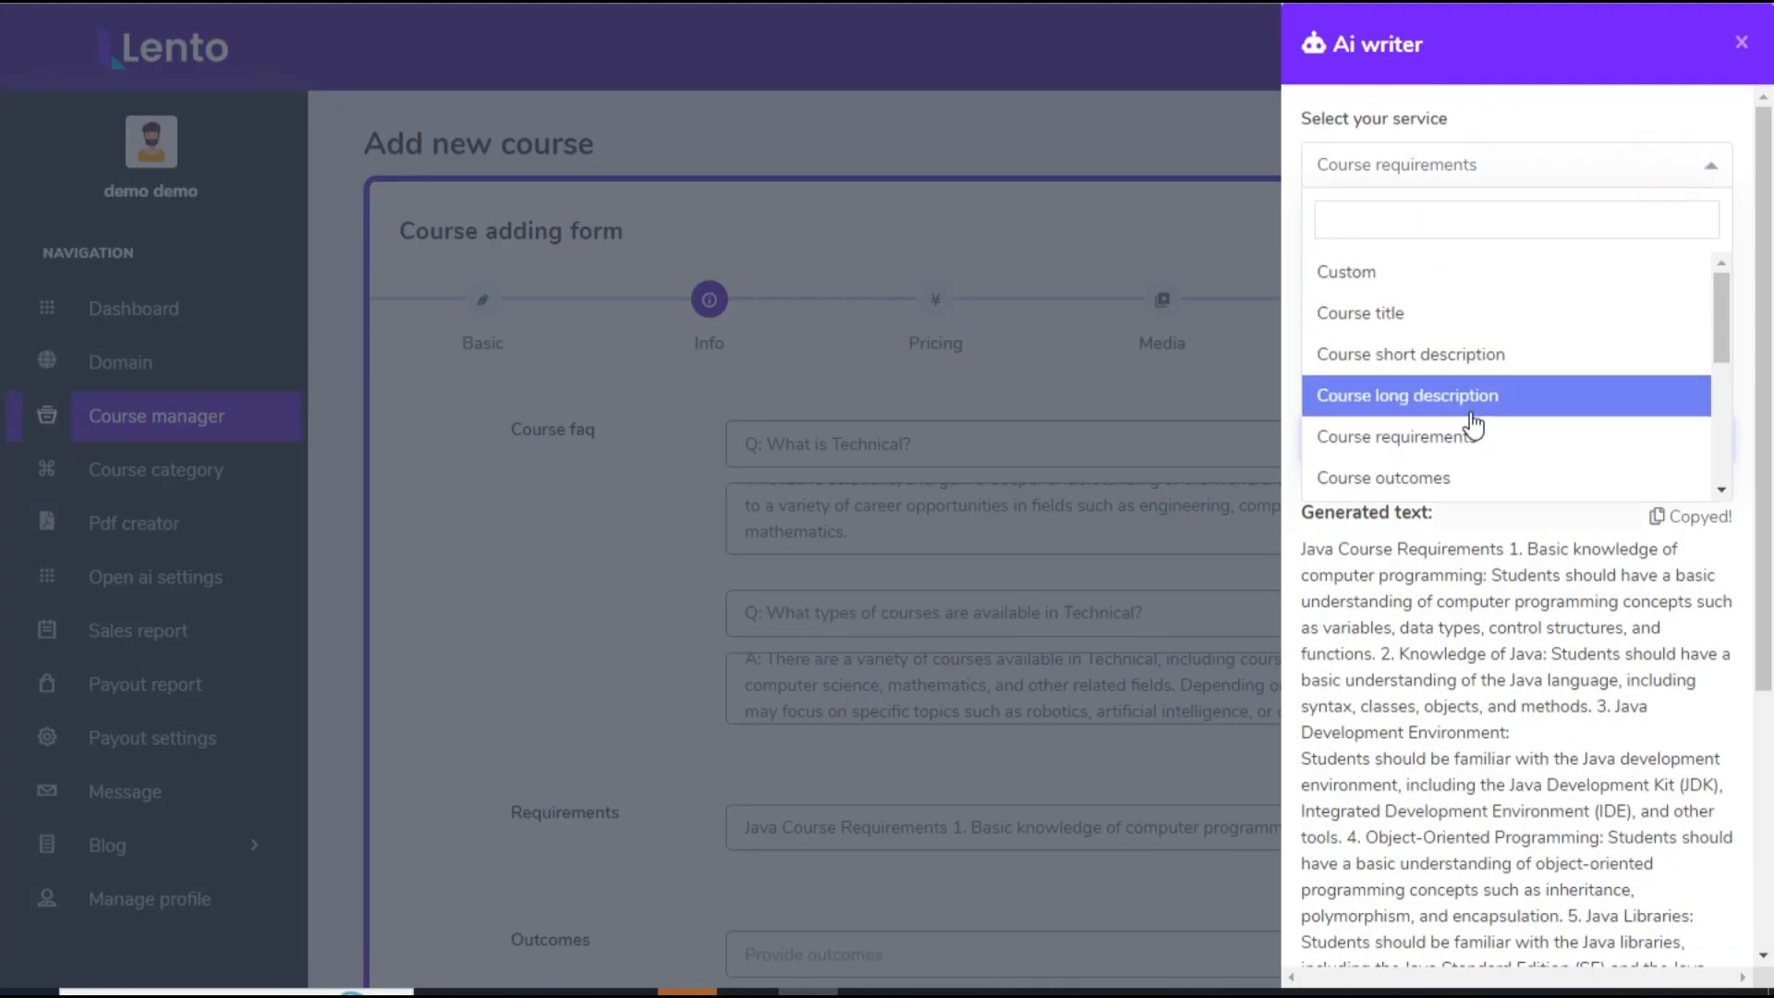
{"action": "left_click", "coordinate": [1450, 480]}
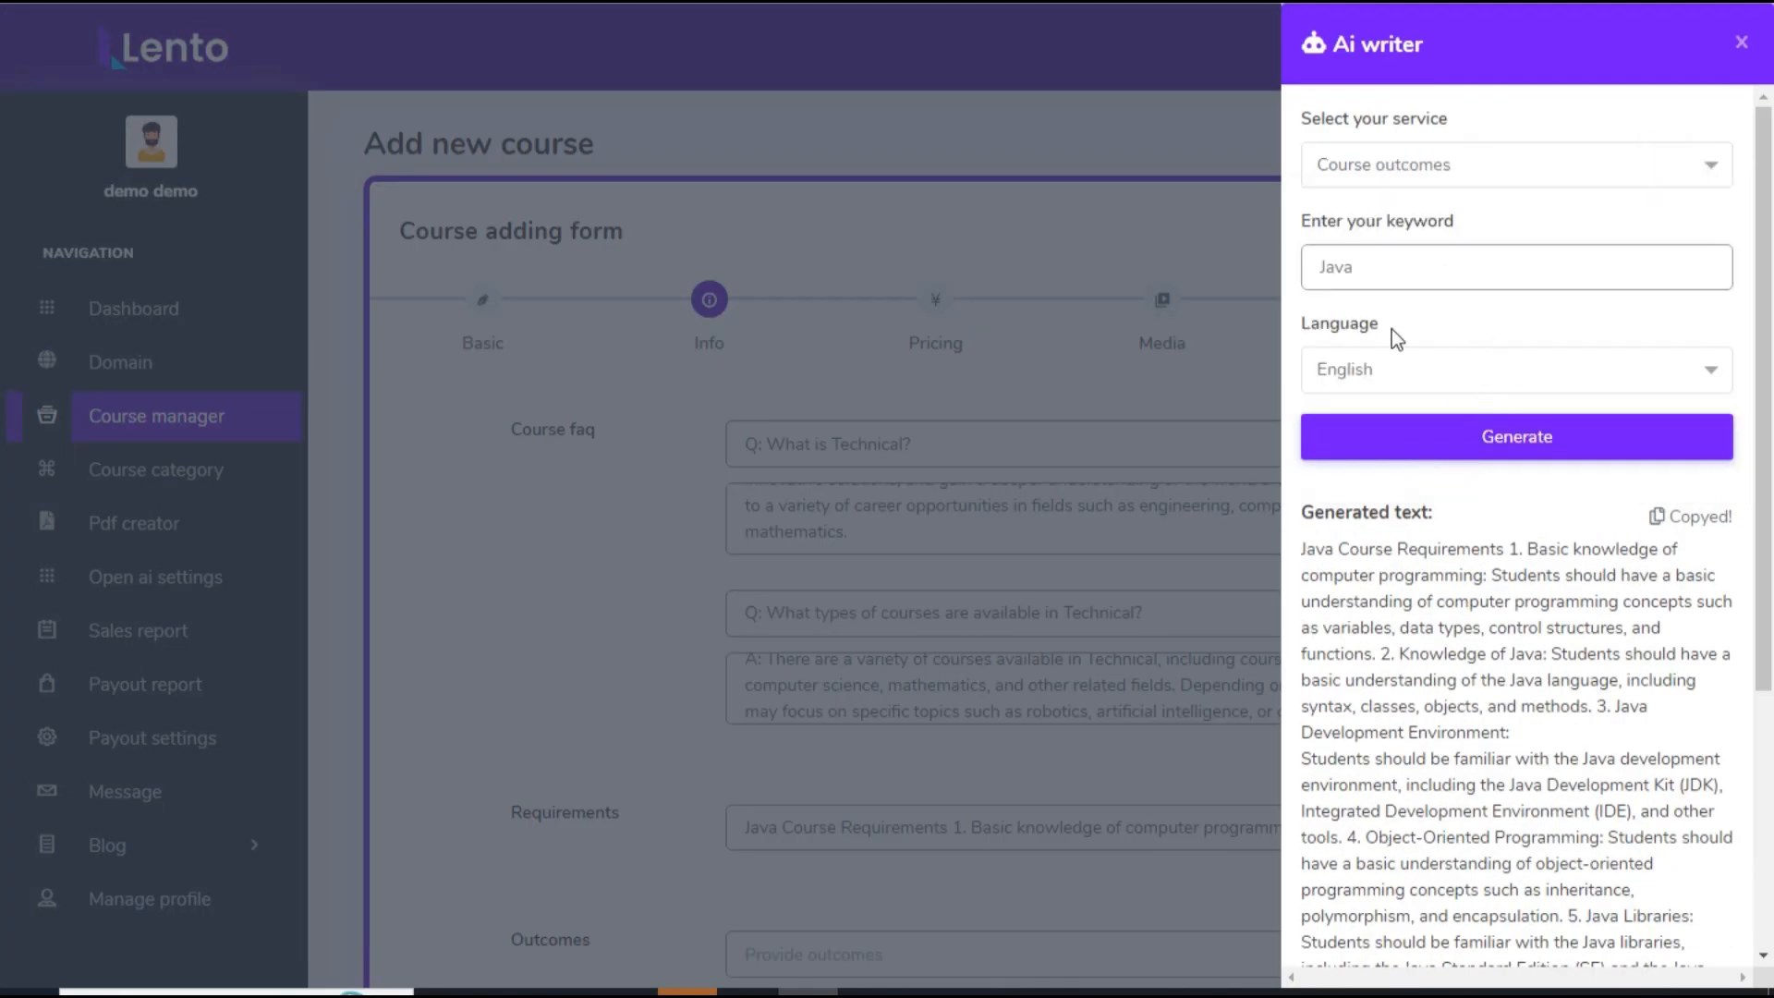
{"action": "left_click", "coordinate": [1417, 432]}
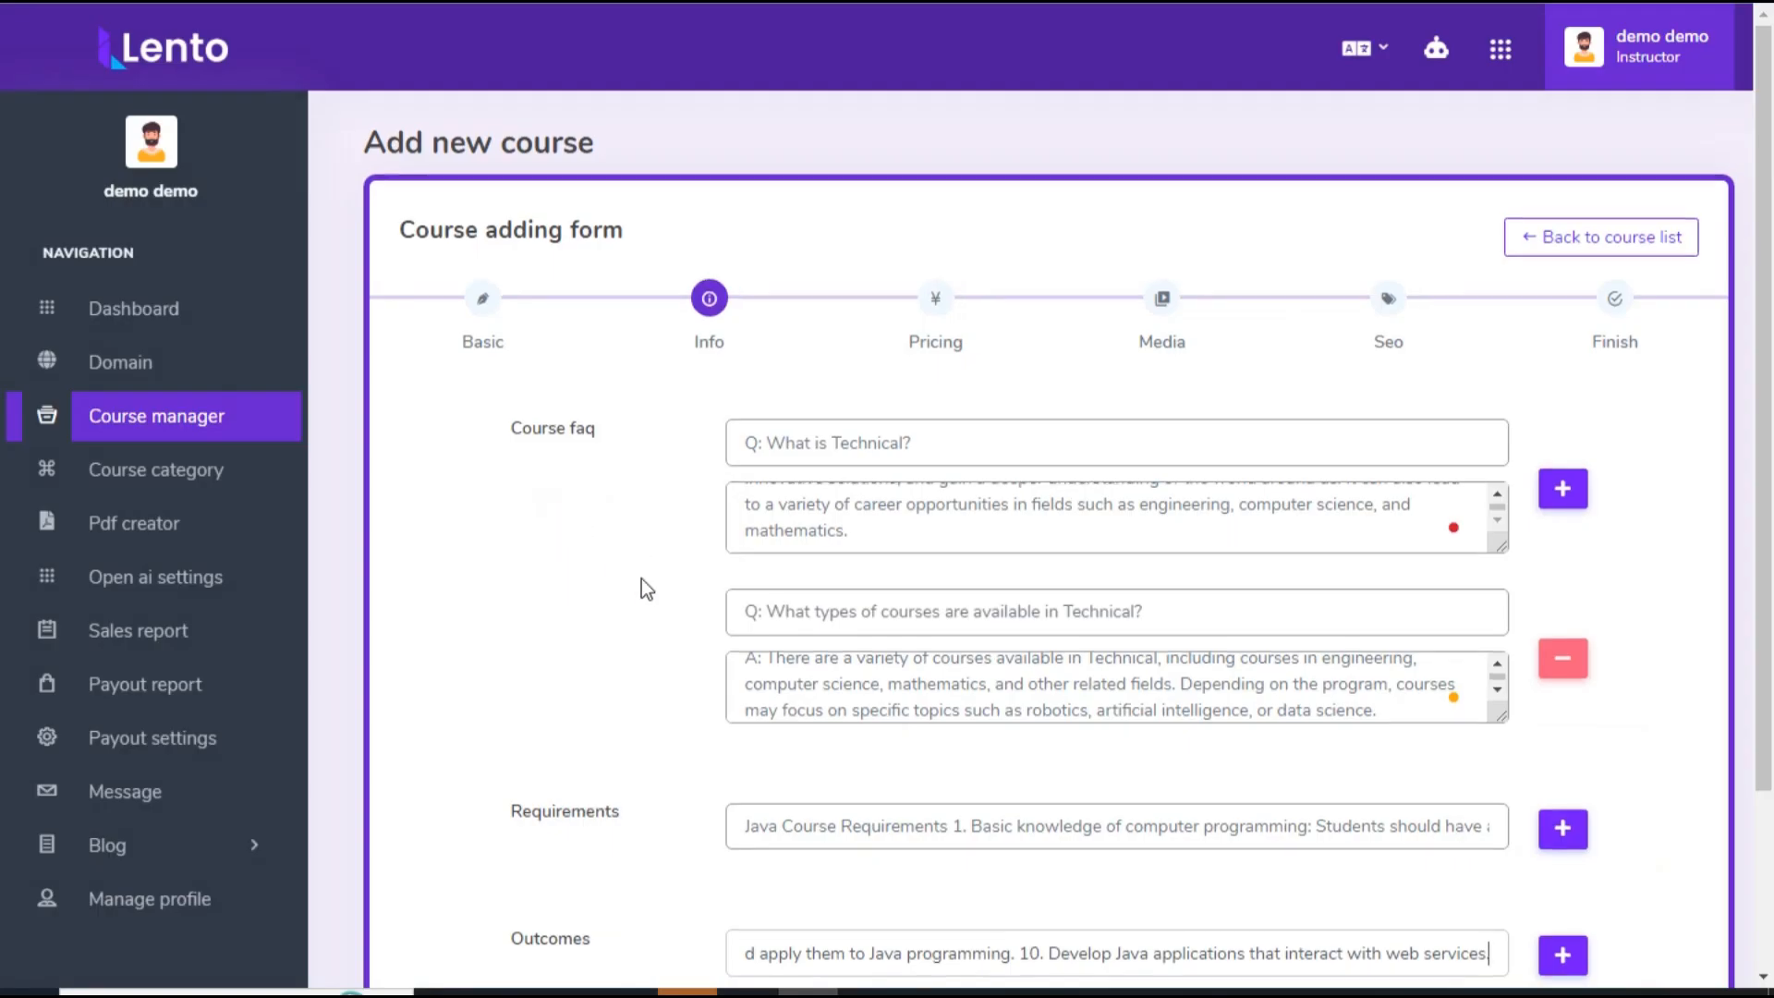
Step: Continue to the Pricing stage, mark the course as free, and proceed to the Media stage
{"action": "scroll", "coordinate": [1339, 854], "scroll_direction": "down", "scroll_amount": 3}
{"action": "left_click", "coordinate": [1655, 821]}
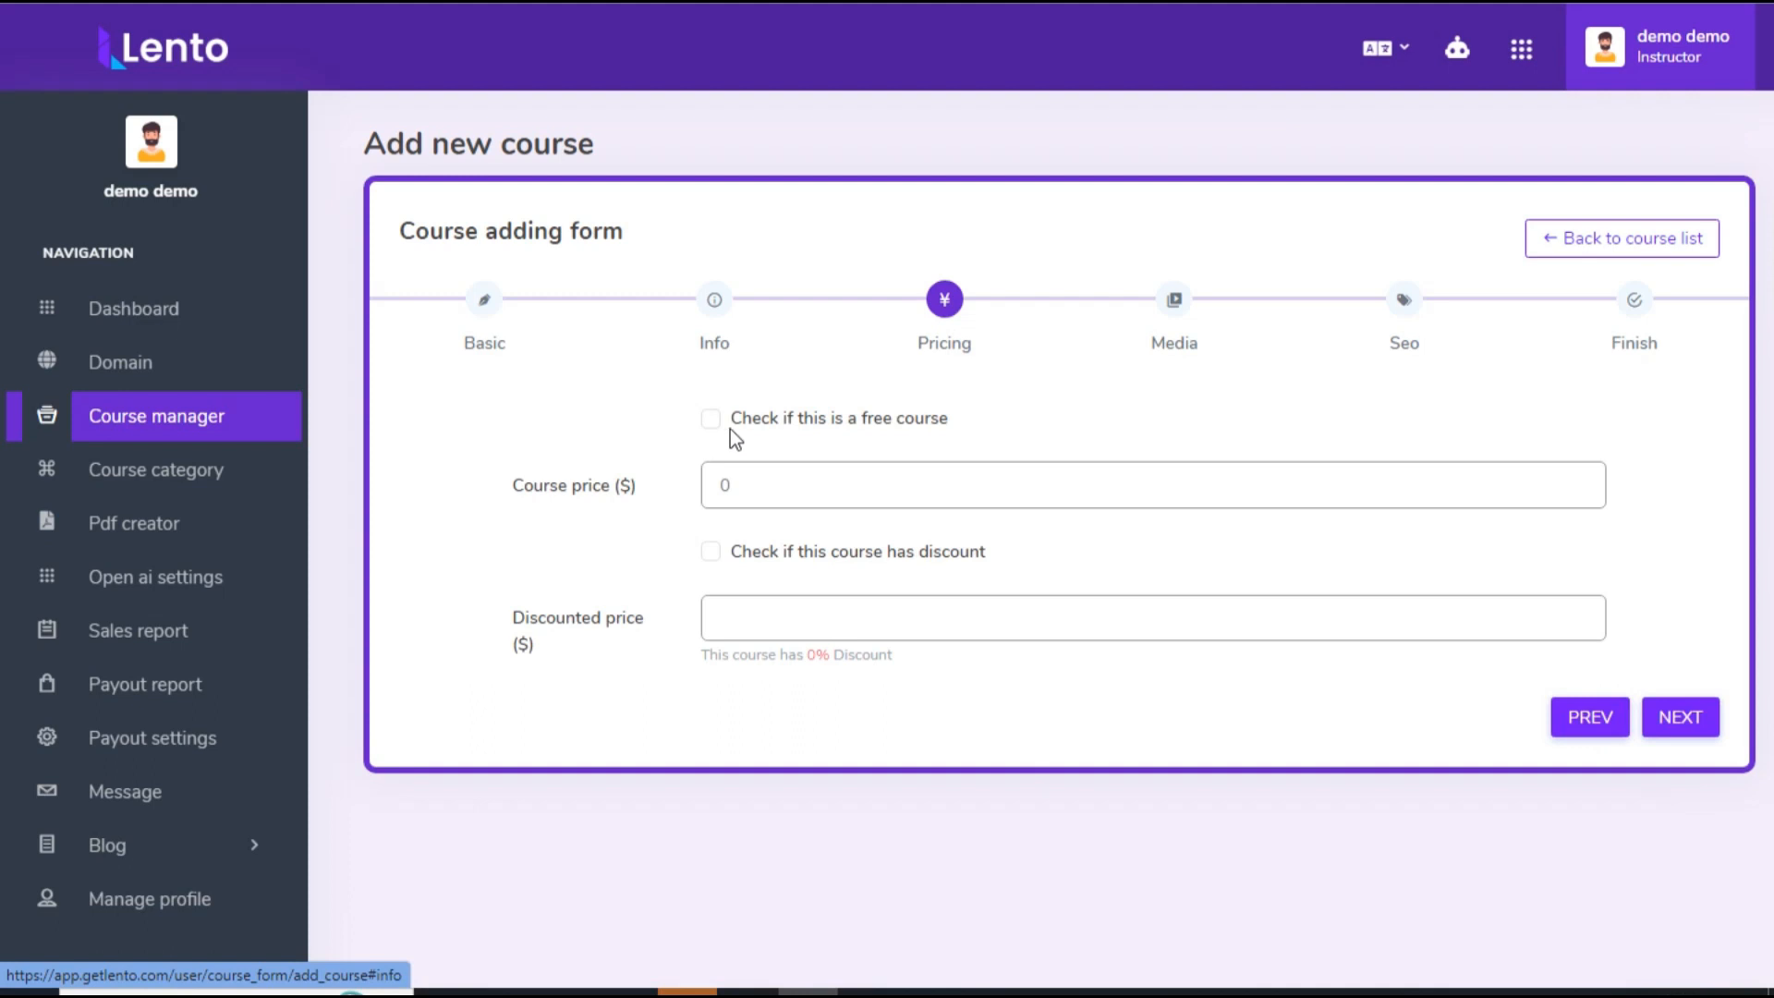
{"action": "left_click", "coordinate": [709, 419]}
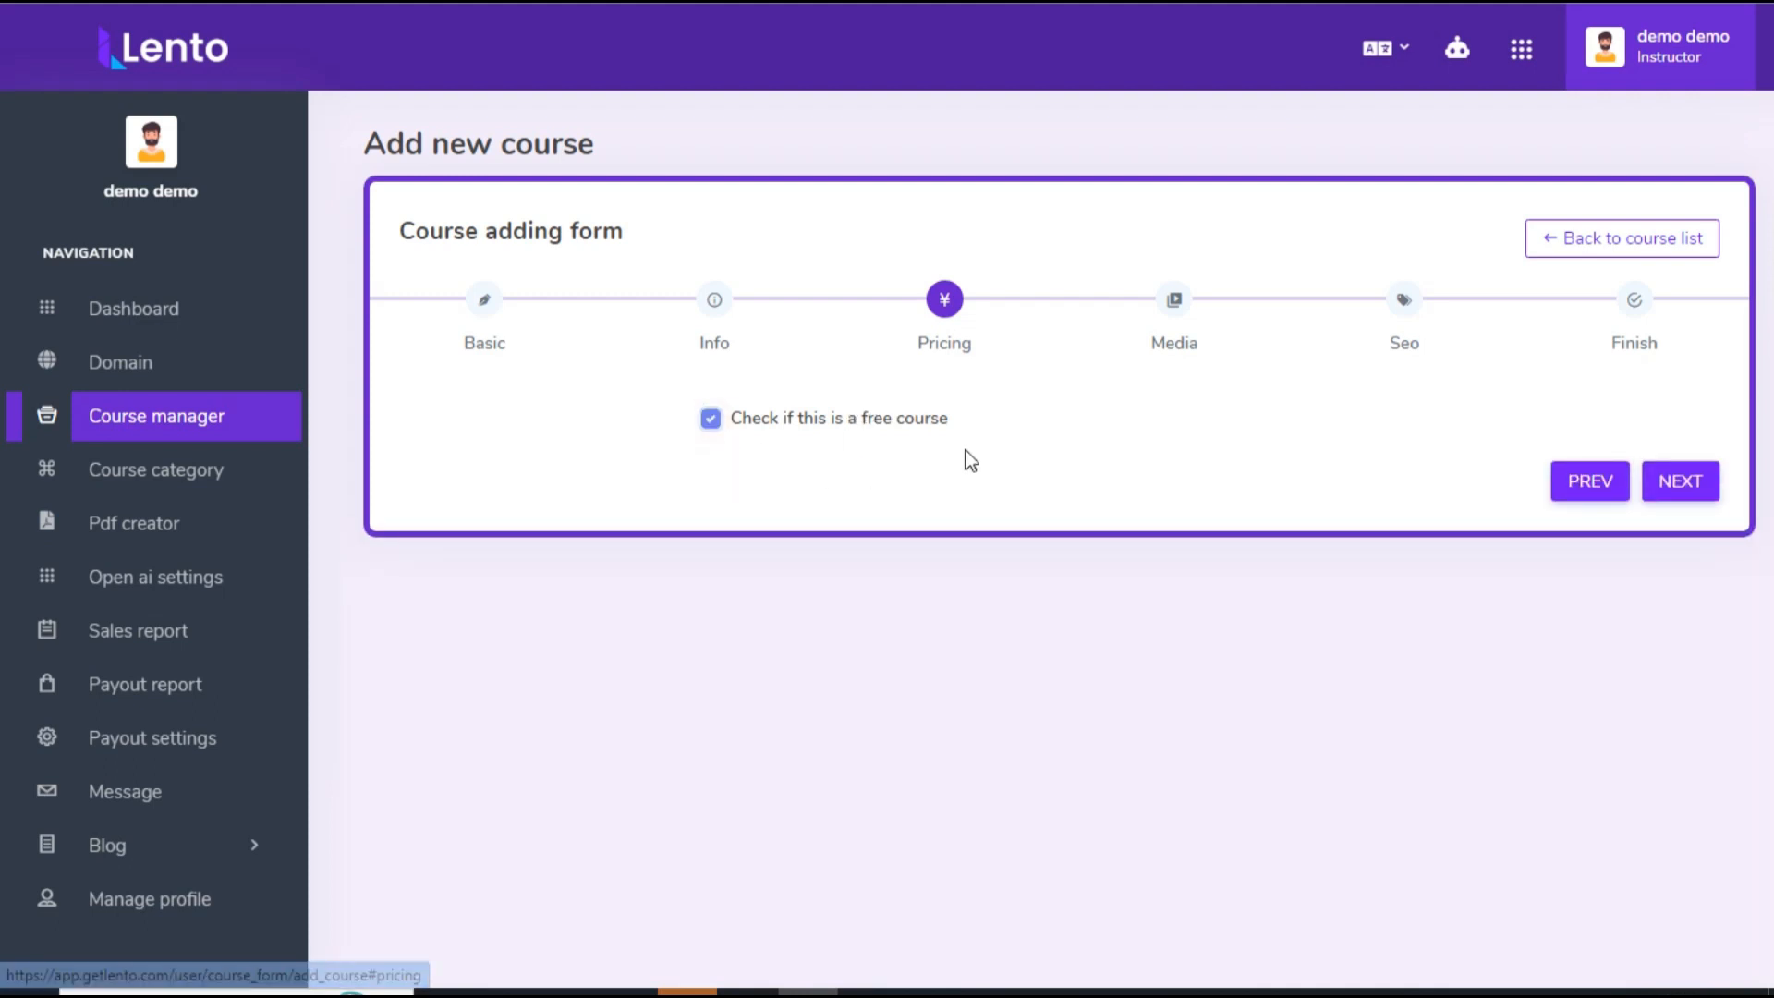
{"action": "left_click", "coordinate": [1687, 497]}
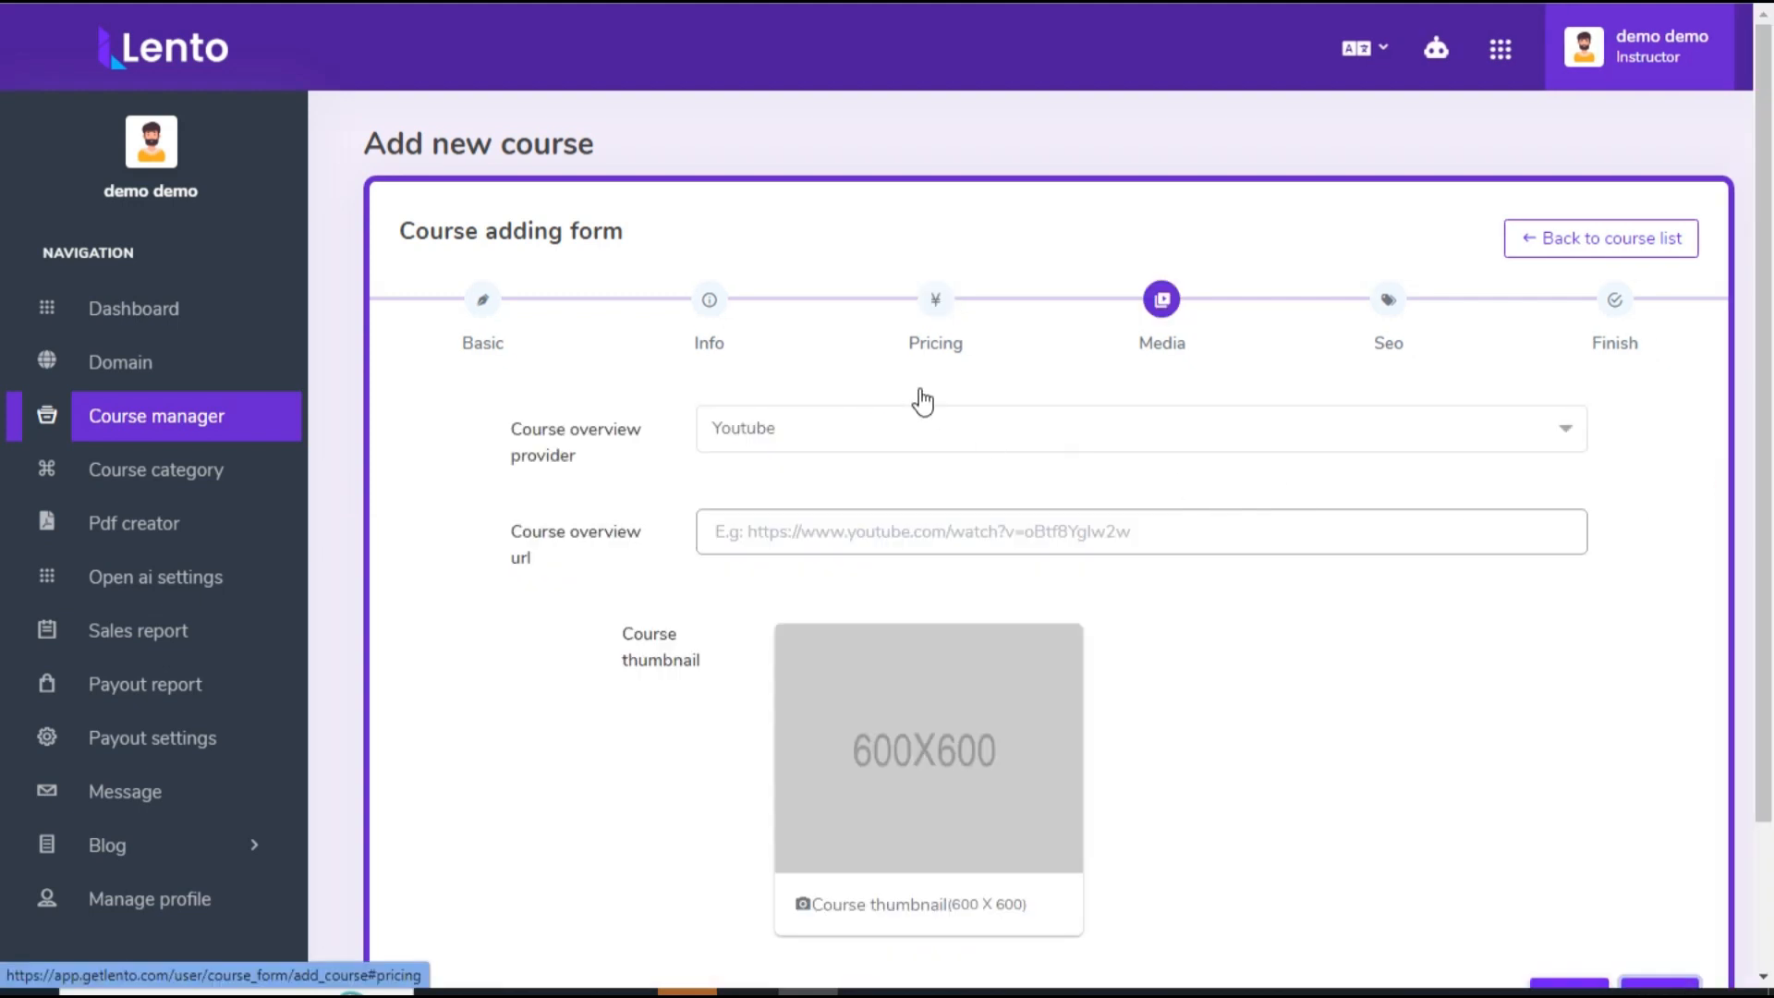
{"action": "left_click", "coordinate": [825, 426]}
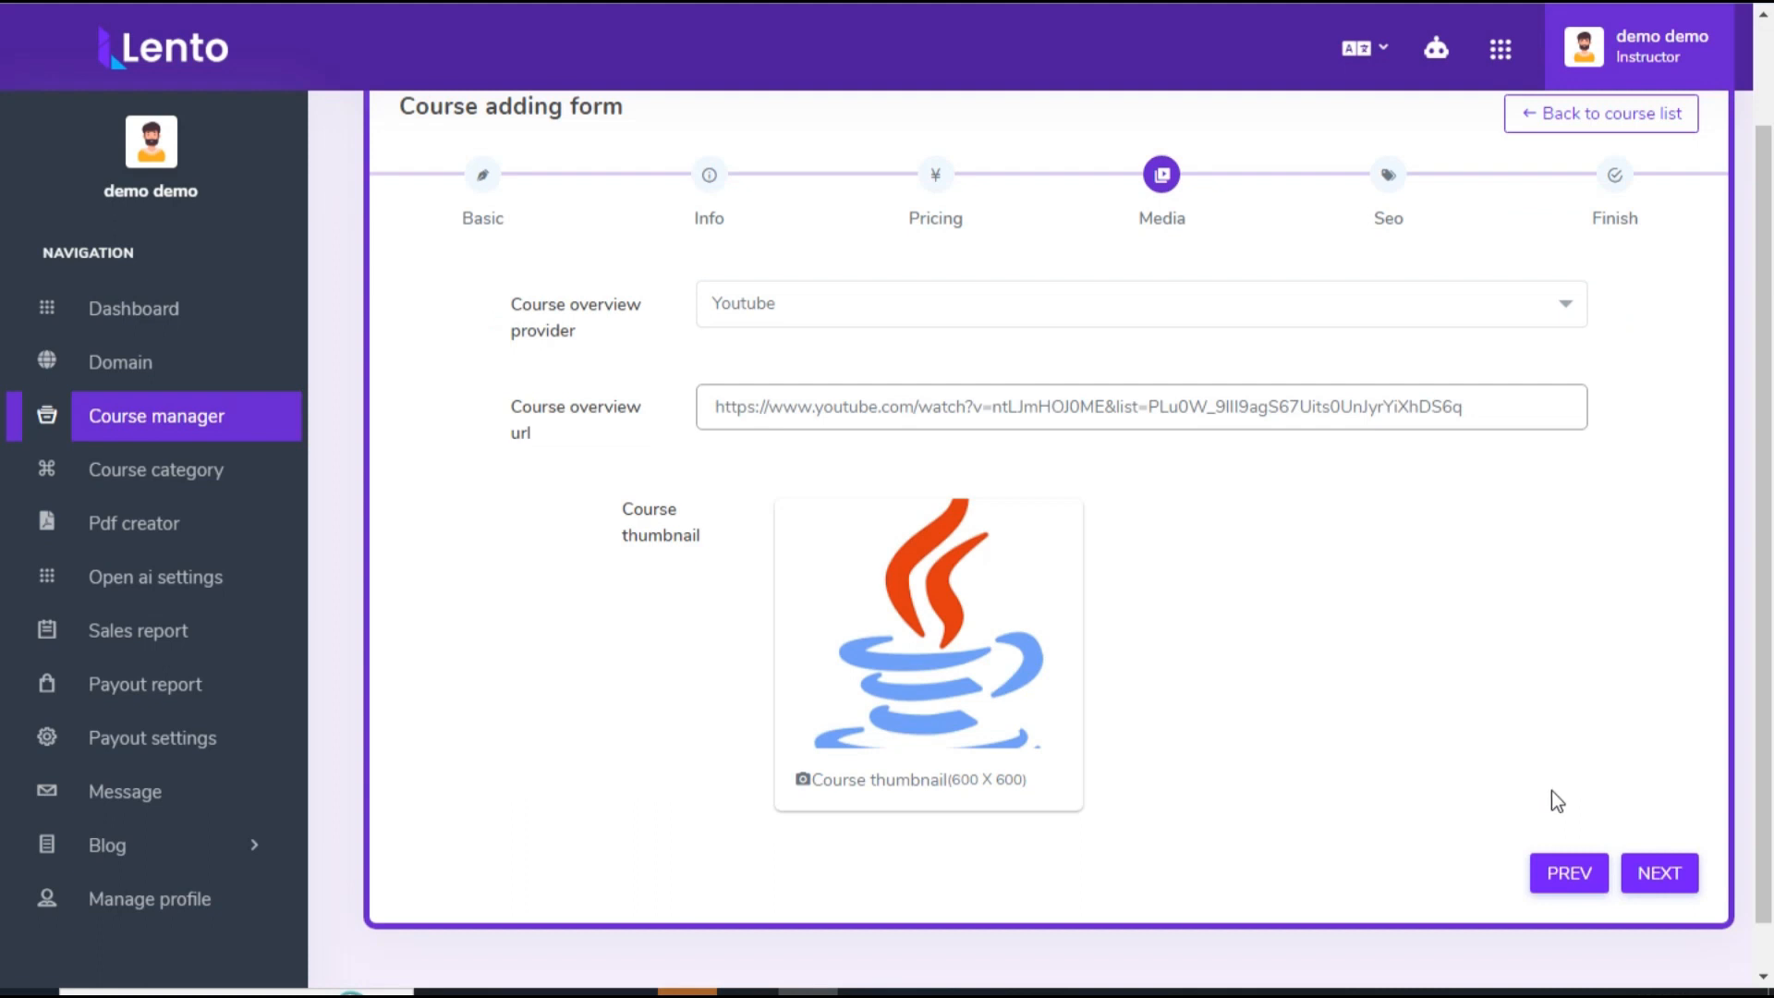
{"action": "left_click", "coordinate": [1657, 875]}
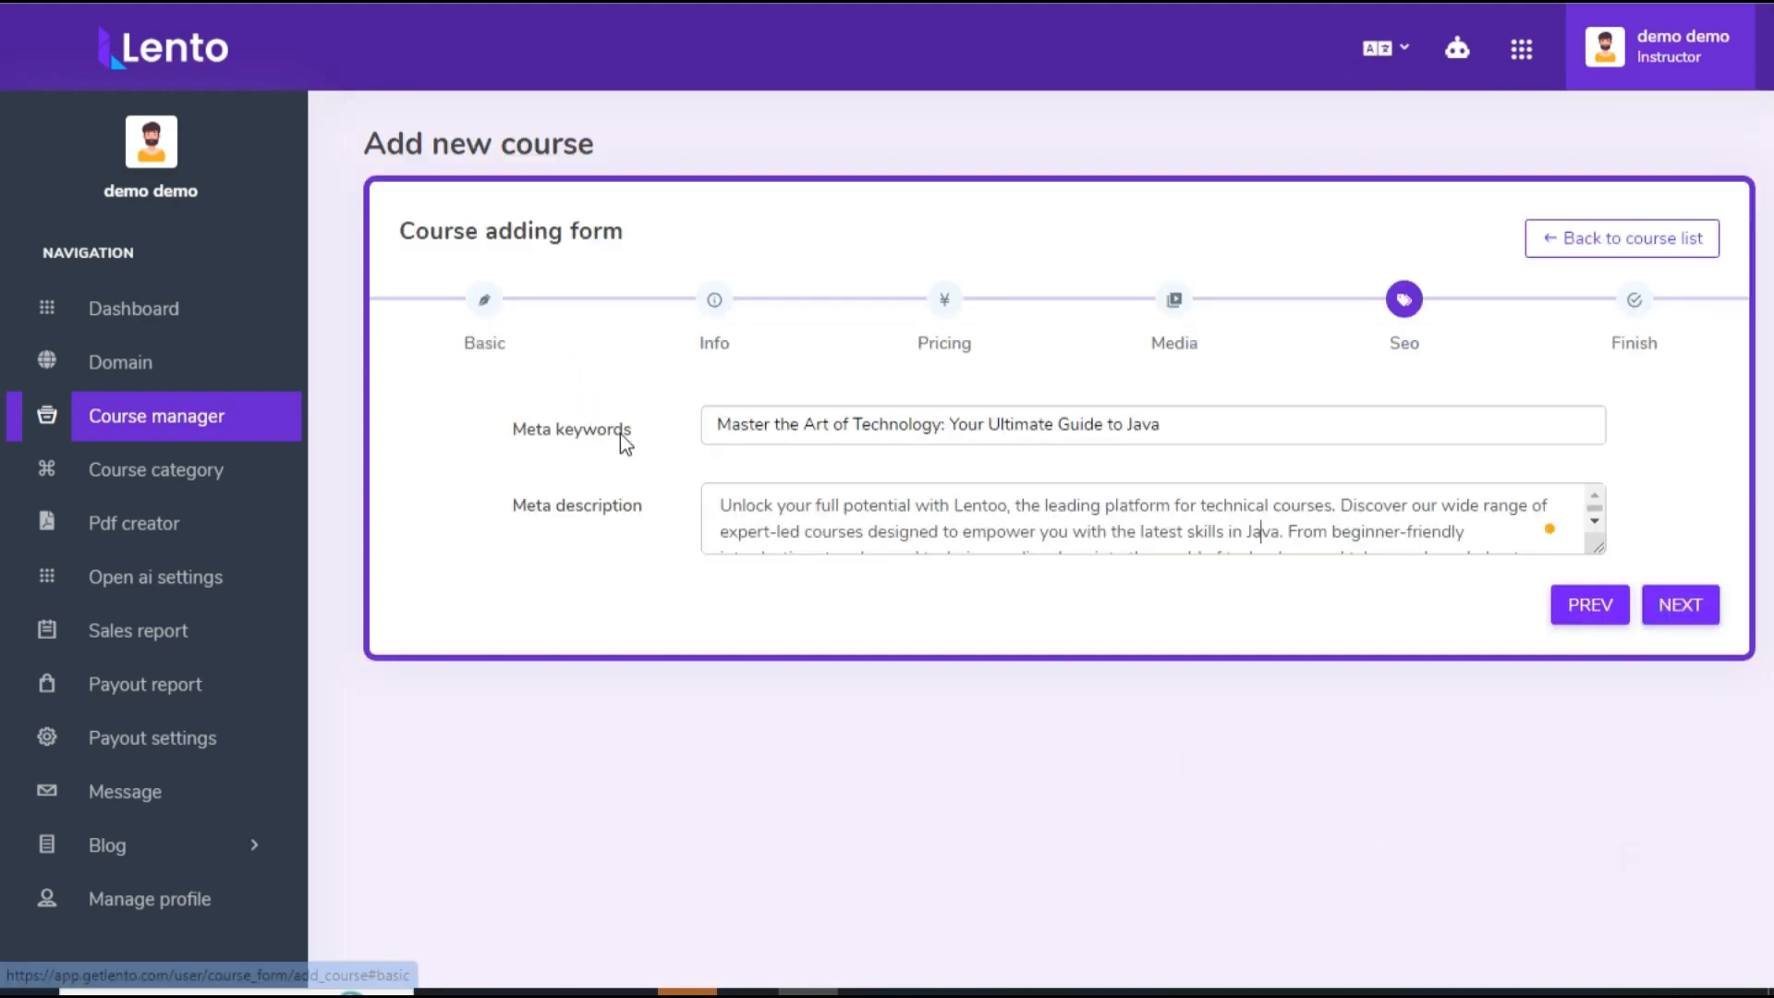
Step: Enter the meta keywords "Master the Art of Technology: Your Ultimate Guide to Java" and a Lentoo meta description, and submit the course
{"action": "scroll", "coordinate": [1186, 542], "scroll_direction": "down", "scroll_amount": 2}
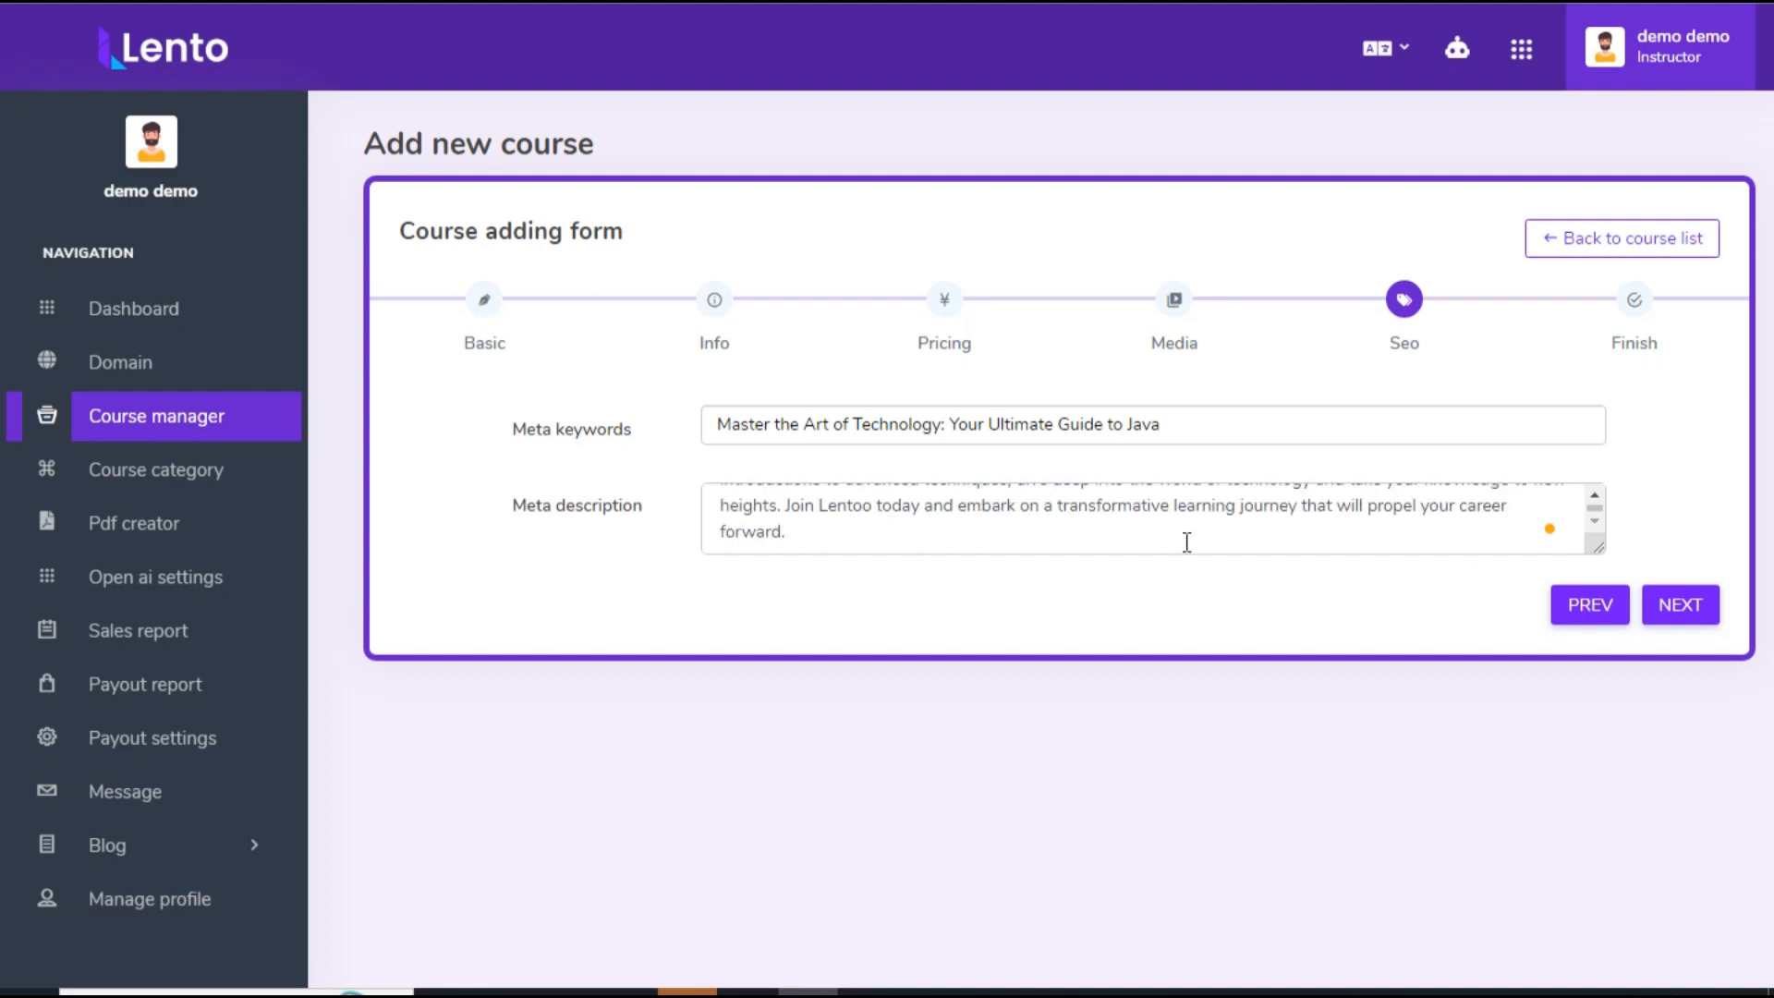
{"action": "left_click", "coordinate": [1694, 604]}
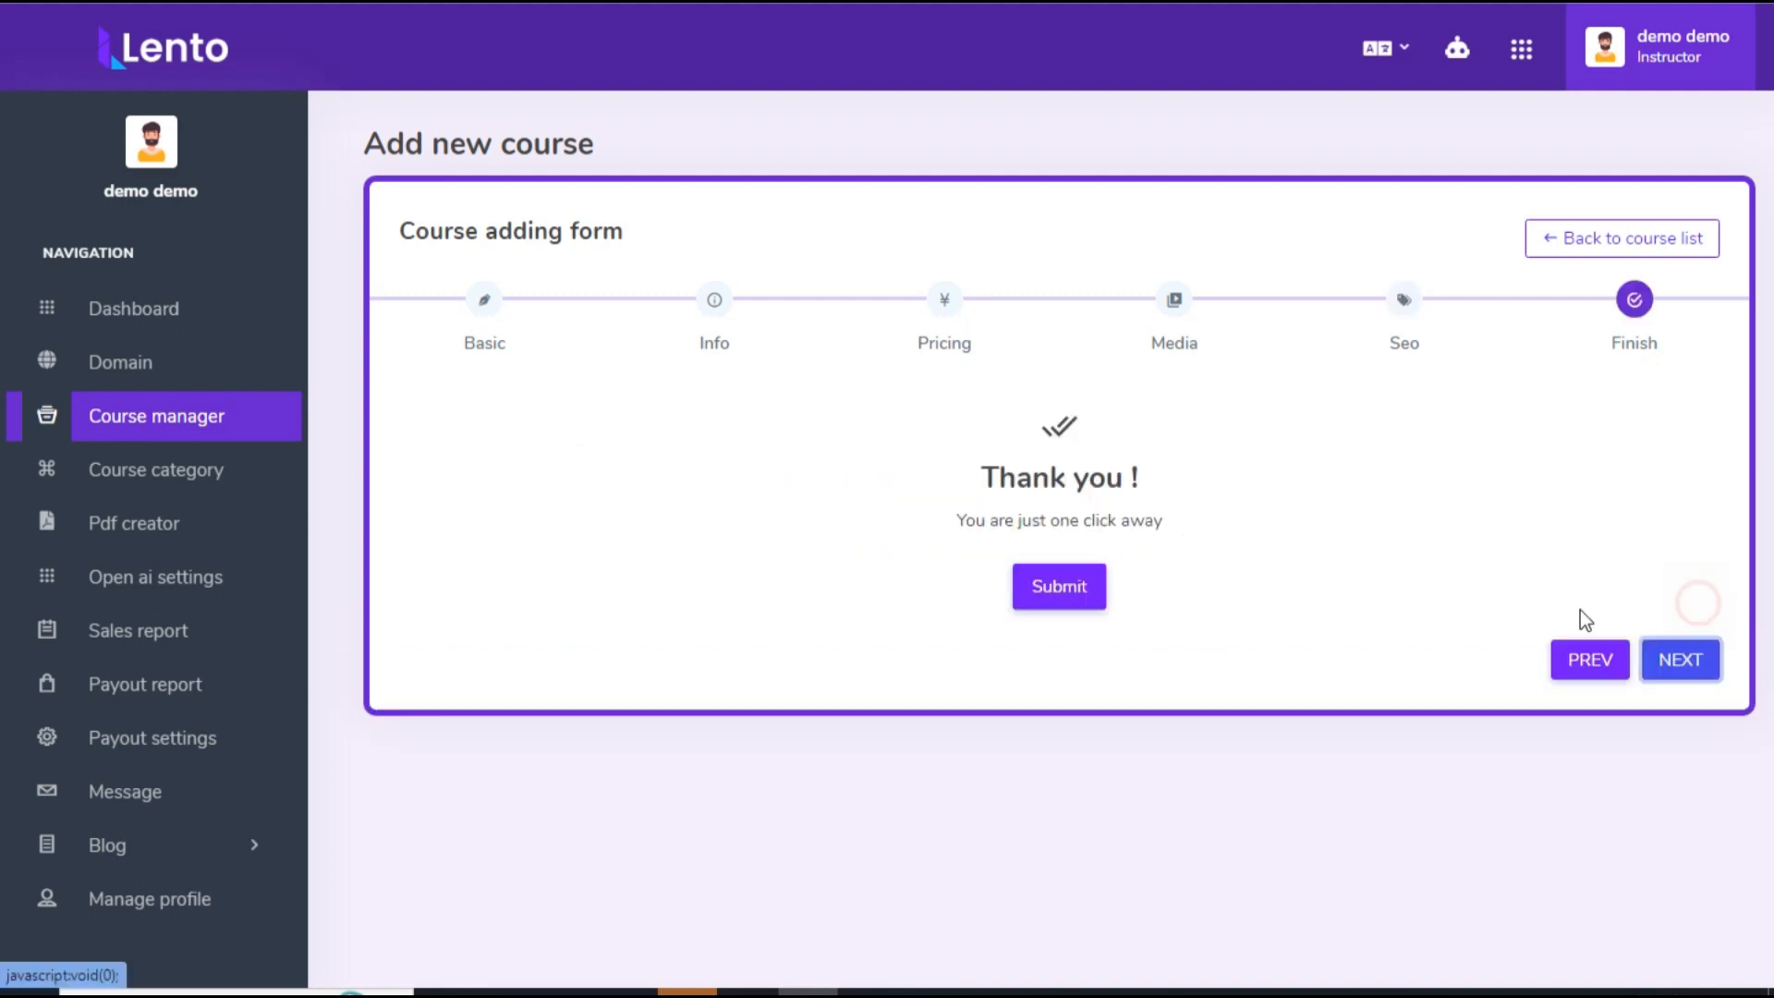
{"action": "left_click", "coordinate": [1067, 598]}
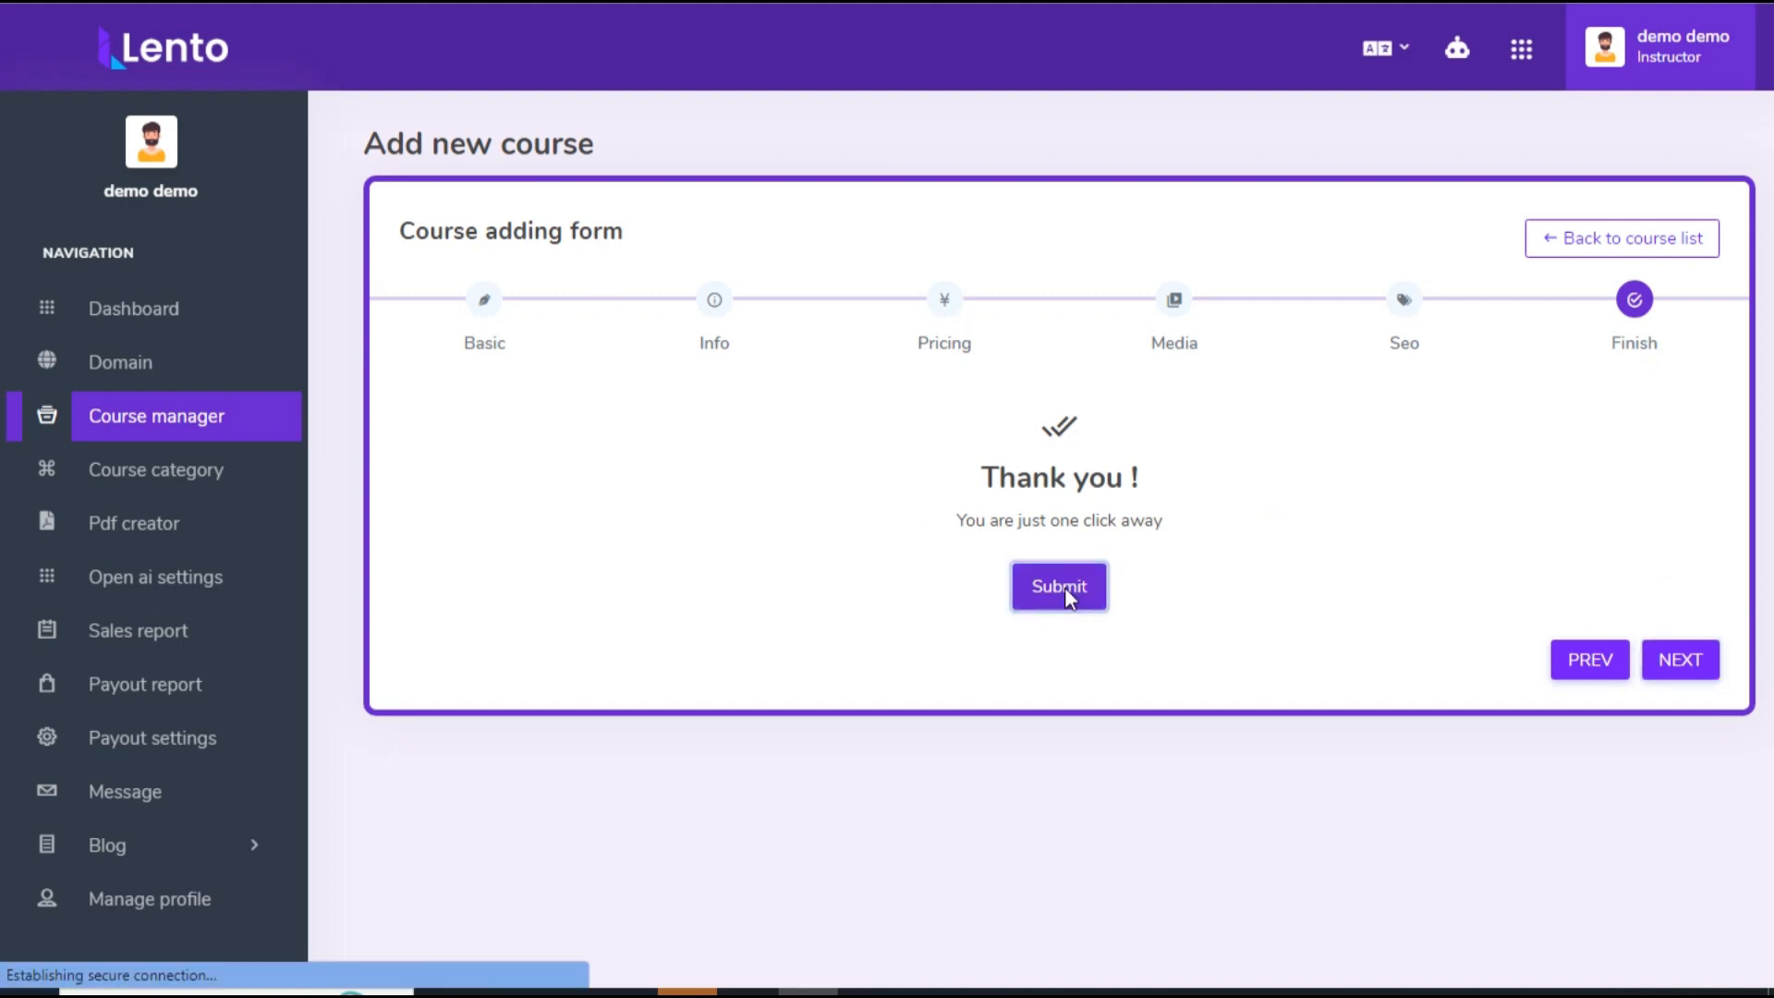